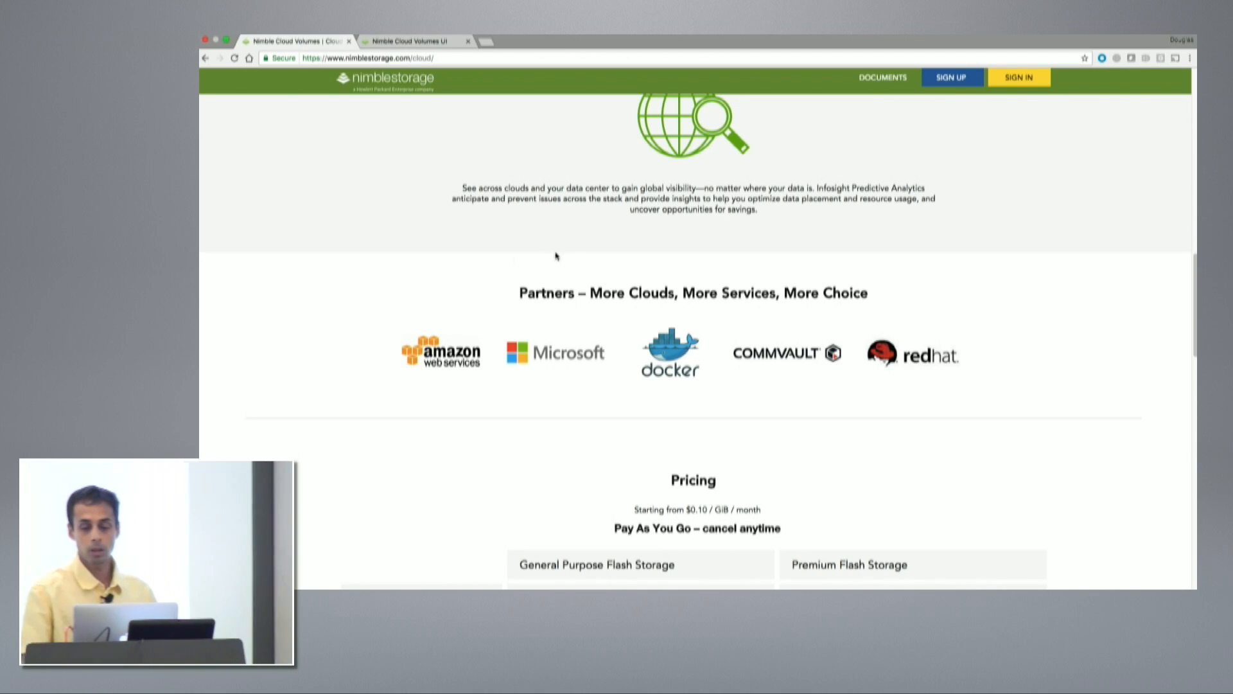
Log out of Nimble Cloud Volumes and start signing back in with the account e-mail.
{"action": "left_click", "coordinate": [409, 42]}
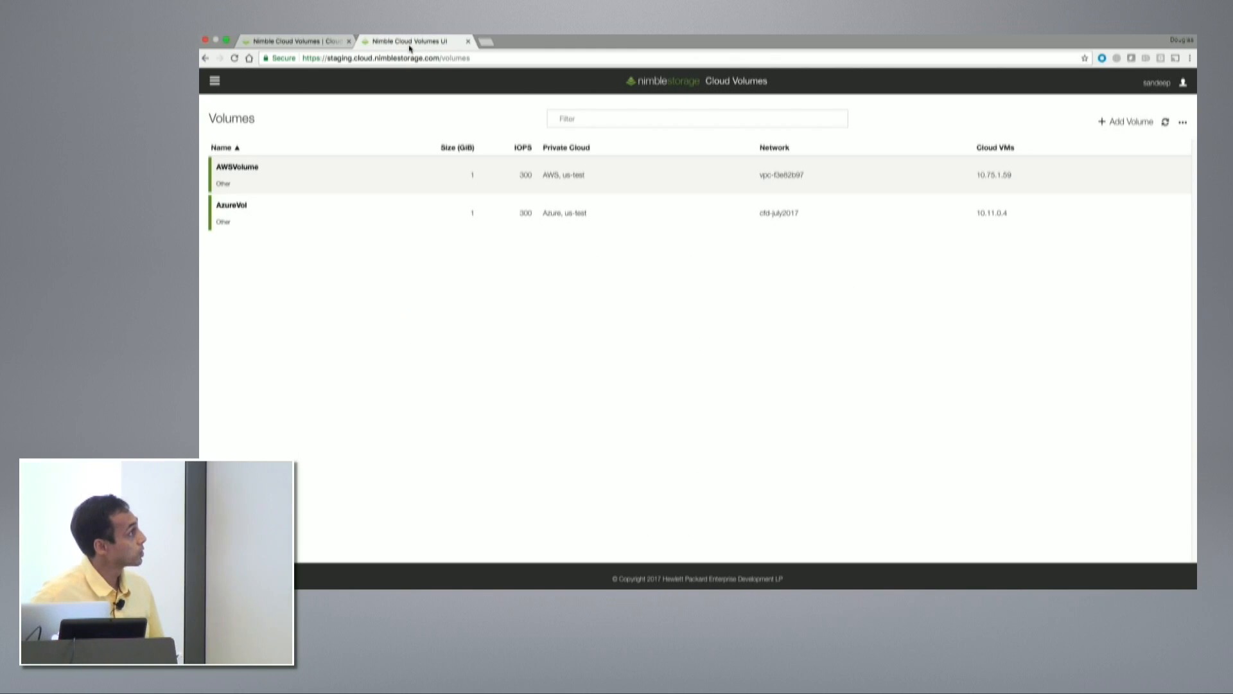
{"action": "left_click", "coordinate": [1190, 83]}
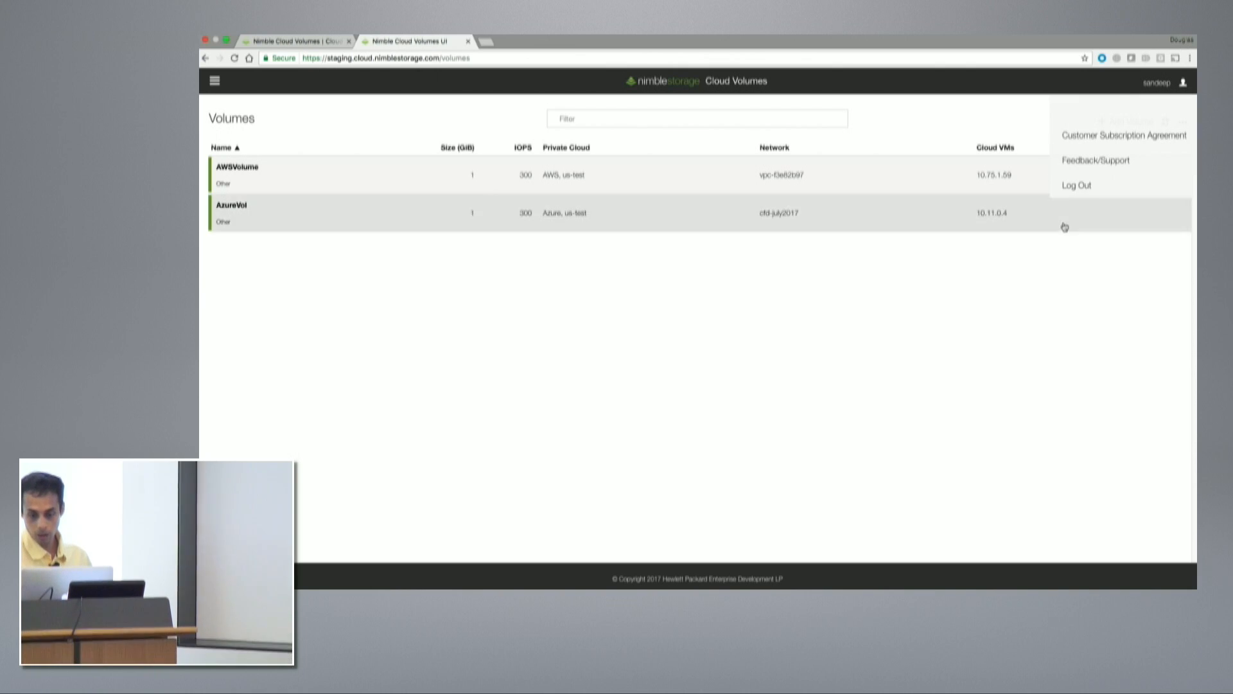
{"action": "left_click", "coordinate": [1076, 190]}
{"action": "left_click", "coordinate": [709, 242]}
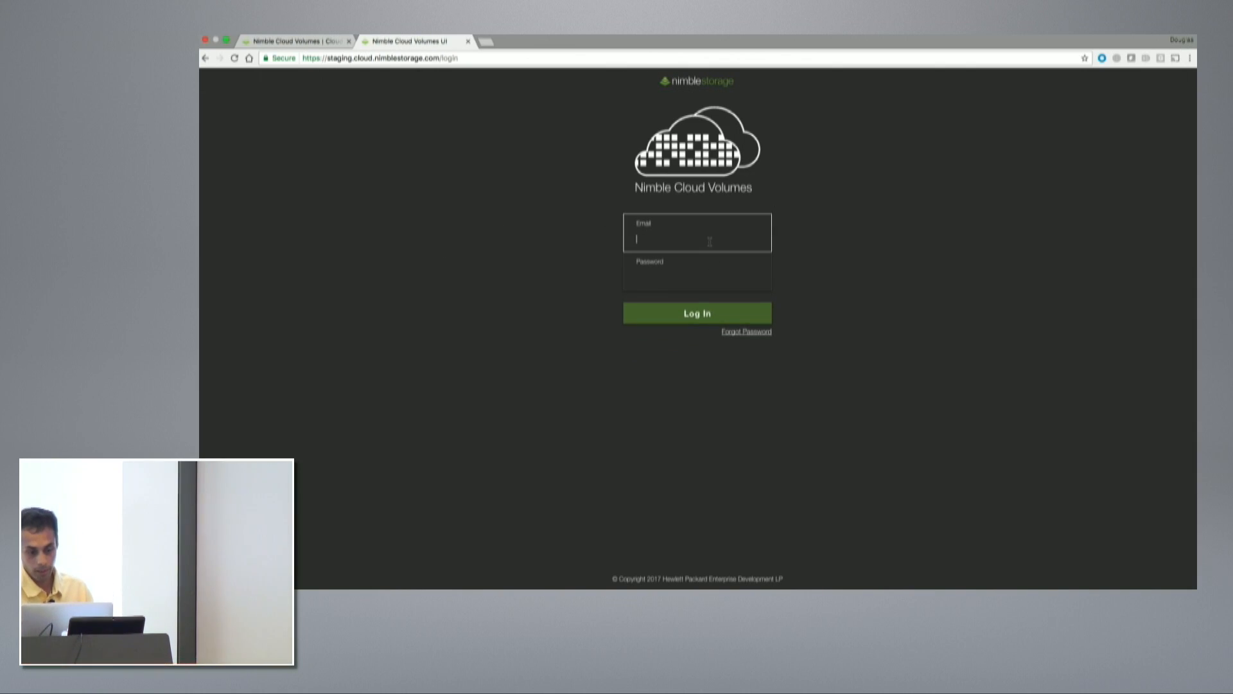
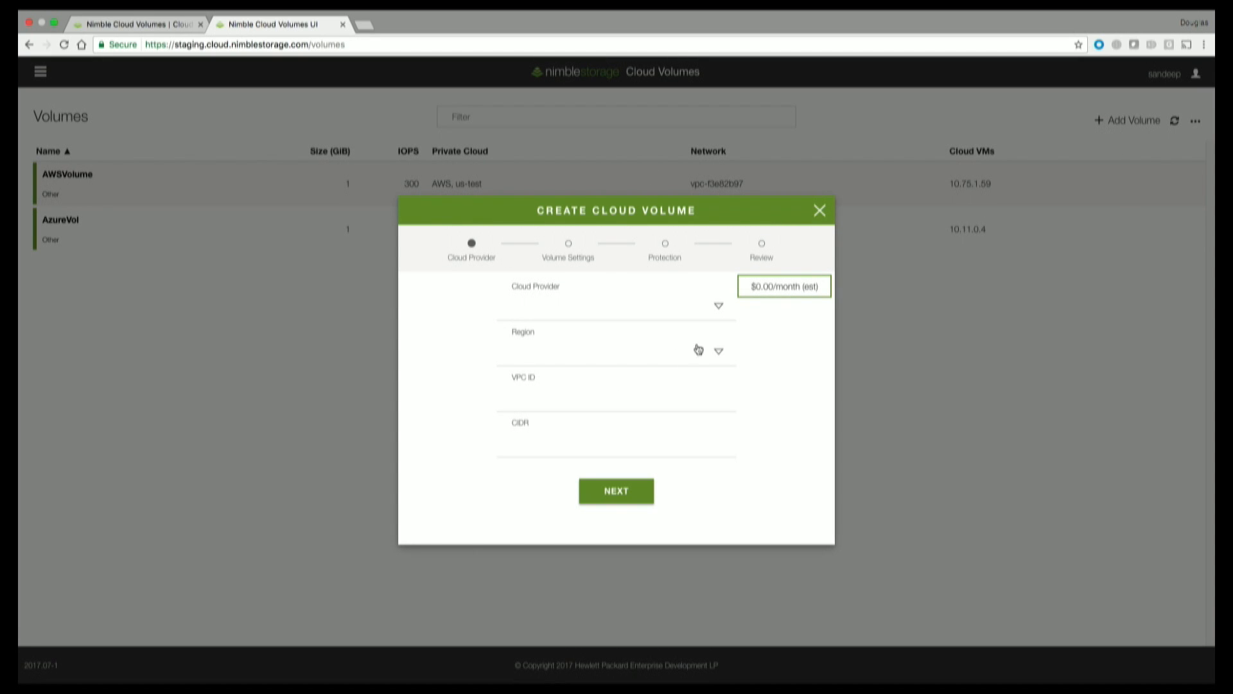
Choose Amazon AWS, region us-west-1 and cloud network vpc-f3e82b97 for the new volume.
{"action": "left_click", "coordinate": [719, 308]}
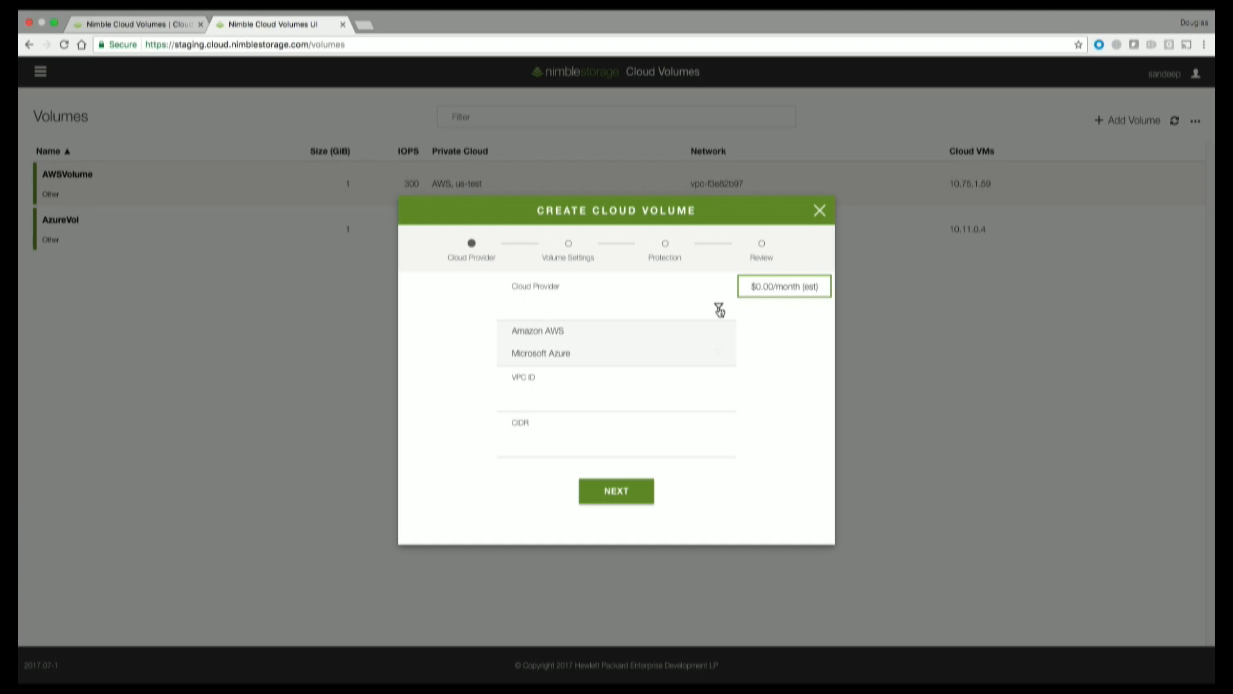
{"action": "left_click", "coordinate": [560, 340]}
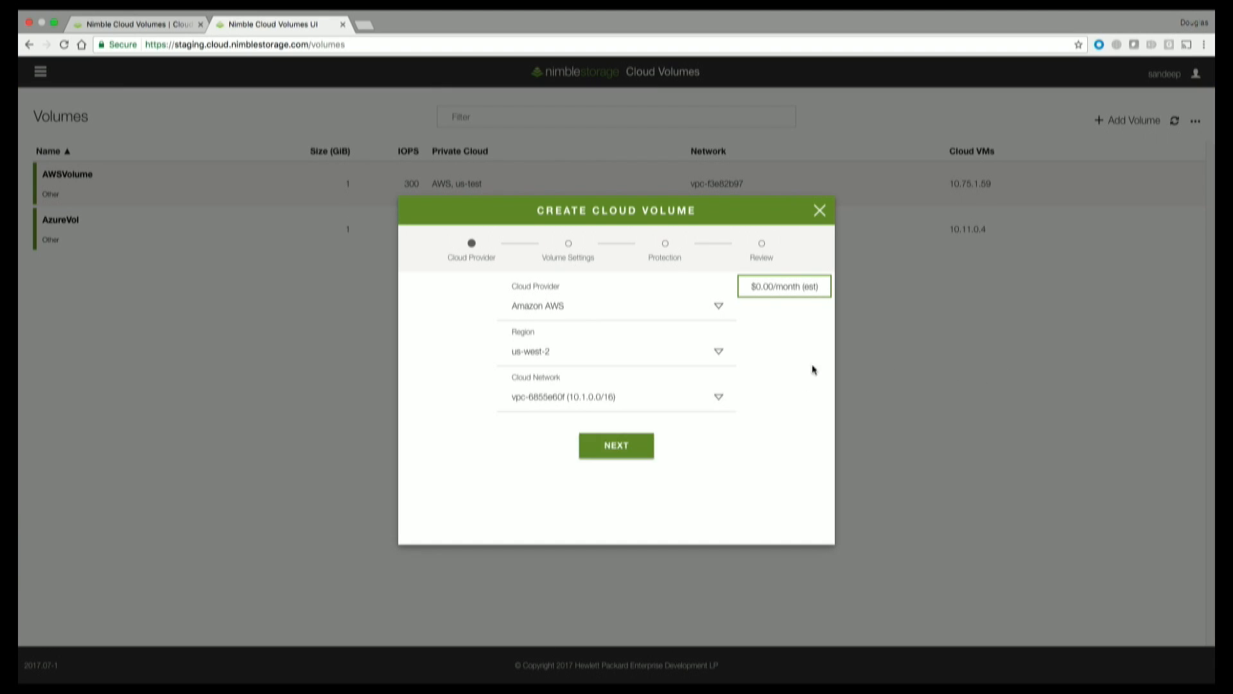
{"action": "left_click", "coordinate": [717, 354]}
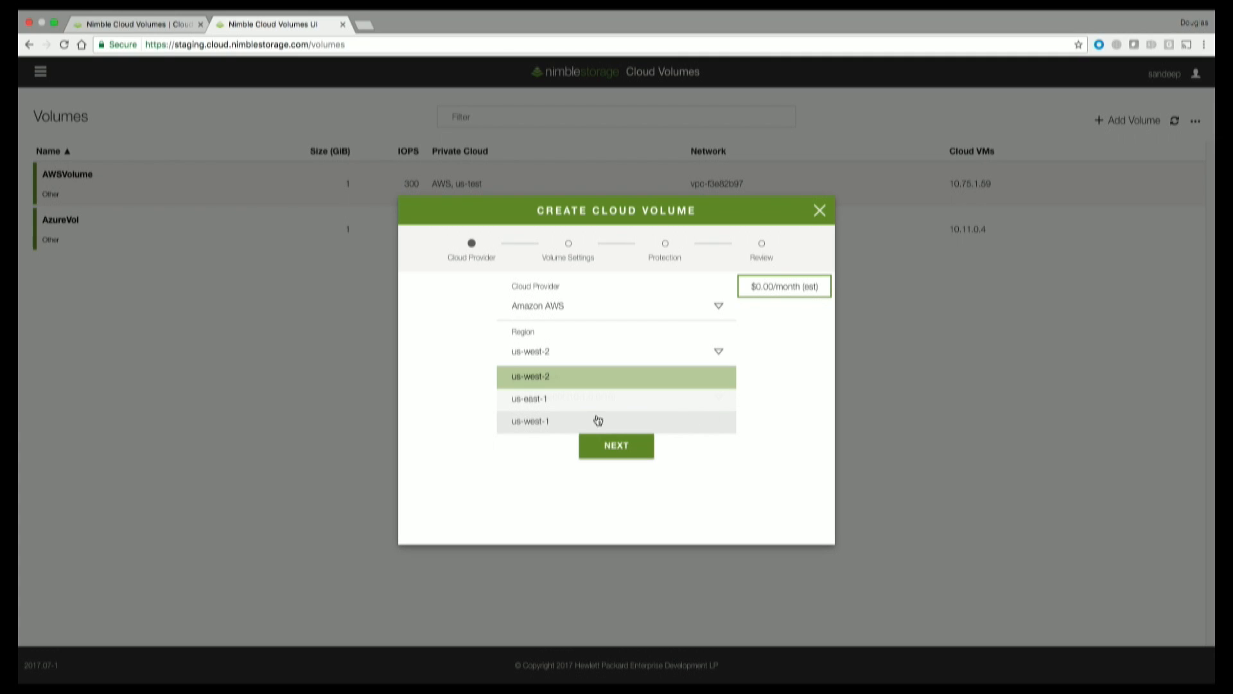
{"action": "left_click", "coordinate": [520, 426]}
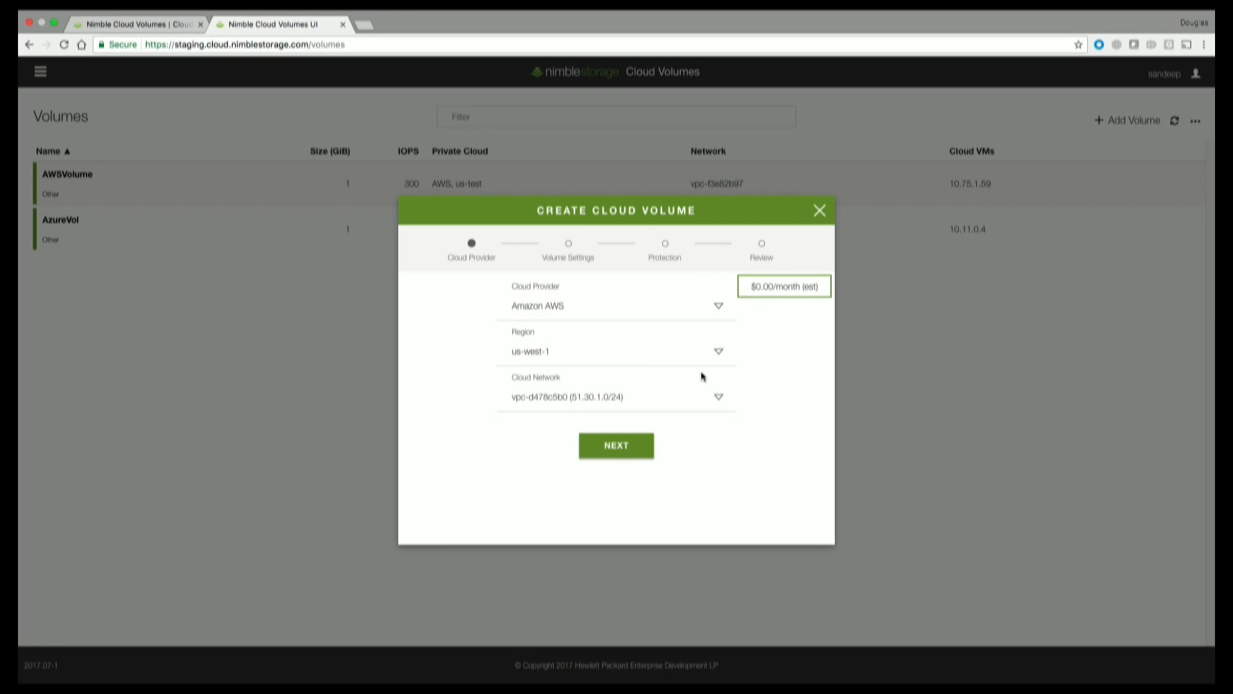
{"action": "left_click", "coordinate": [721, 402]}
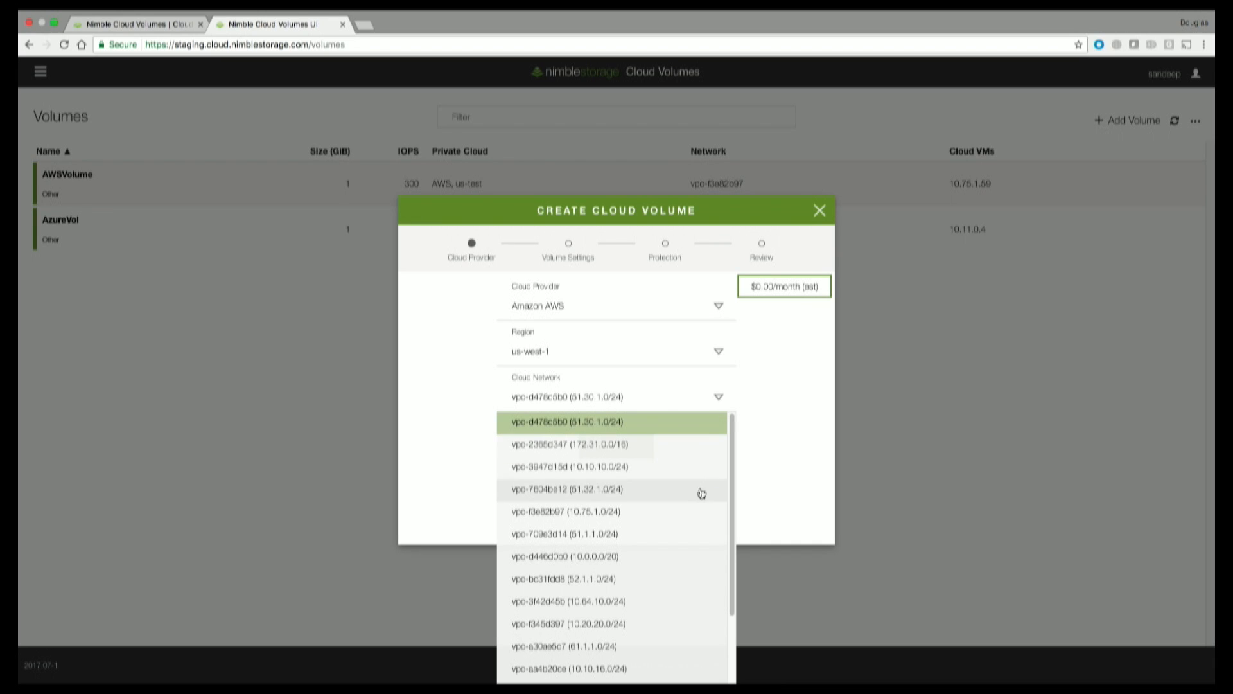
{"action": "left_click", "coordinate": [554, 511]}
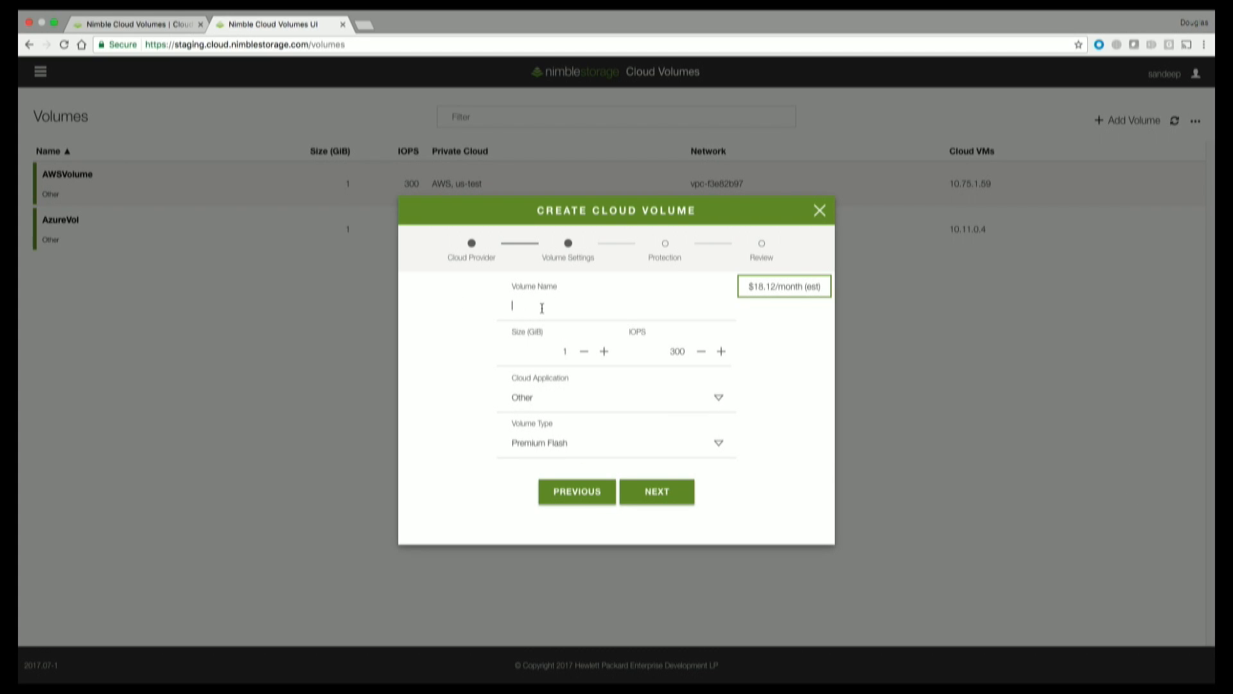
Name the volume demo0728-01 with size 100 GiB and 2000 IOPS.
{"action": "type", "text": "demo0728-01"}
{"action": "left_click", "coordinate": [568, 351]}
{"action": "type", "text": "00"}
{"action": "key", "text": "BackSpace"}
{"action": "key", "text": "BackSpace"}
{"action": "key", "text": "BackSpace"}
{"action": "type", "text": "2000"}
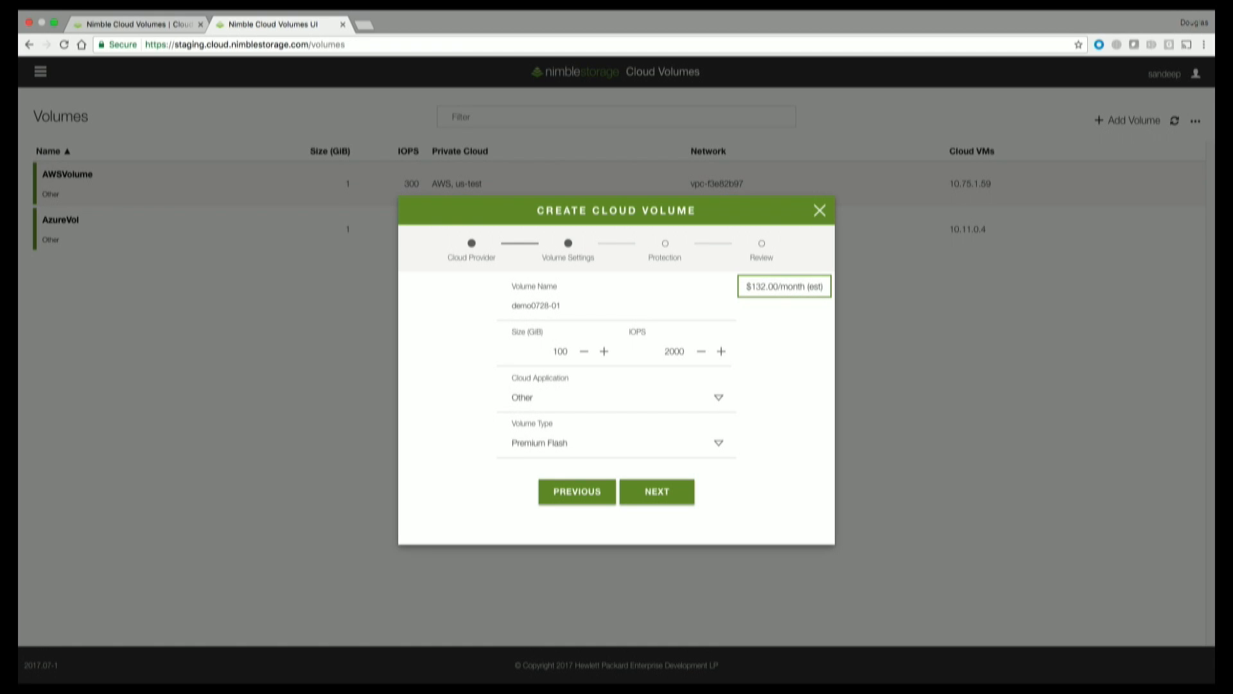
Keep cloud application Other and volume type Premium Flash, and advance to Protection.
{"action": "left_click", "coordinate": [689, 401]}
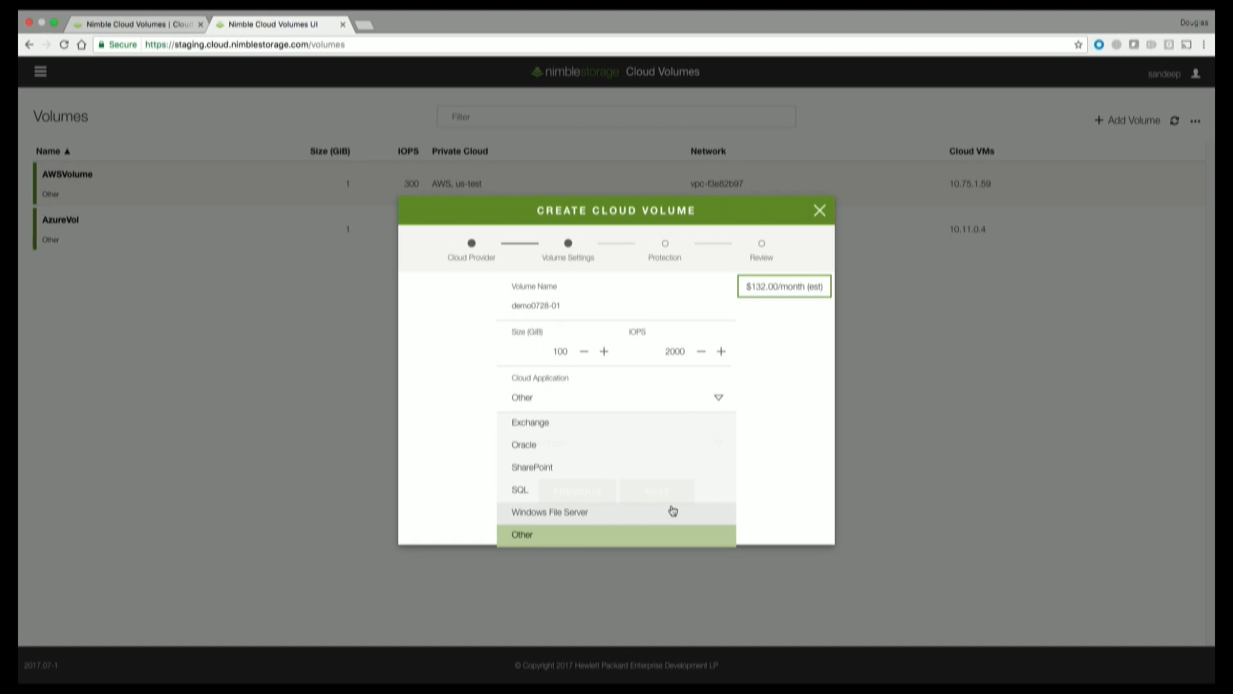
{"action": "left_click", "coordinate": [644, 546]}
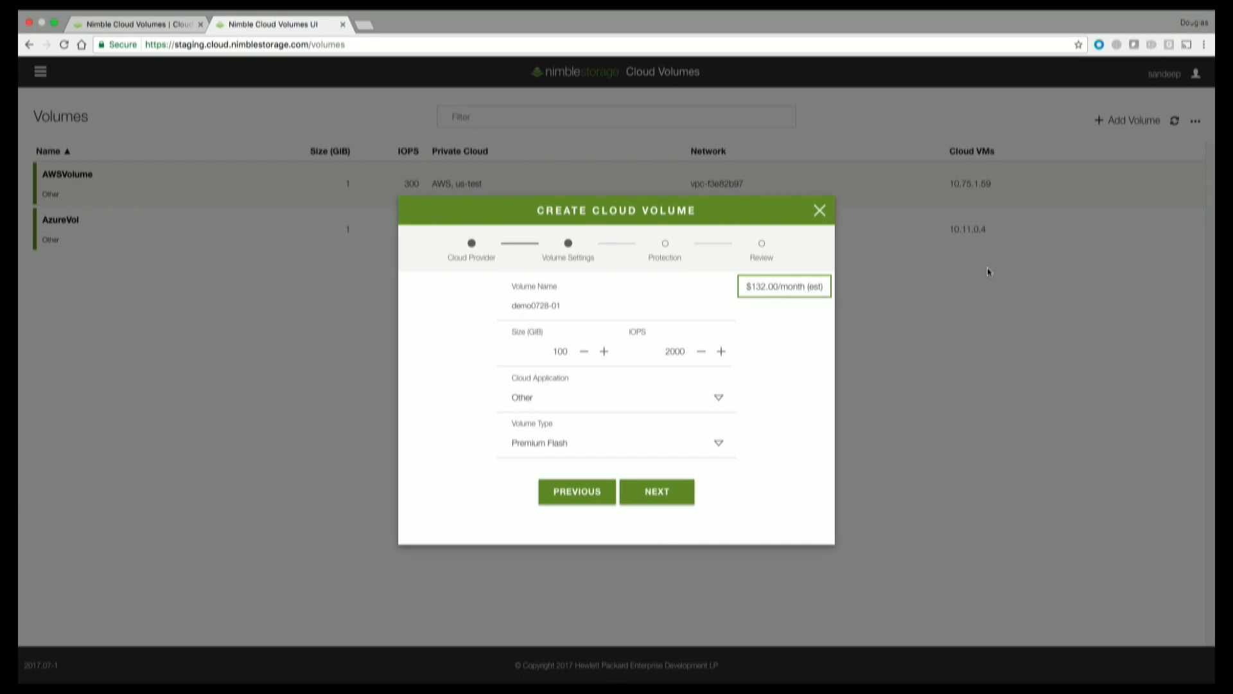
{"action": "left_click", "coordinate": [719, 445]}
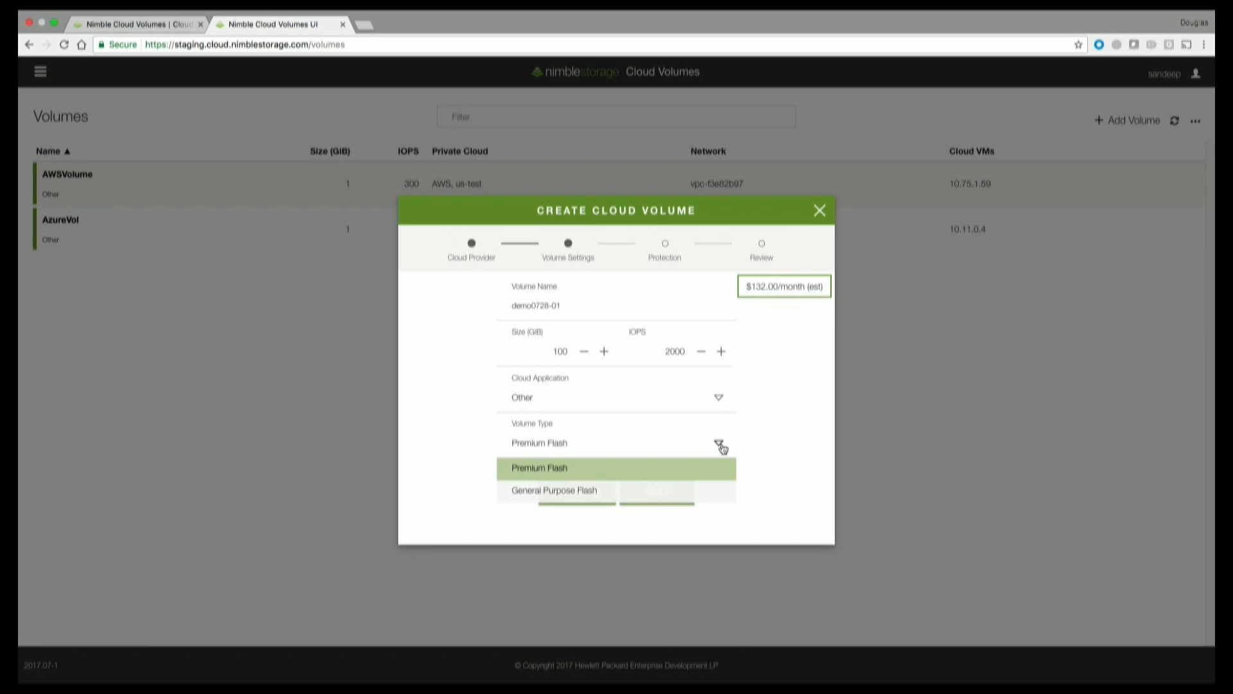
{"action": "left_click", "coordinate": [698, 476]}
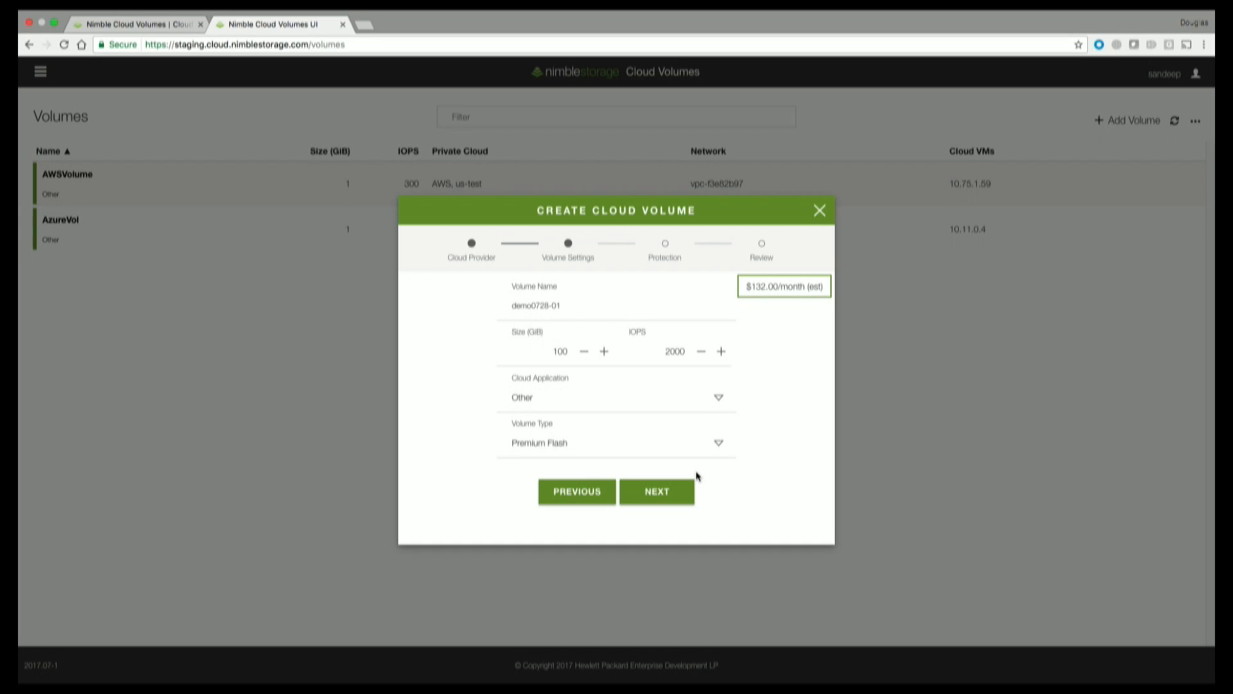
{"action": "left_click", "coordinate": [666, 499]}
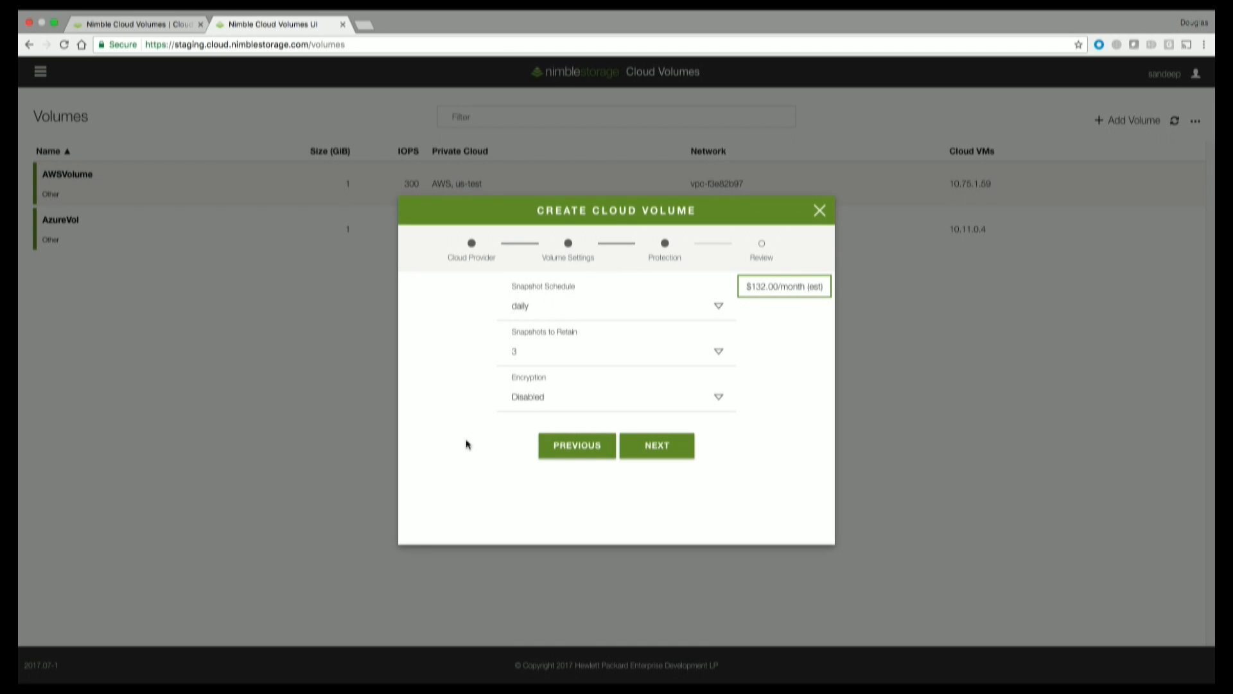
Recheck the volume settings, then set Encryption to Enabled on the protection step.
{"action": "left_click", "coordinate": [589, 446]}
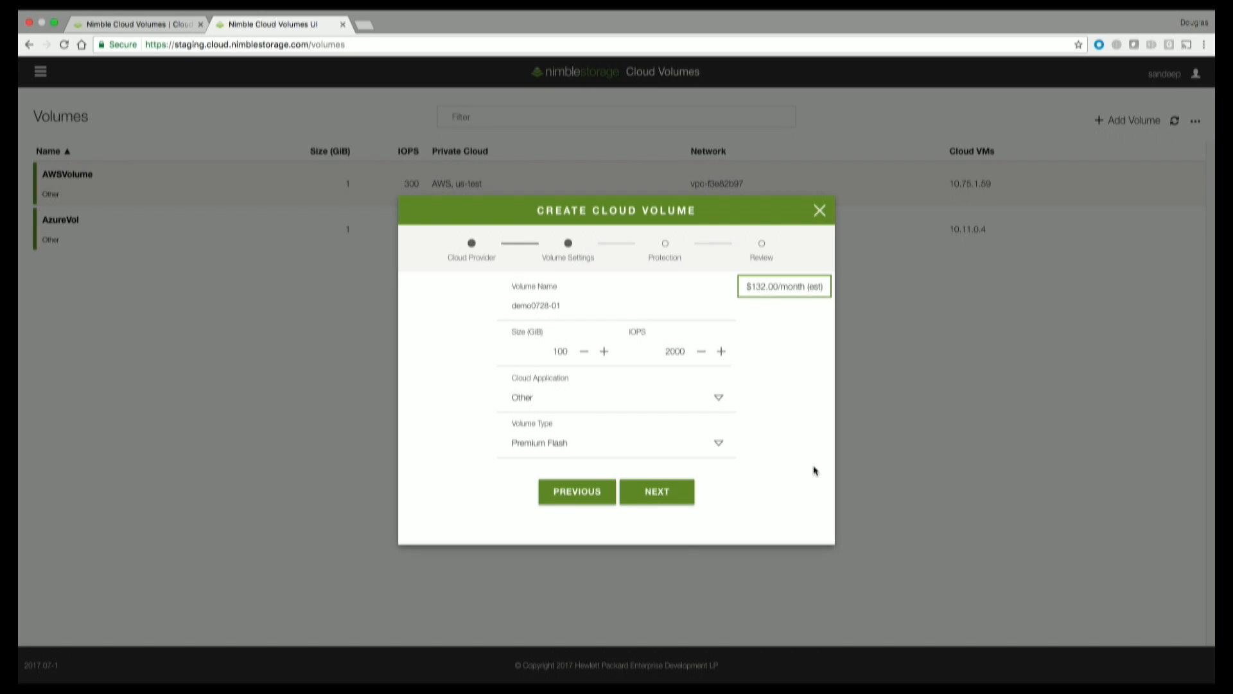
{"action": "left_click", "coordinate": [645, 500]}
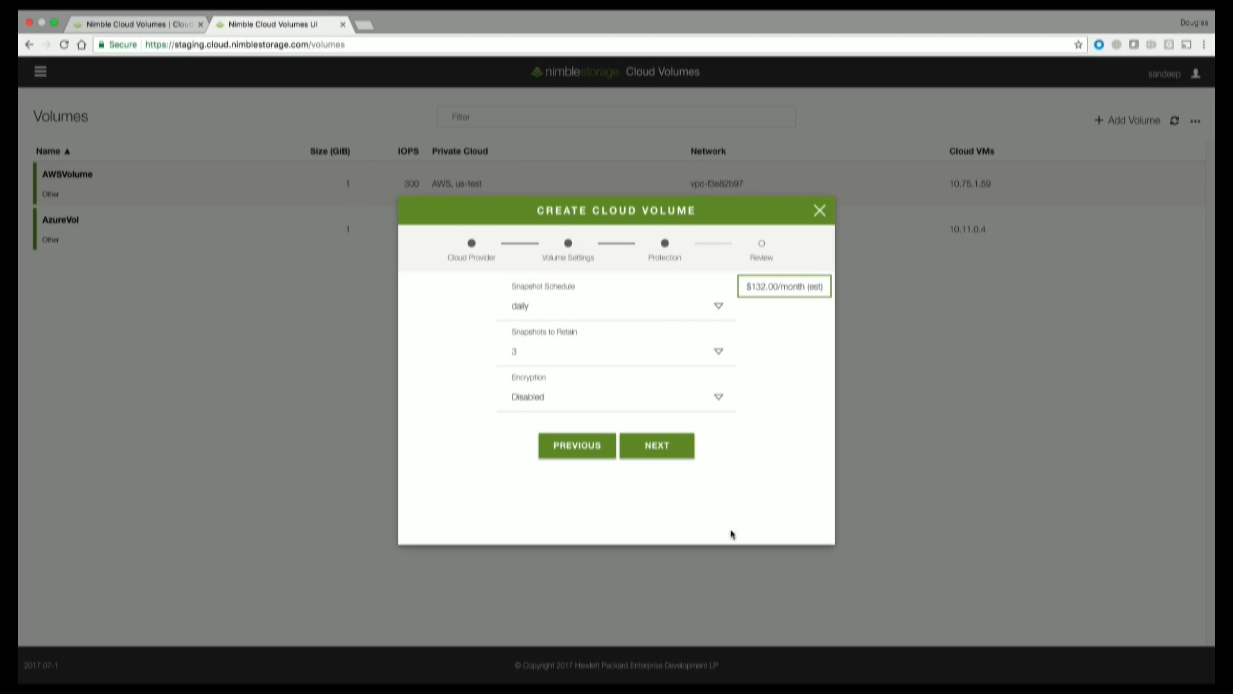
{"action": "left_click", "coordinate": [722, 399]}
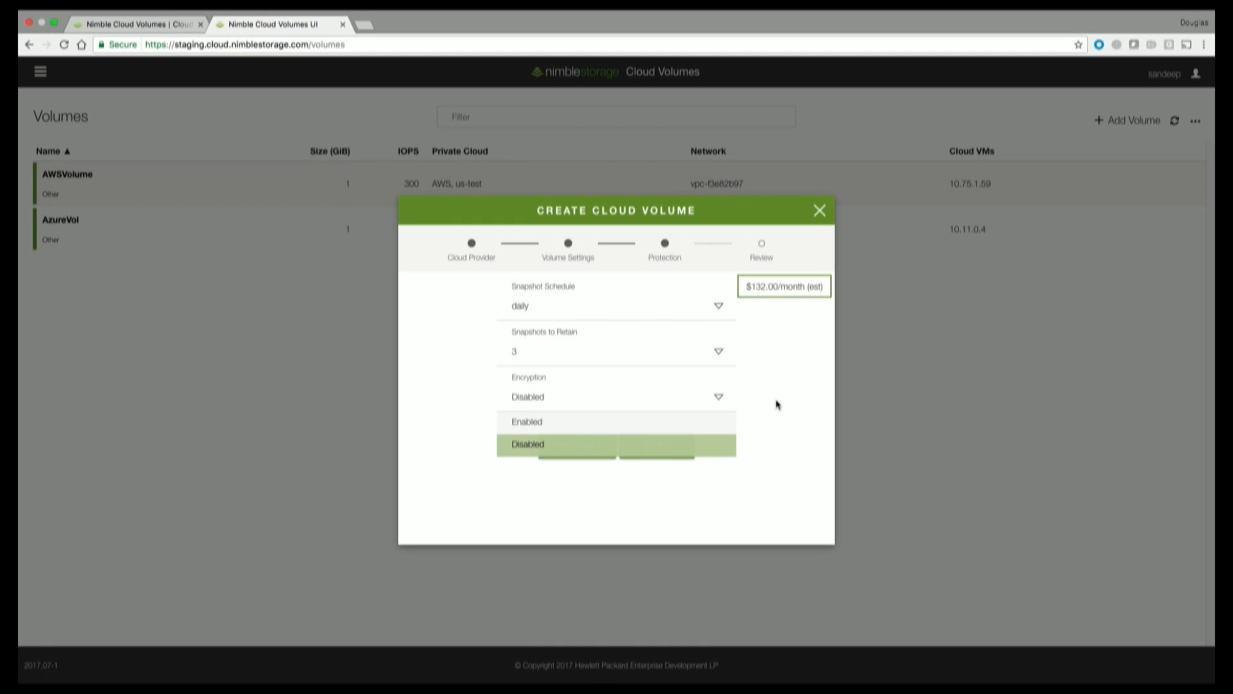
{"action": "left_click", "coordinate": [690, 427]}
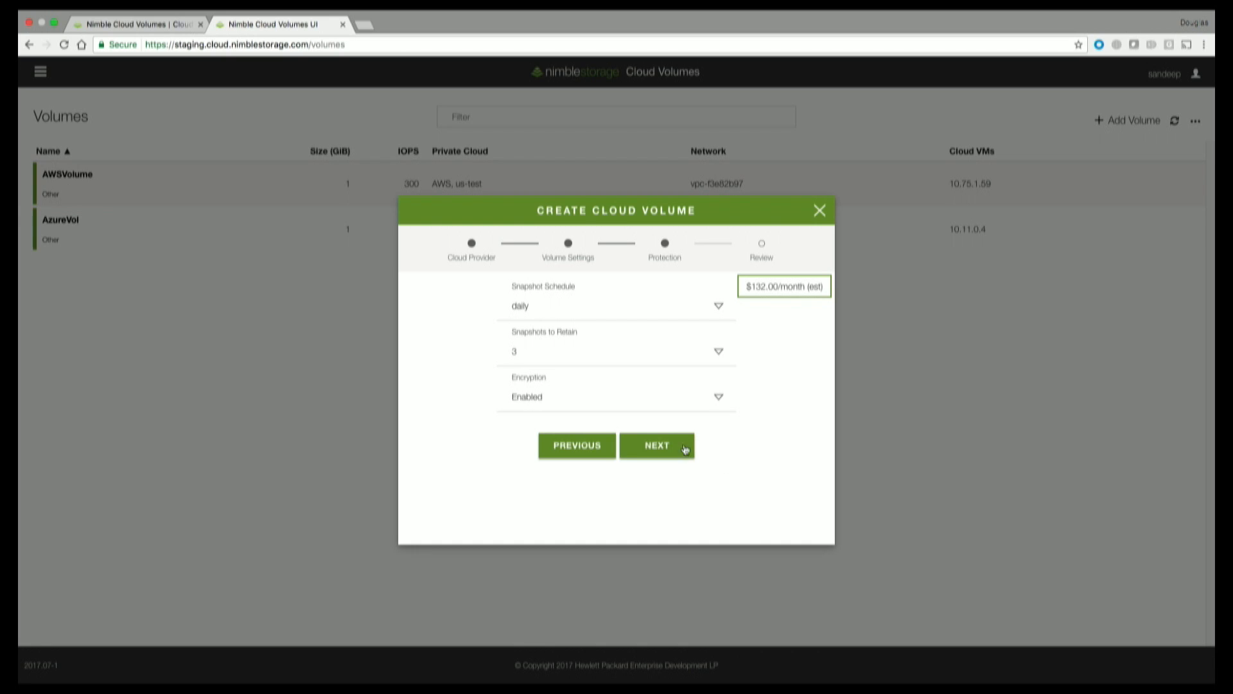
Review the summary and confirm creation of volume demo0728-01.
{"action": "left_click", "coordinate": [671, 454]}
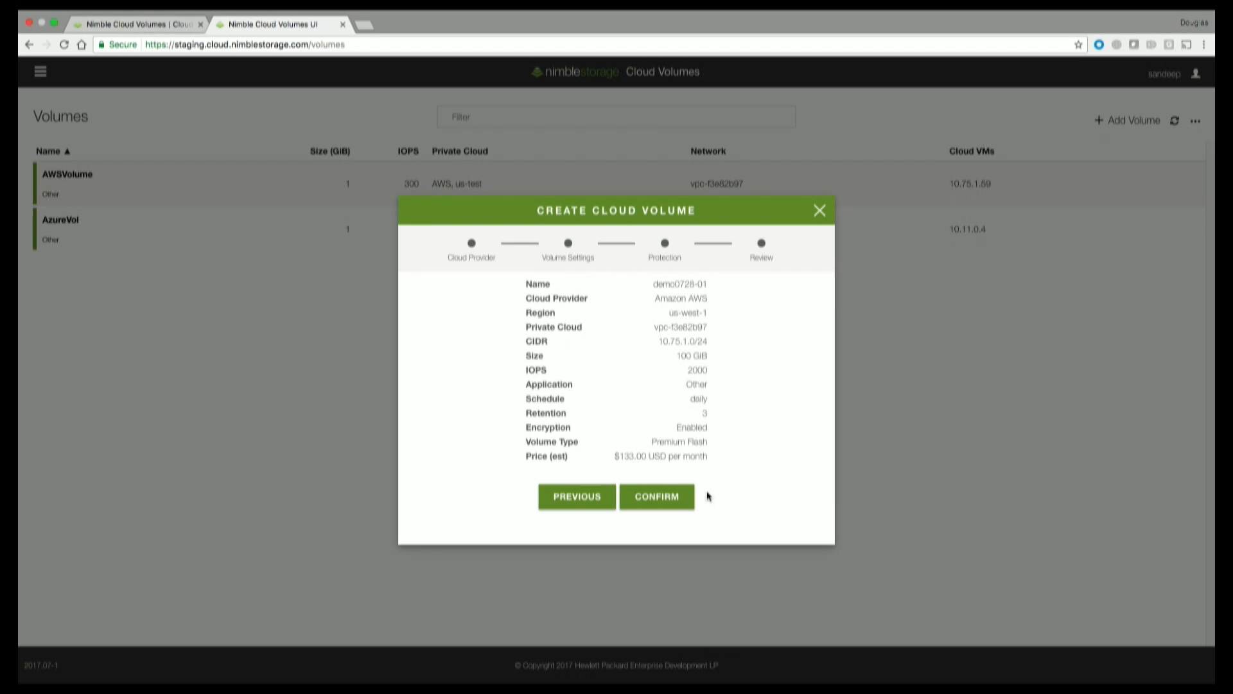
{"action": "left_click", "coordinate": [674, 506]}
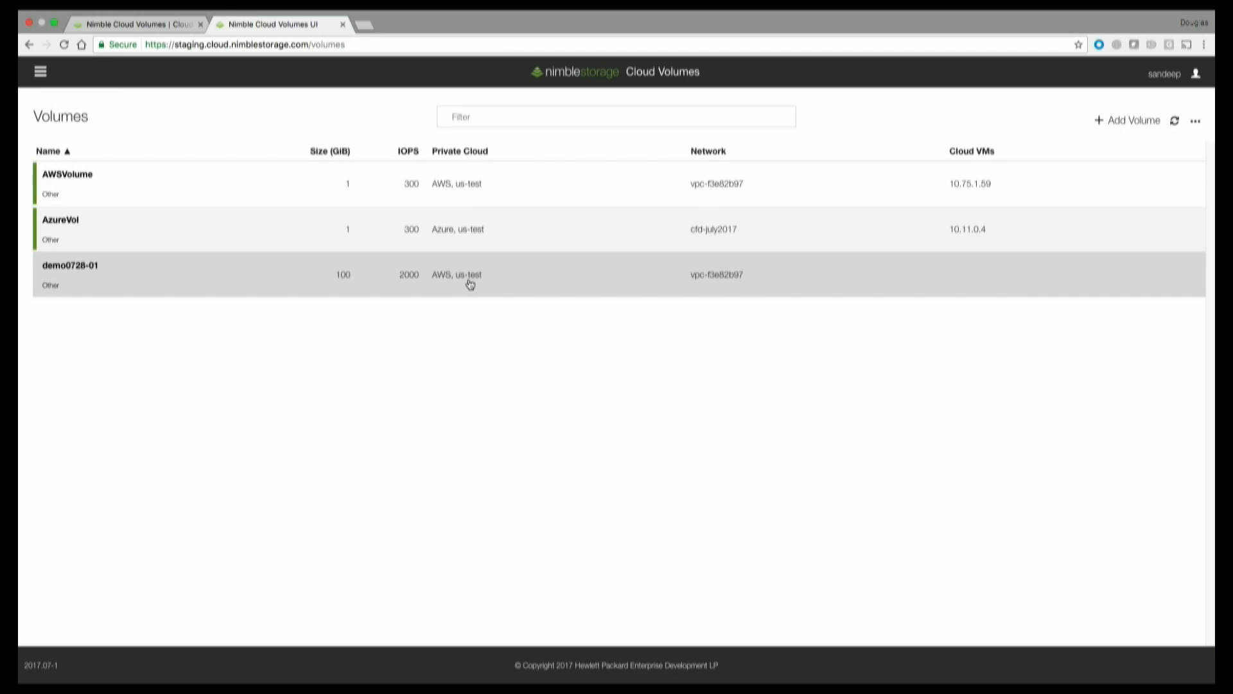
Open demo0728-01's details page and expand its Cloud VMs section.
{"action": "left_click", "coordinate": [468, 280]}
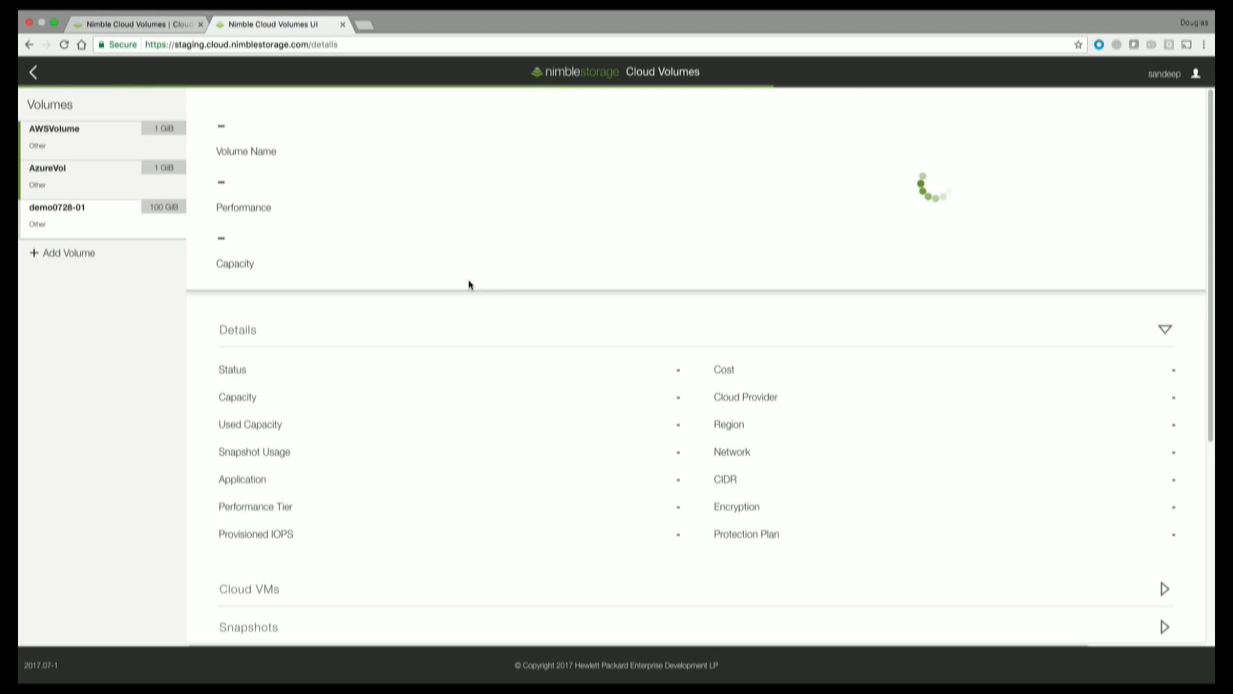
{"action": "left_click", "coordinate": [1164, 589]}
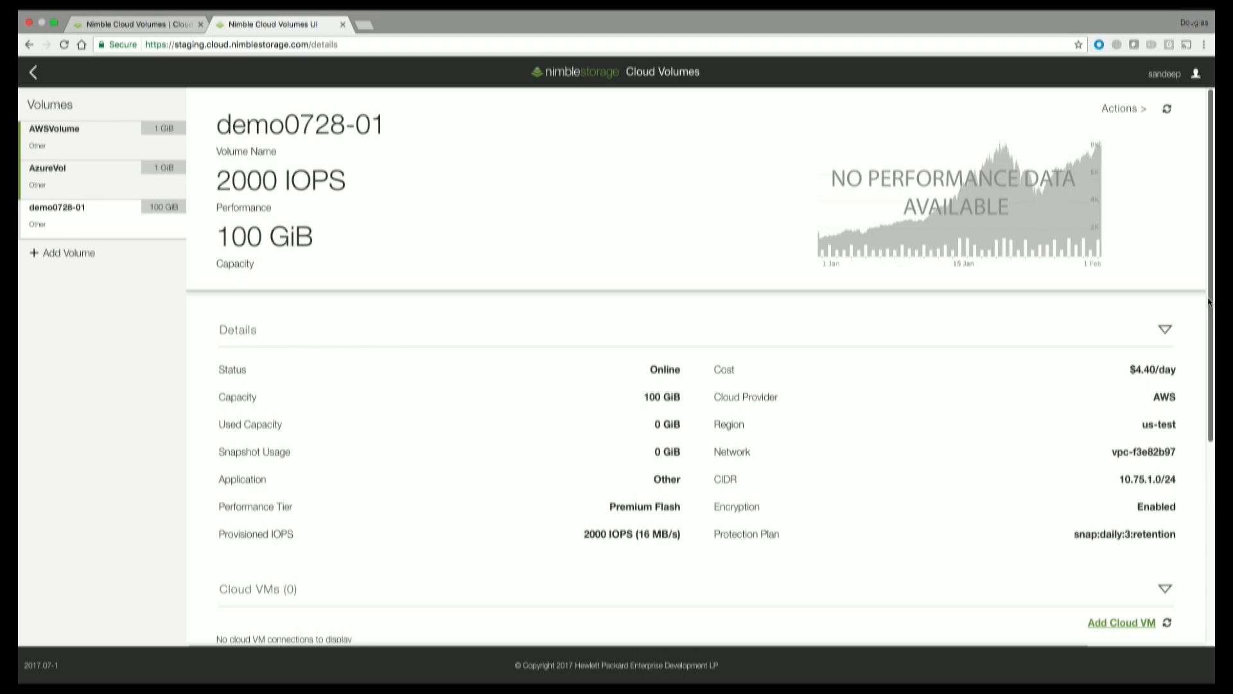
{"action": "left_click_drag", "start_coordinate": [1208, 319], "coordinate": [1212, 431]}
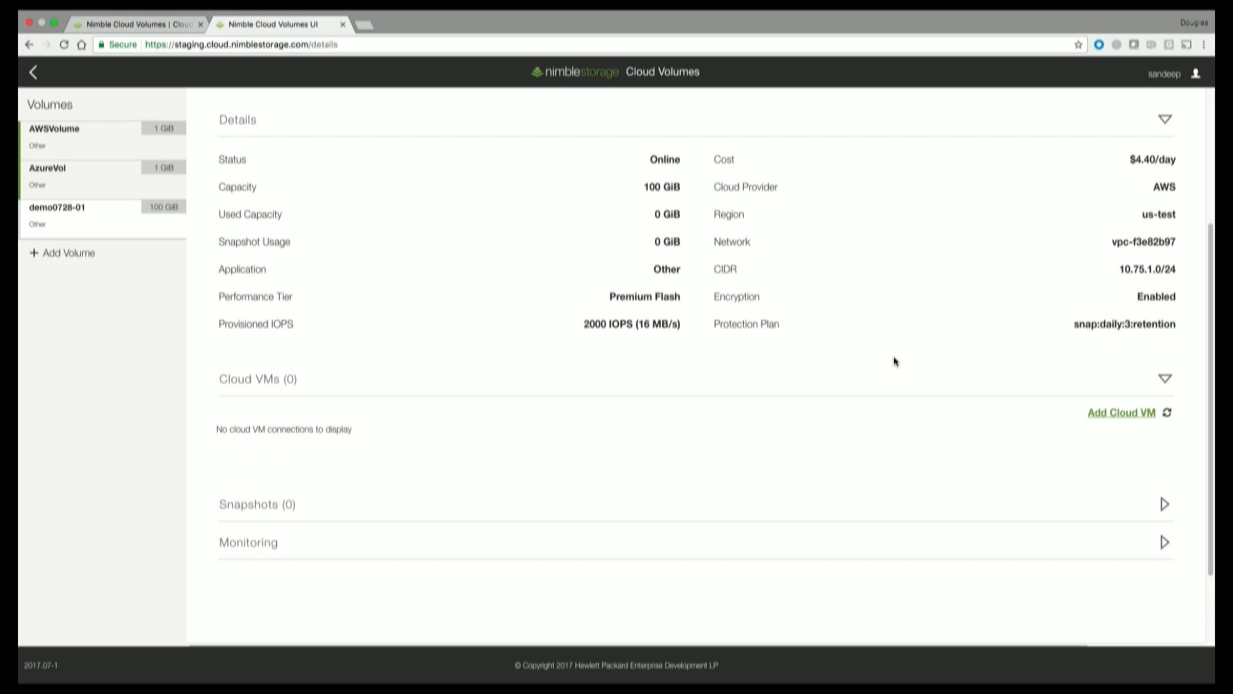
Attach demo0728-01 to the cloud VM at 10.75.1.59.
{"action": "left_click", "coordinate": [1130, 414]}
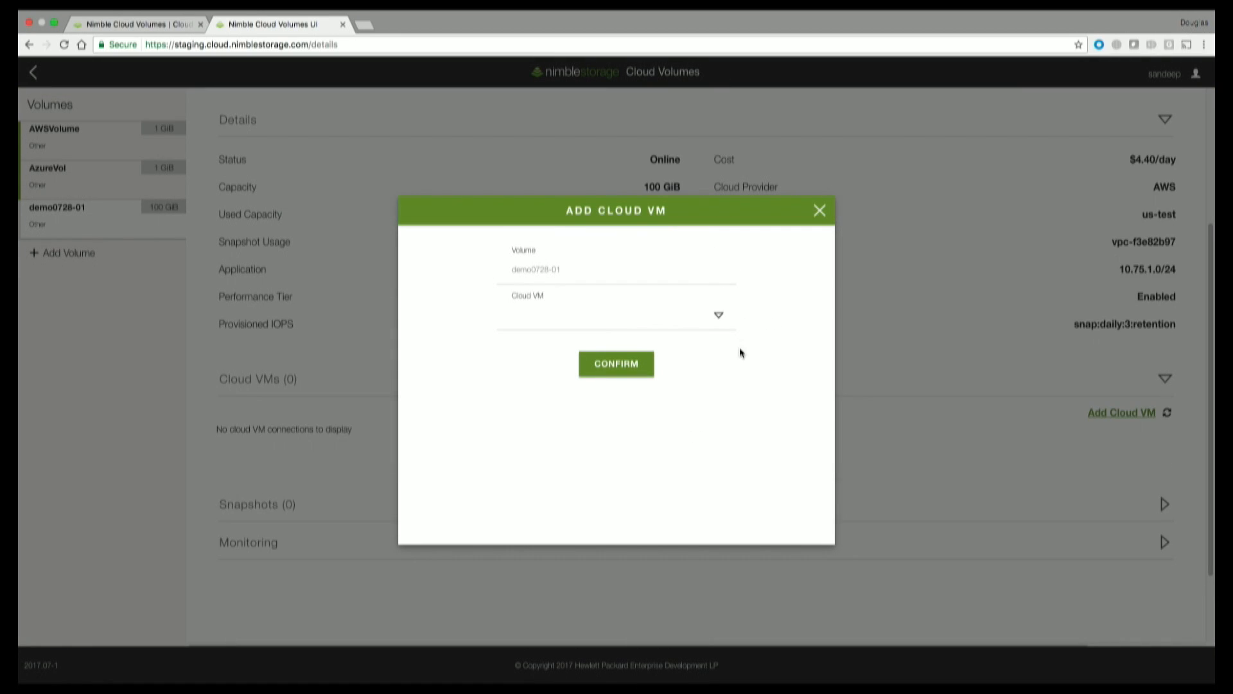
{"action": "left_click", "coordinate": [719, 318]}
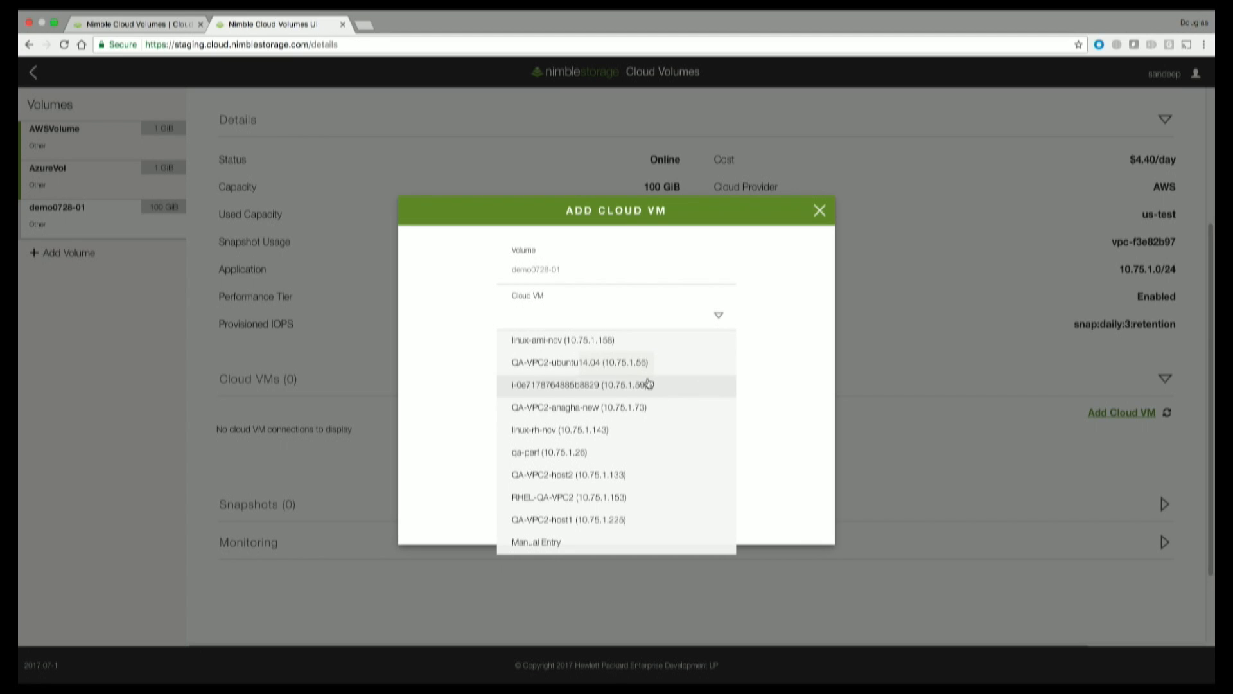
{"action": "left_click", "coordinate": [617, 393]}
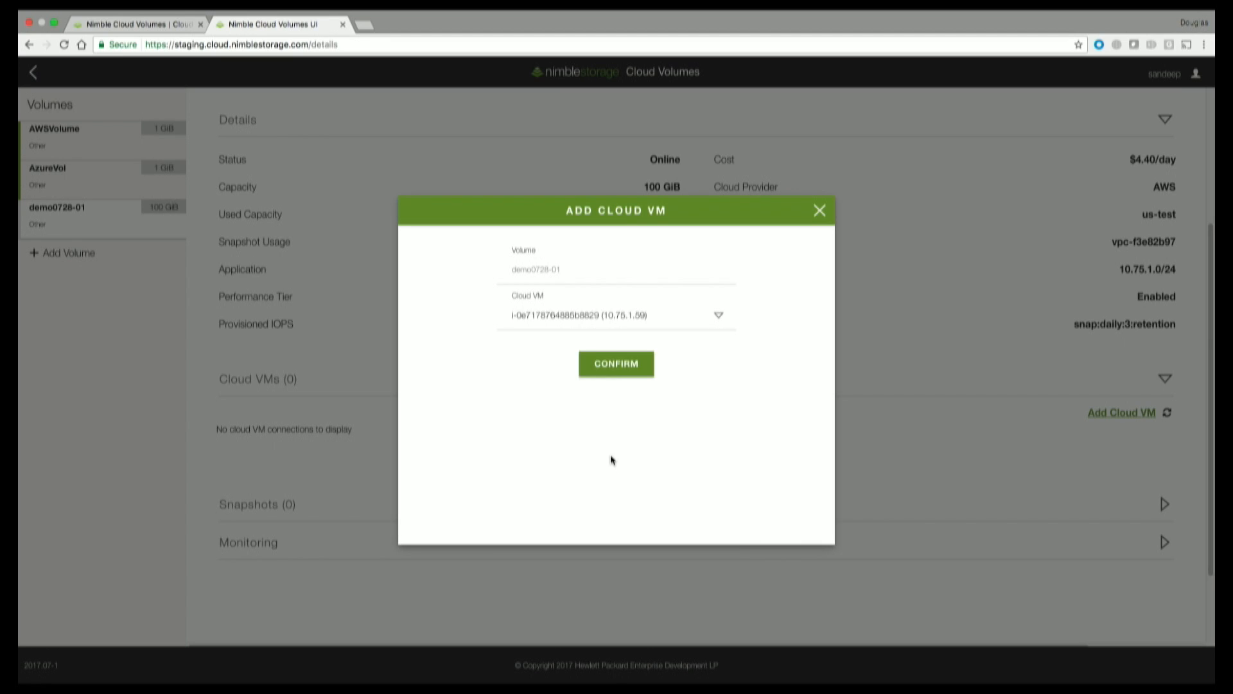
{"action": "left_click", "coordinate": [609, 371]}
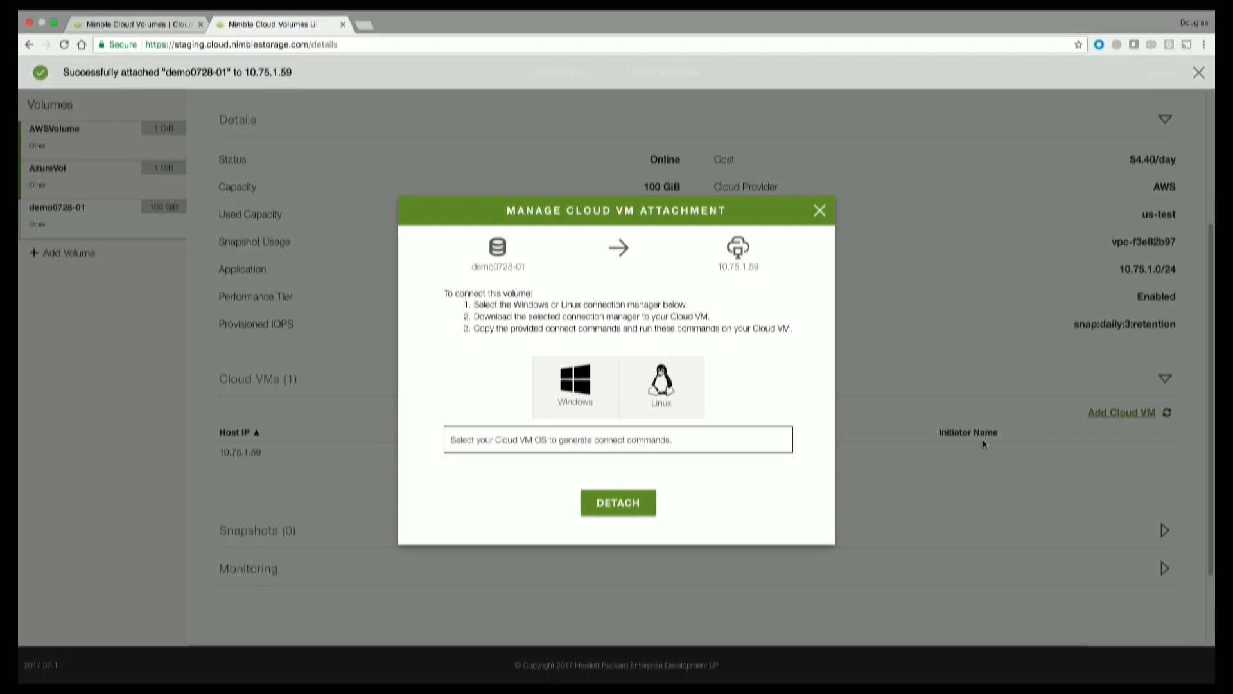
Copy the Windows .\ncvol.ps1 -Type Connect command and switch to the Windows VM desktop.
{"action": "left_click", "coordinate": [567, 392]}
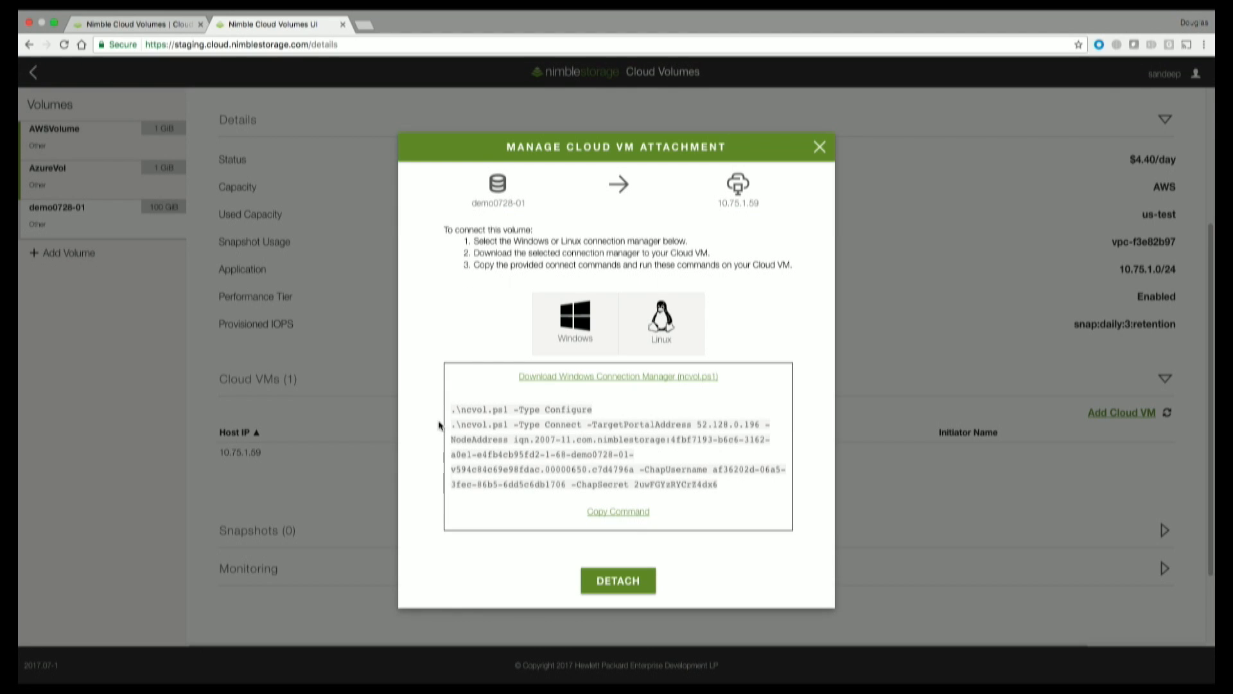
{"action": "left_click_drag", "start_coordinate": [452, 423], "coordinate": [718, 488]}
{"action": "right_click", "coordinate": [525, 444]}
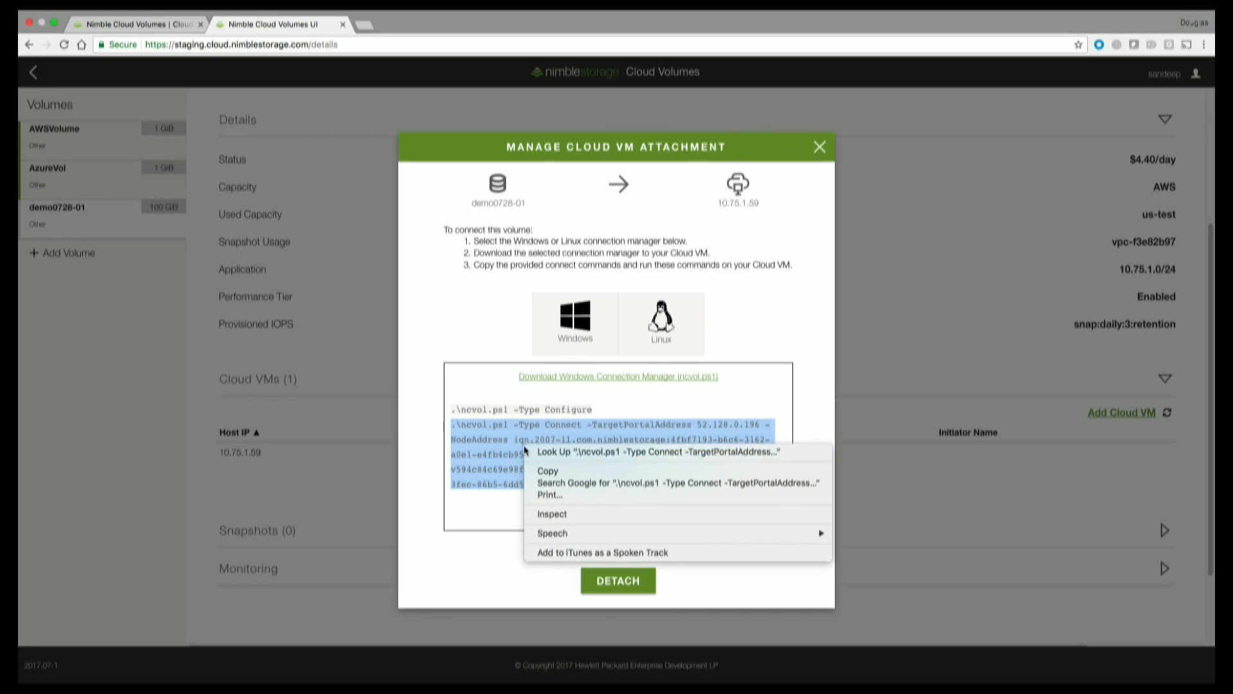
{"action": "left_click", "coordinate": [549, 468]}
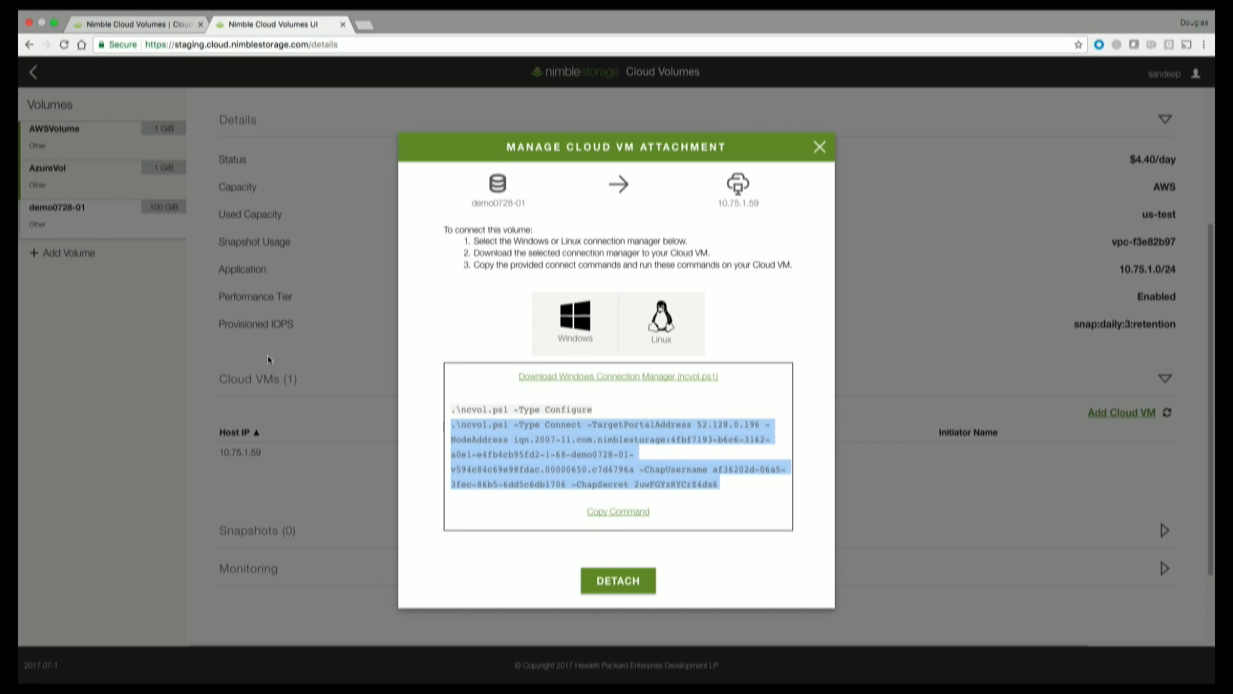
{"action": "key", "text": "ctrl+Right"}
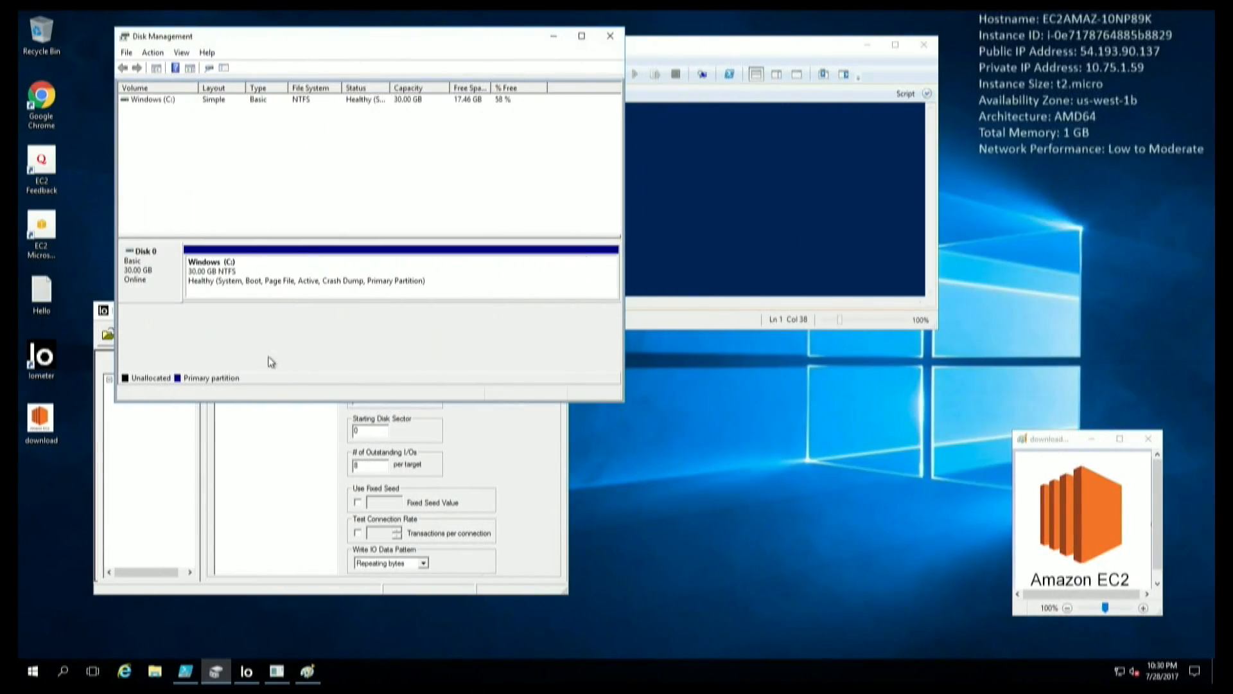
Move Disk Management aside to uncover Iometer and PowerShell ISE, and bring PowerShell ISE forward.
{"action": "left_click_drag", "start_coordinate": [441, 37], "coordinate": [535, 50]}
{"action": "left_click_drag", "start_coordinate": [697, 178], "coordinate": [485, 81]}
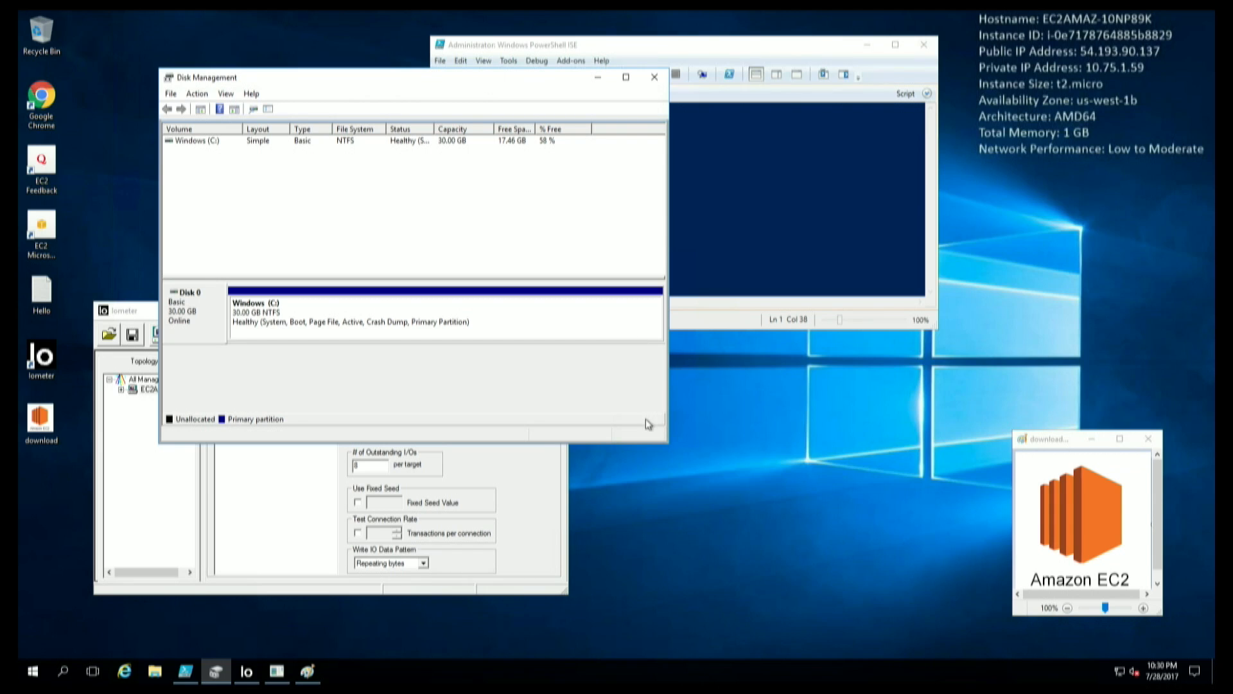
{"action": "key", "text": "ctrl+Left"}
{"action": "key", "text": "ctrl+Right"}
{"action": "left_click", "coordinate": [687, 57]}
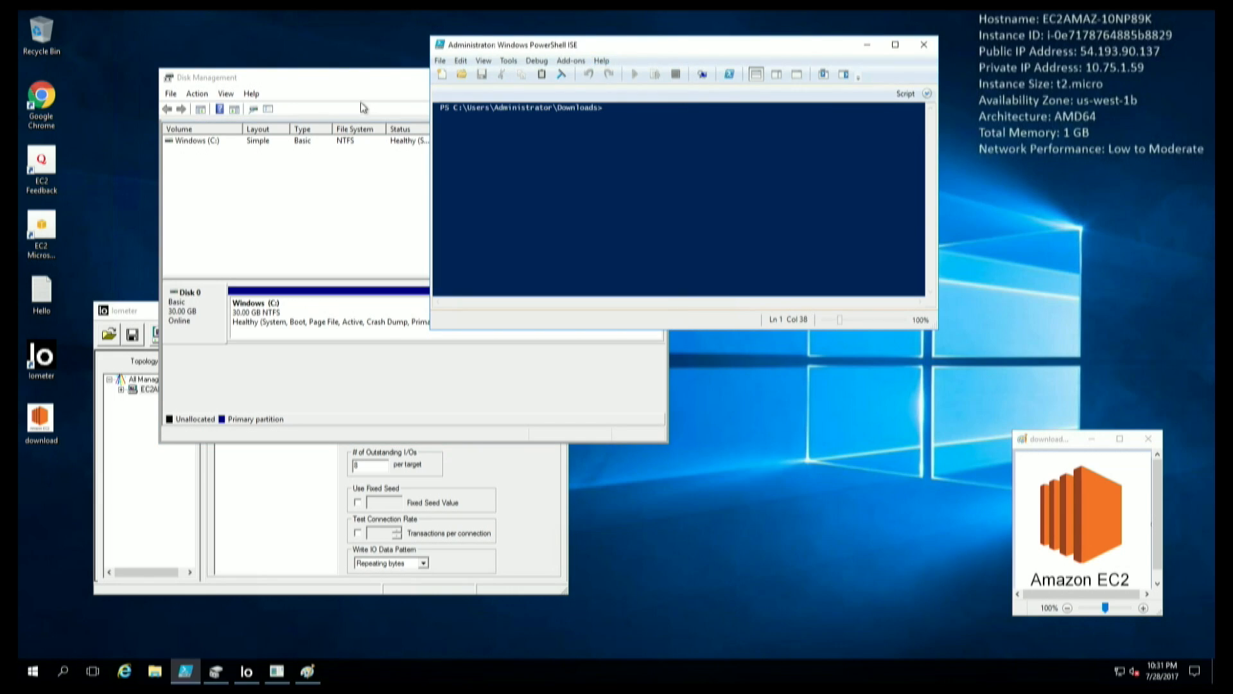
Paste the copied connect command into PowerShell ISE and run it.
{"action": "left_click", "coordinate": [461, 61]}
{"action": "left_click", "coordinate": [532, 134]}
{"action": "key", "text": "Return"}
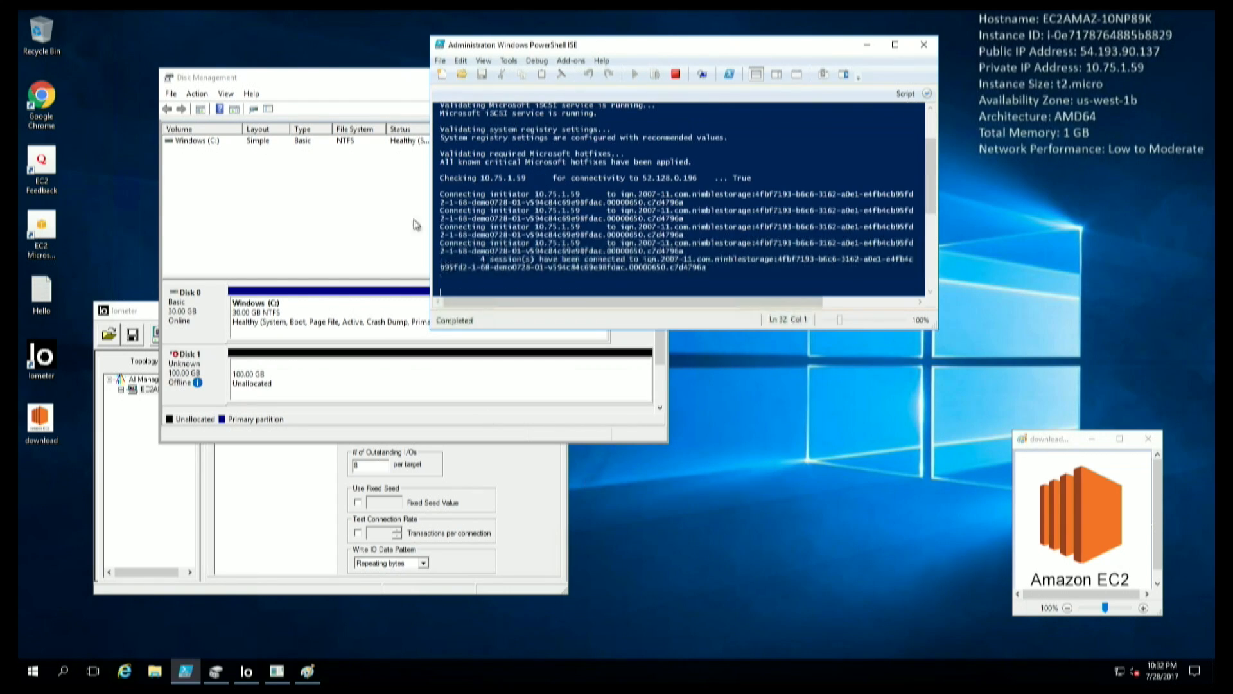
Enlarge Disk Management to show the new 100 GB Disk 1, then reposition Iometer in front.
{"action": "left_click", "coordinate": [310, 91]}
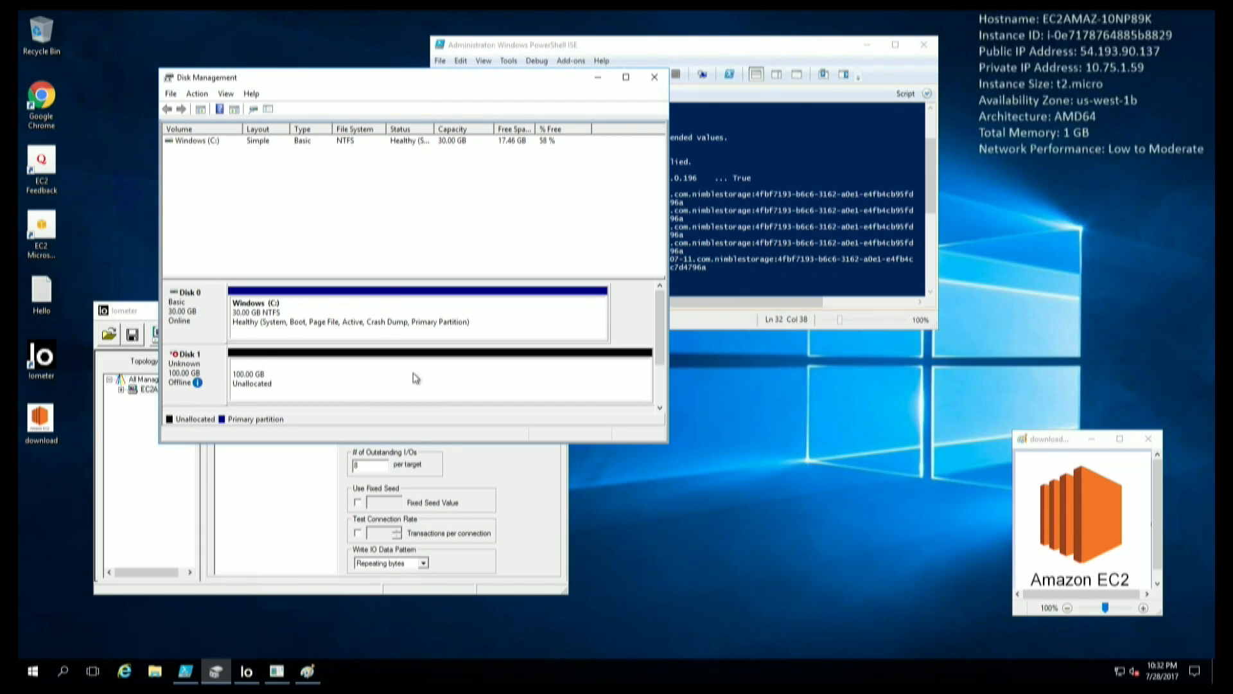
{"action": "left_click_drag", "start_coordinate": [667, 442], "coordinate": [819, 565]}
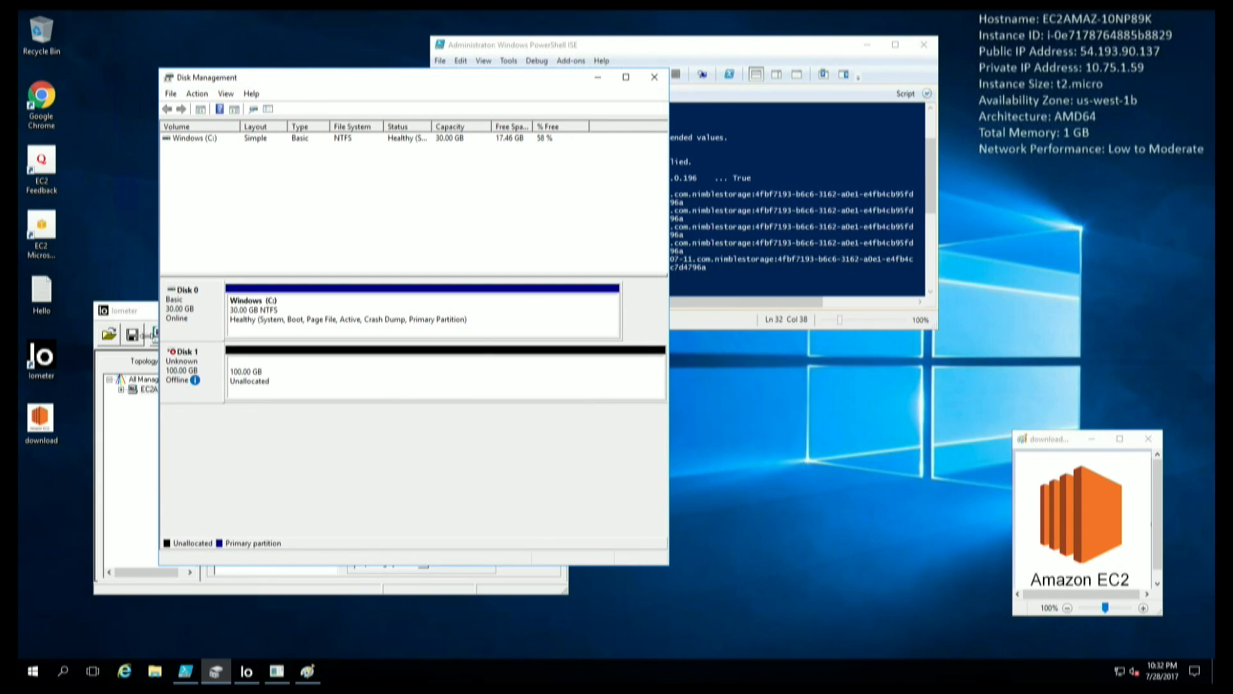
{"action": "left_click", "coordinate": [134, 318]}
{"action": "left_click_drag", "start_coordinate": [257, 316], "coordinate": [509, 247]}
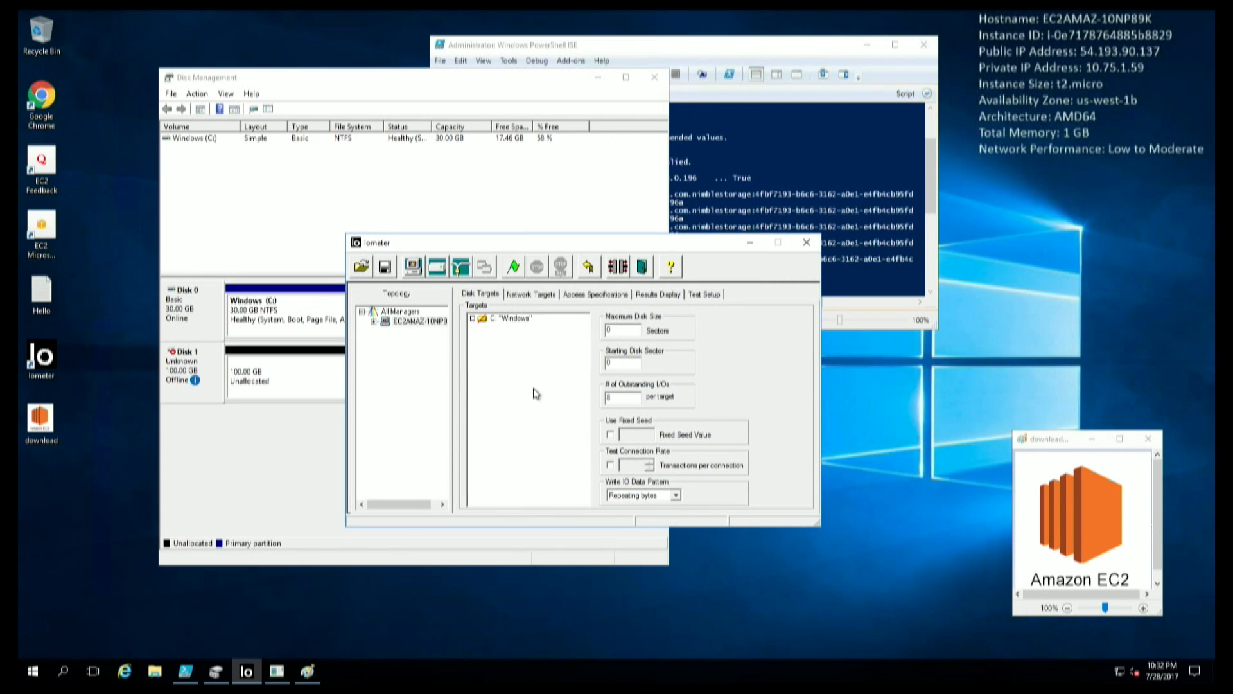
Tick Nimble Server 1.0 as the disk target and show the large Total I/Os per Second gauge.
{"action": "left_click", "coordinate": [414, 321]}
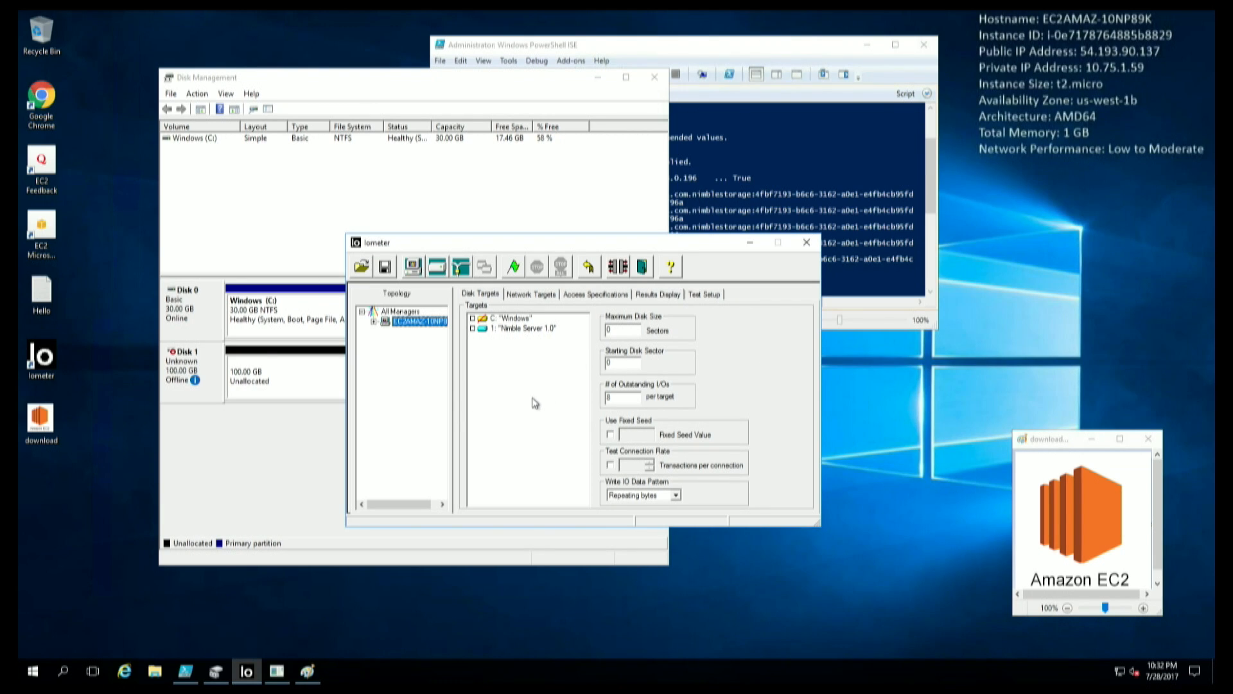
{"action": "left_click", "coordinate": [541, 335]}
{"action": "left_click", "coordinate": [538, 328]}
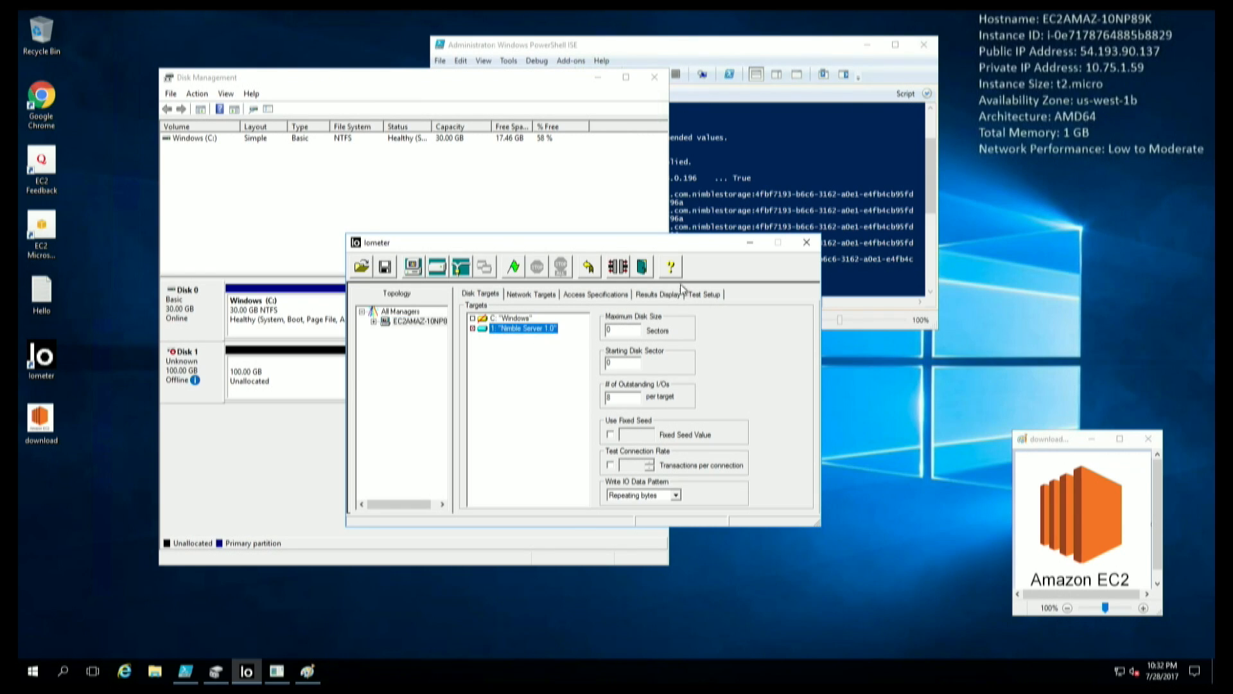
{"action": "left_click", "coordinate": [661, 294]}
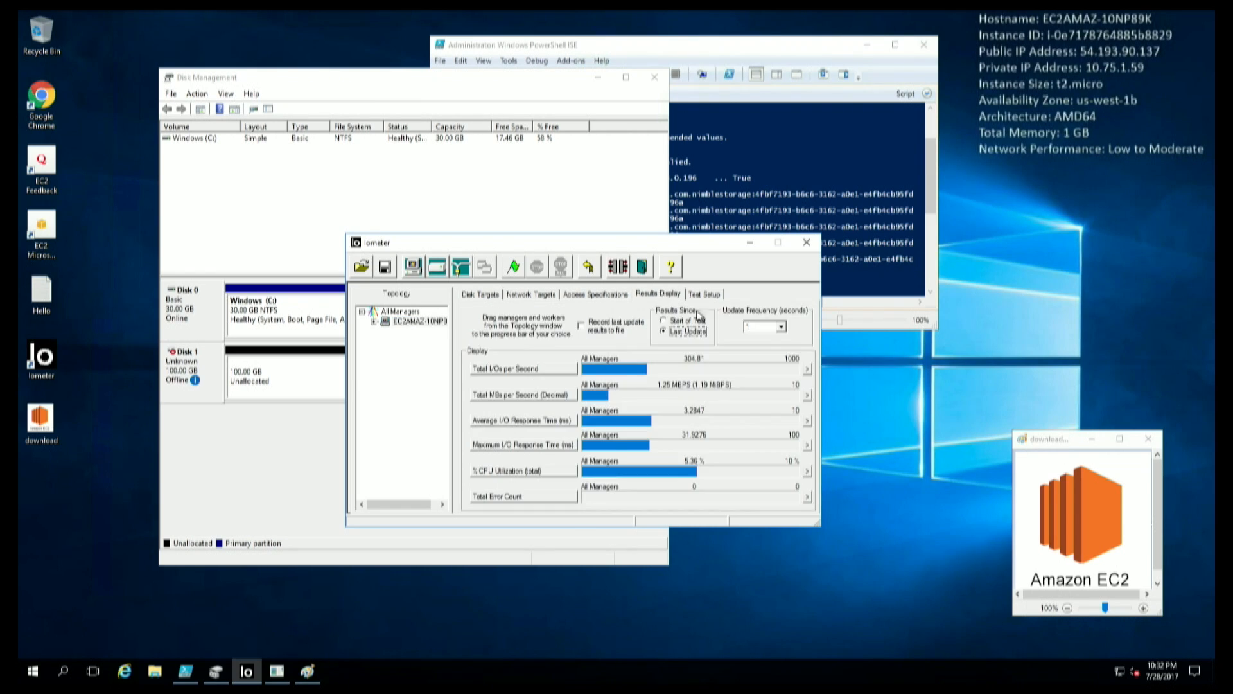
{"action": "left_click", "coordinate": [808, 371]}
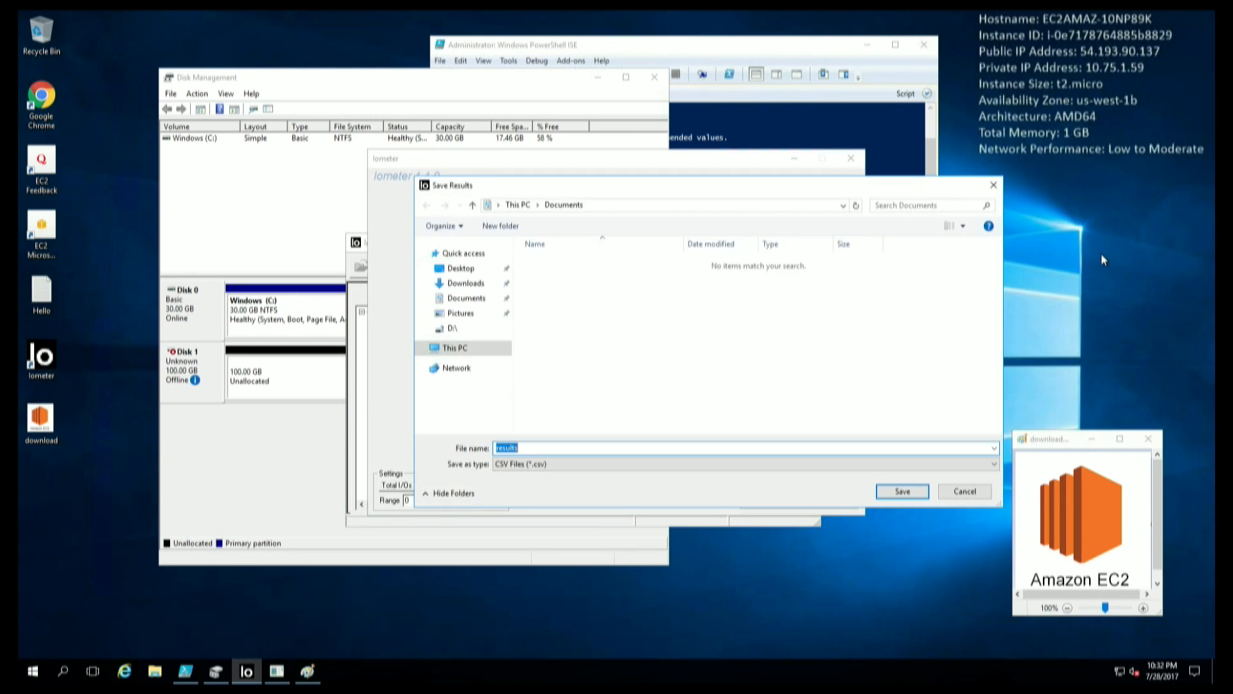
Decline saving results.csv, move the gauge aside, stop the test, and return to Disk Targets.
{"action": "left_click", "coordinate": [980, 494]}
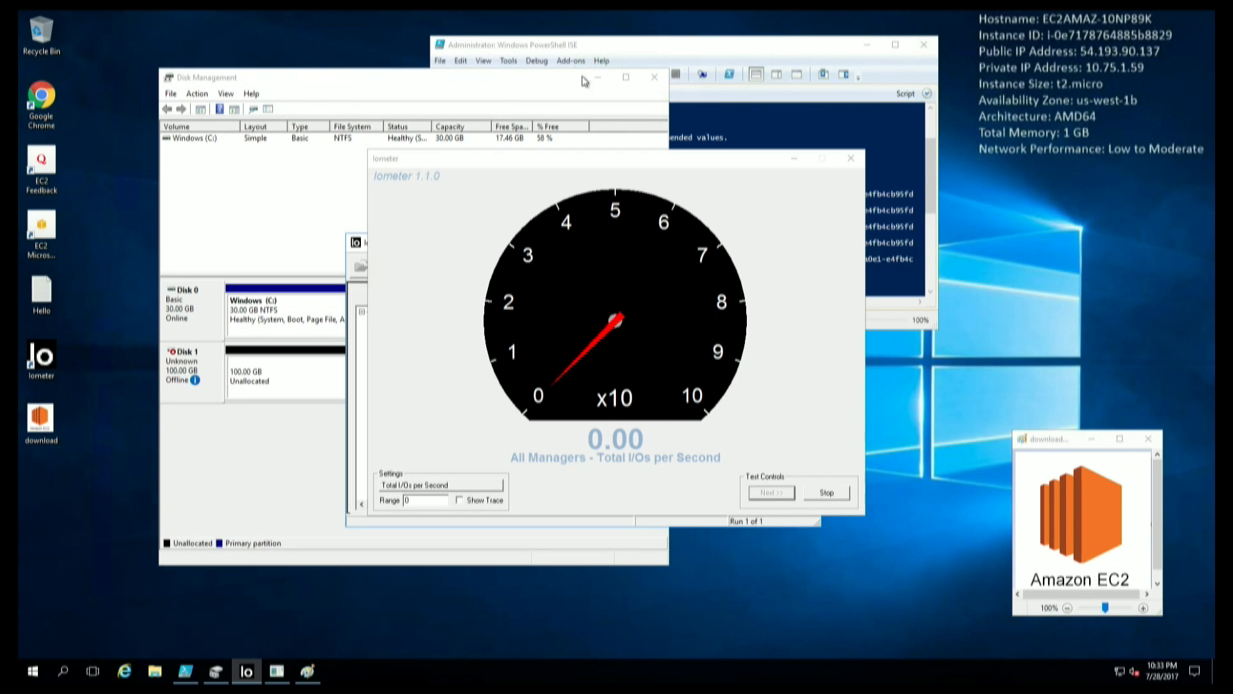
{"action": "left_click_drag", "start_coordinate": [604, 161], "coordinate": [773, 169]}
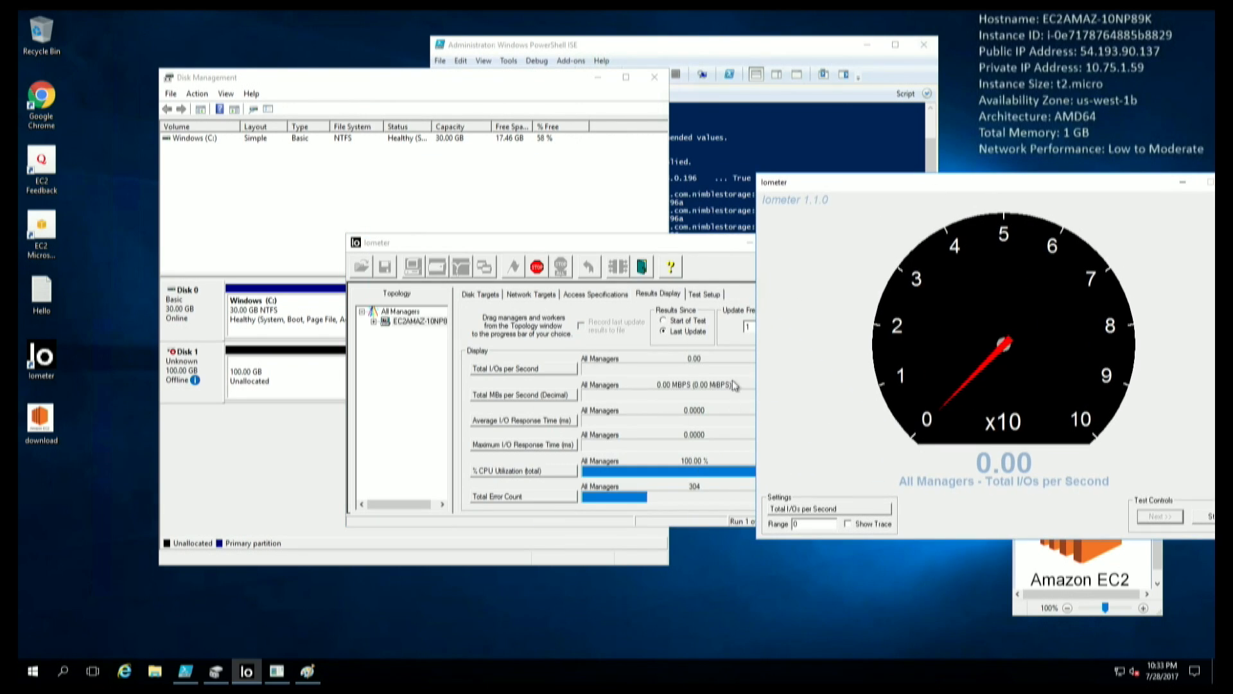
{"action": "left_click", "coordinate": [1208, 515]}
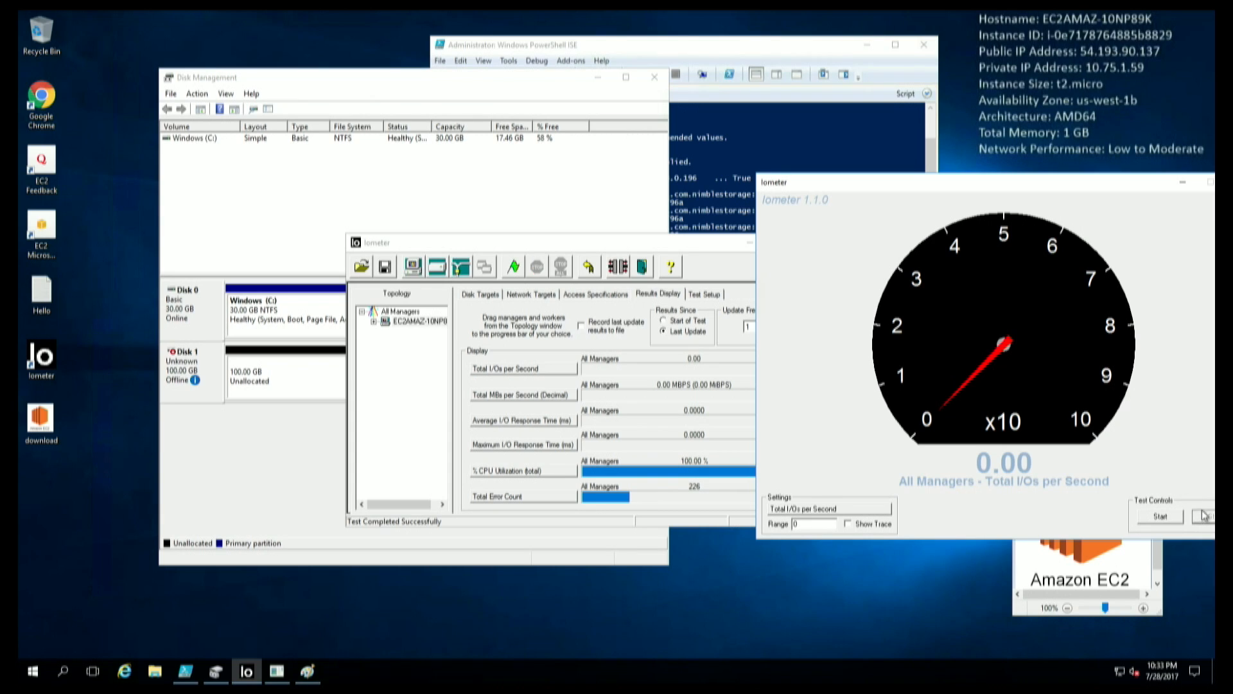
{"action": "left_click", "coordinate": [486, 299]}
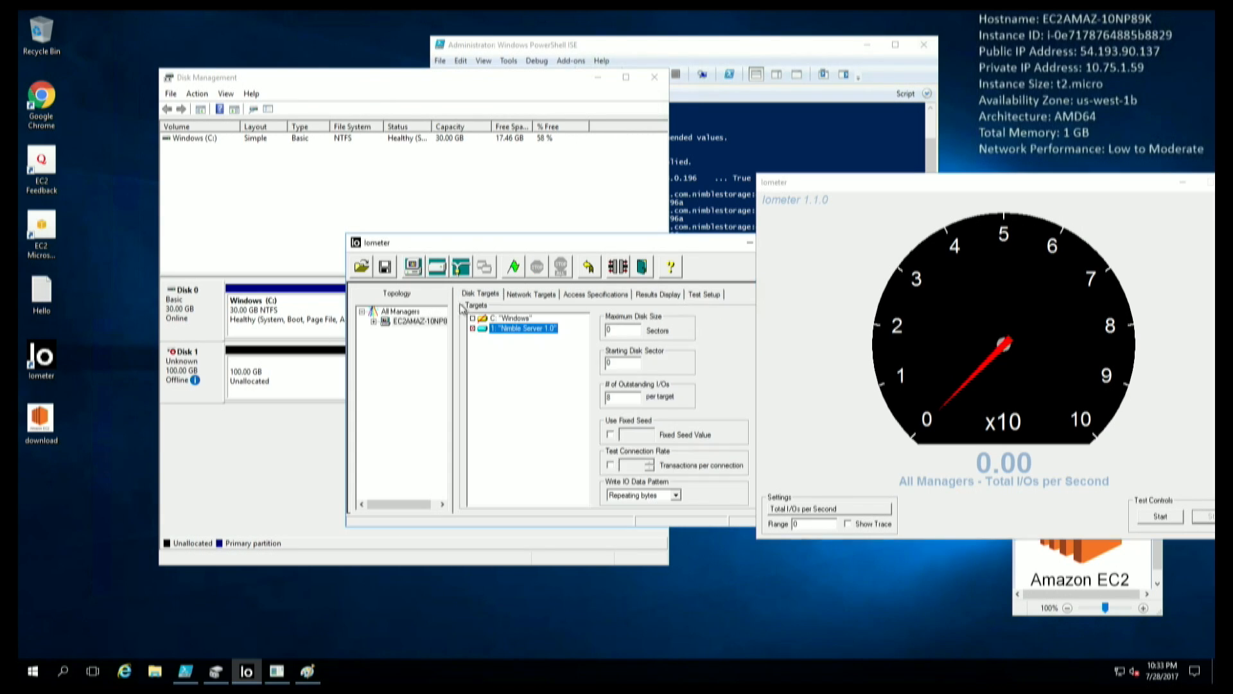
Run Refresh Target Lists on the manager, then switch back to PowerShell ISE.
{"action": "right_click", "coordinate": [401, 325]}
{"action": "left_click", "coordinate": [416, 331]}
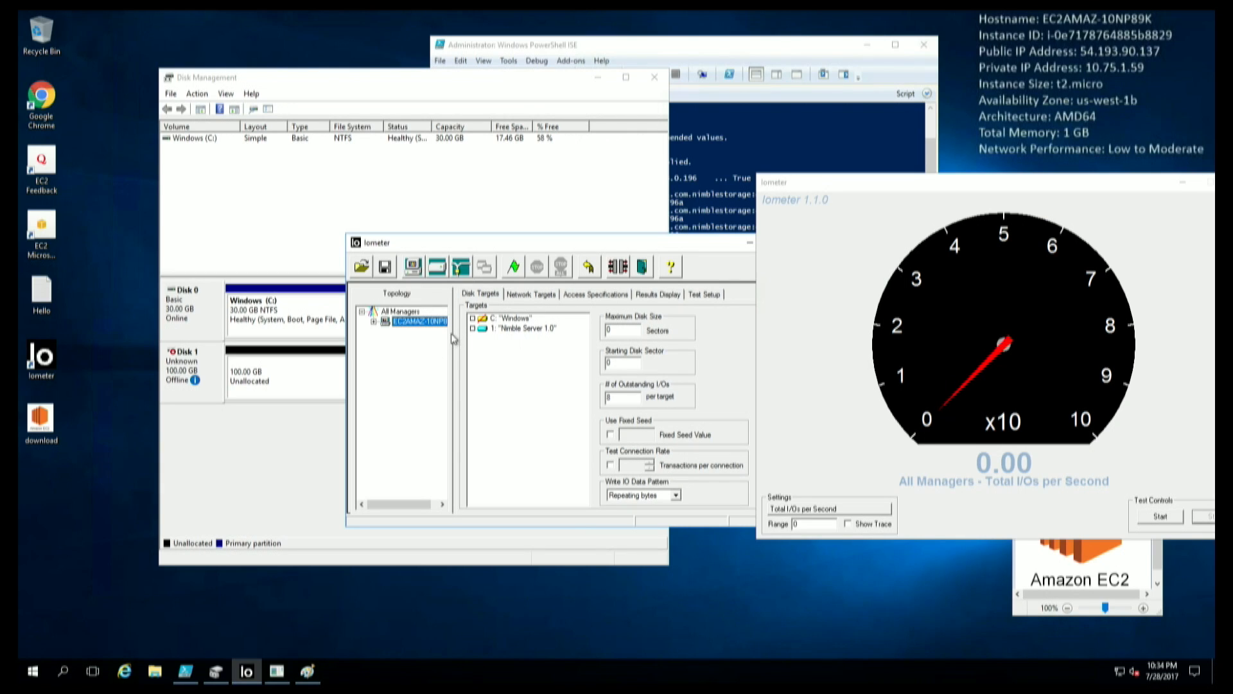
{"action": "left_click", "coordinate": [728, 140]}
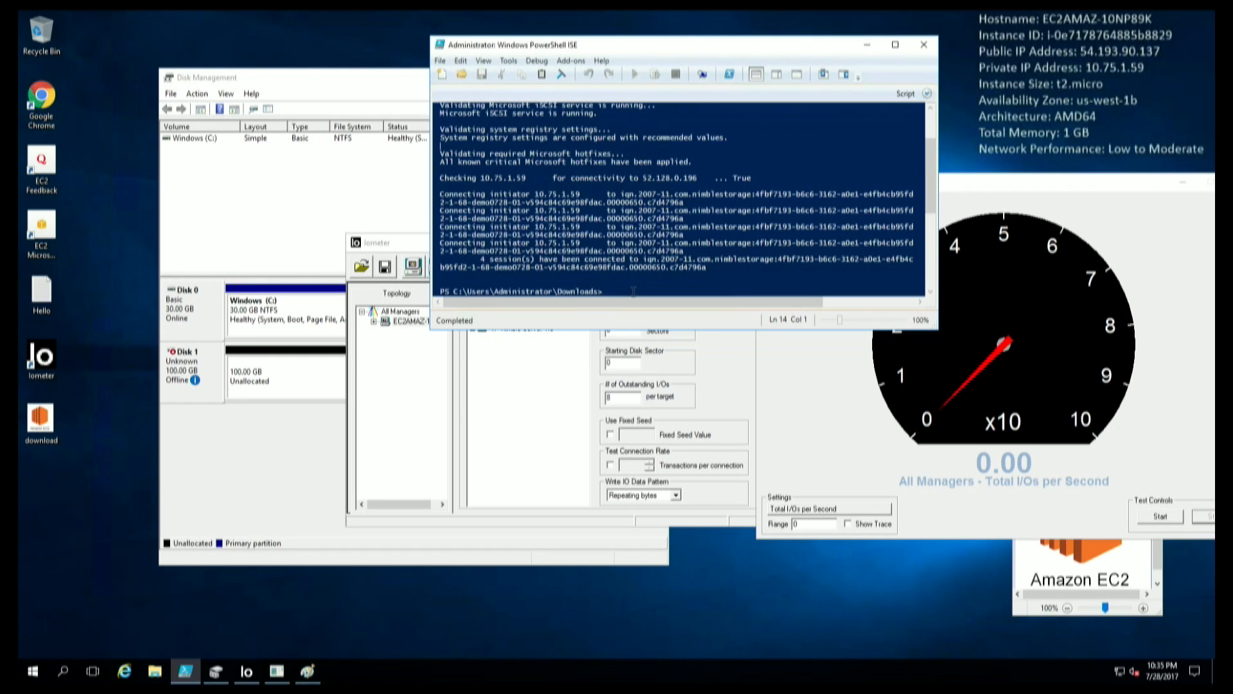
Bring Iometer in front of PowerShell ISE and shift its window slightly left.
{"action": "left_click", "coordinate": [411, 265]}
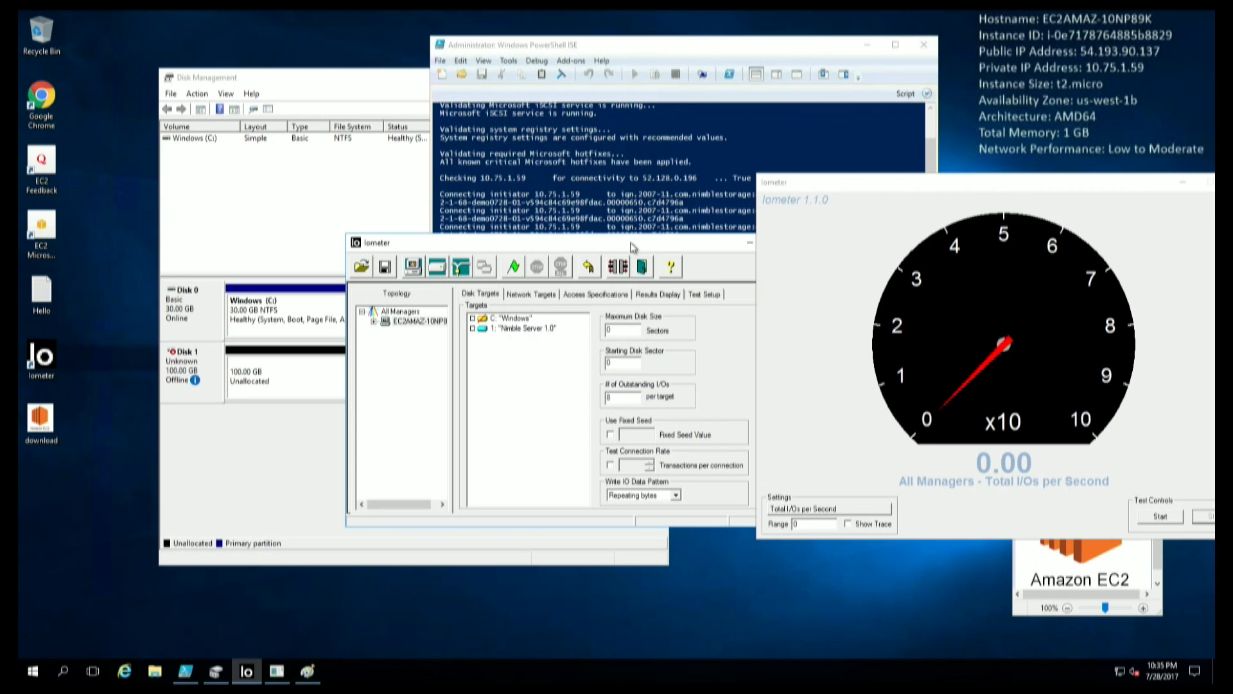
{"action": "left_click_drag", "start_coordinate": [633, 247], "coordinate": [556, 248]}
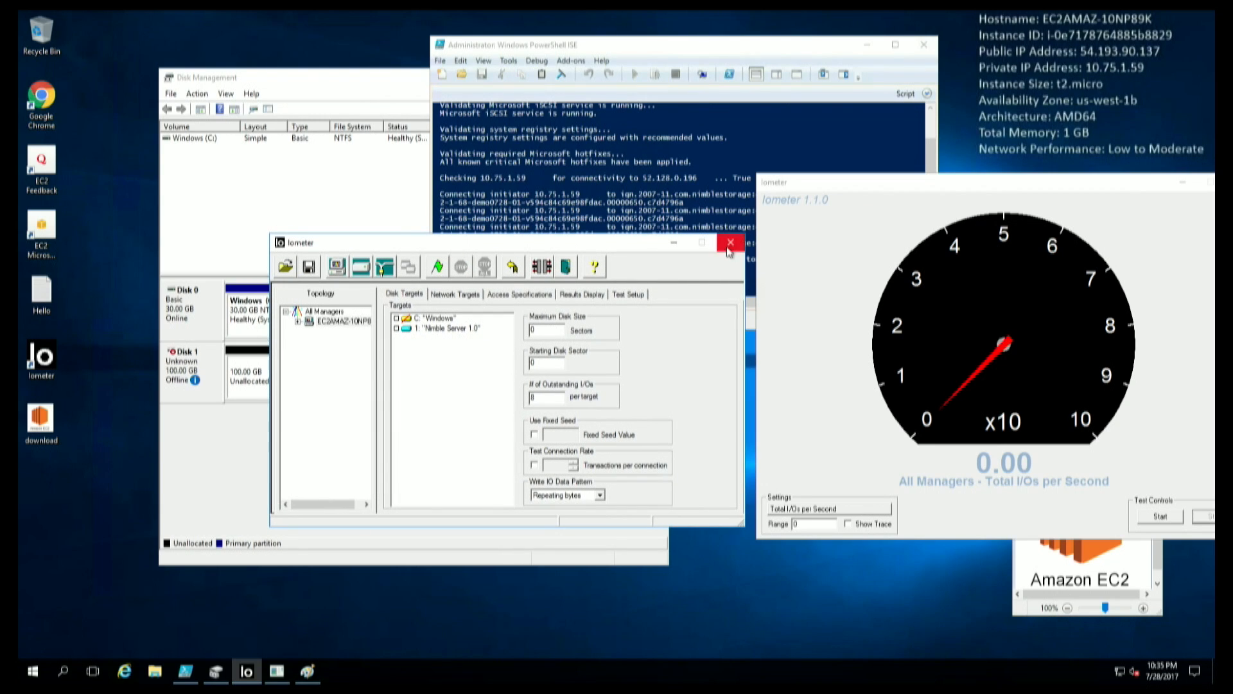
Close the crashed Iometer, dismiss both crash notices, and relaunch it from the desktop.
{"action": "left_click", "coordinate": [731, 243]}
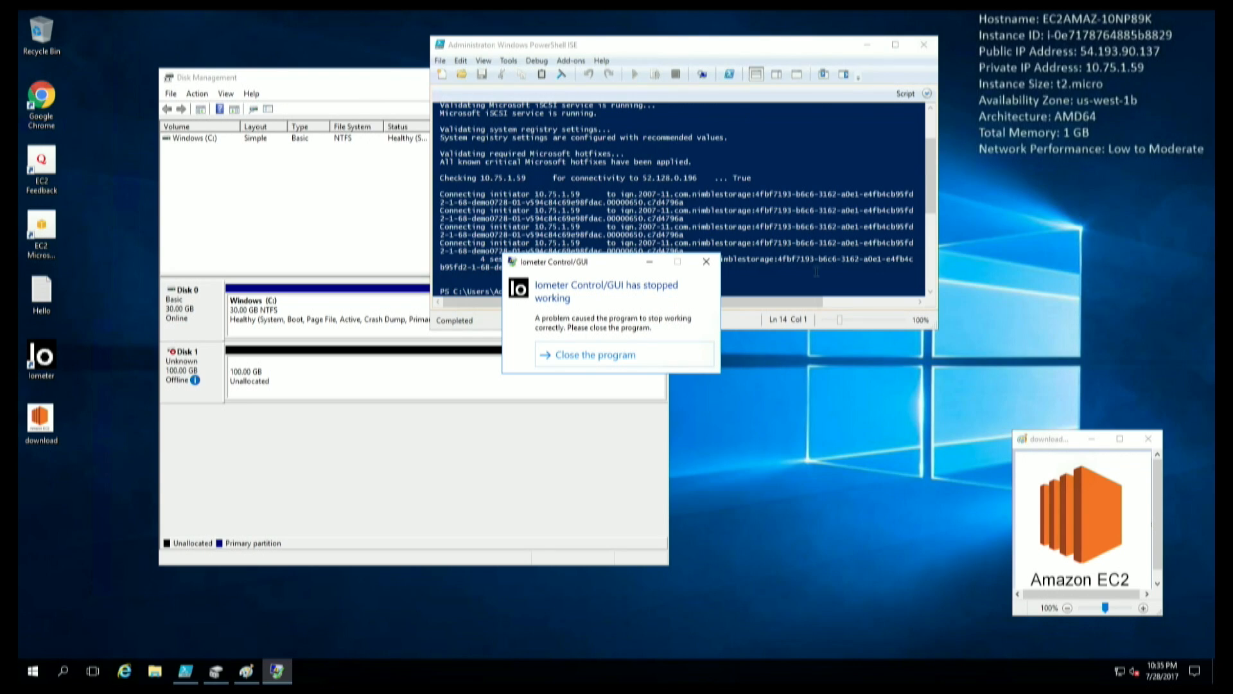
{"action": "left_click", "coordinate": [706, 261]}
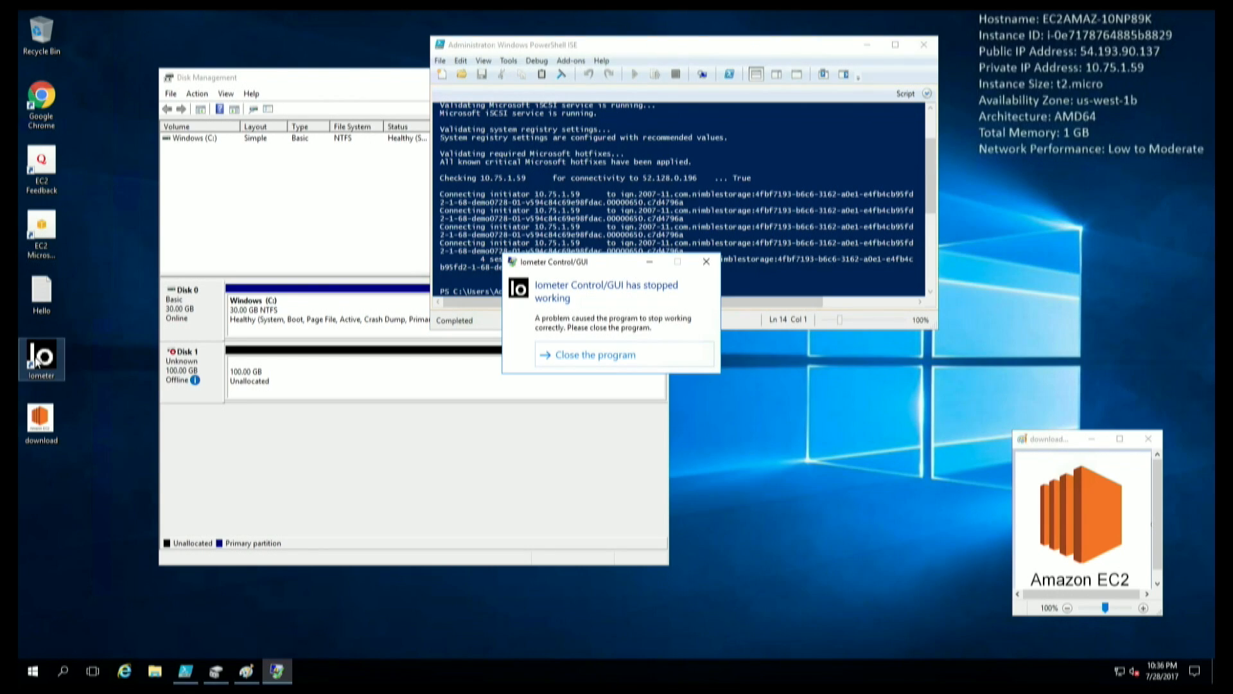
{"action": "left_click", "coordinate": [706, 261]}
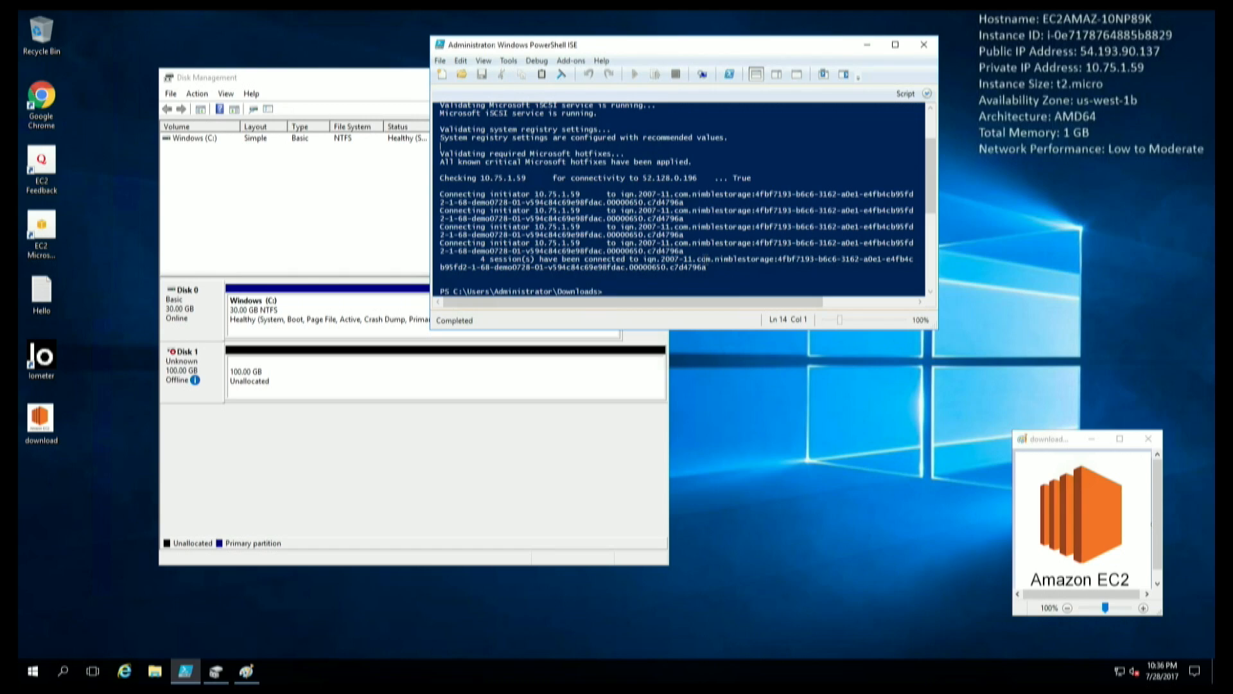
{"action": "double_click", "coordinate": [44, 373]}
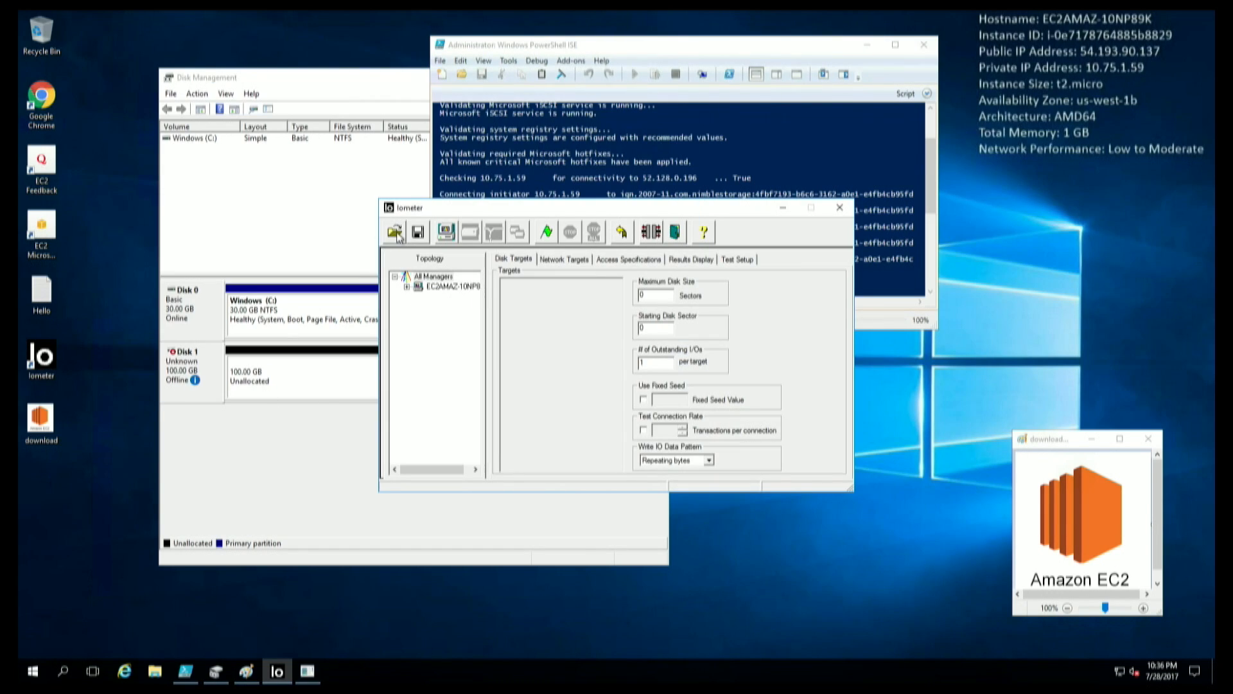
Load the iometer_4Kiops configuration and target the Nimble Server 1.0 disk.
{"action": "left_click", "coordinate": [396, 232]}
{"action": "left_click", "coordinate": [569, 217]}
{"action": "left_click", "coordinate": [751, 386]}
{"action": "left_click", "coordinate": [448, 286]}
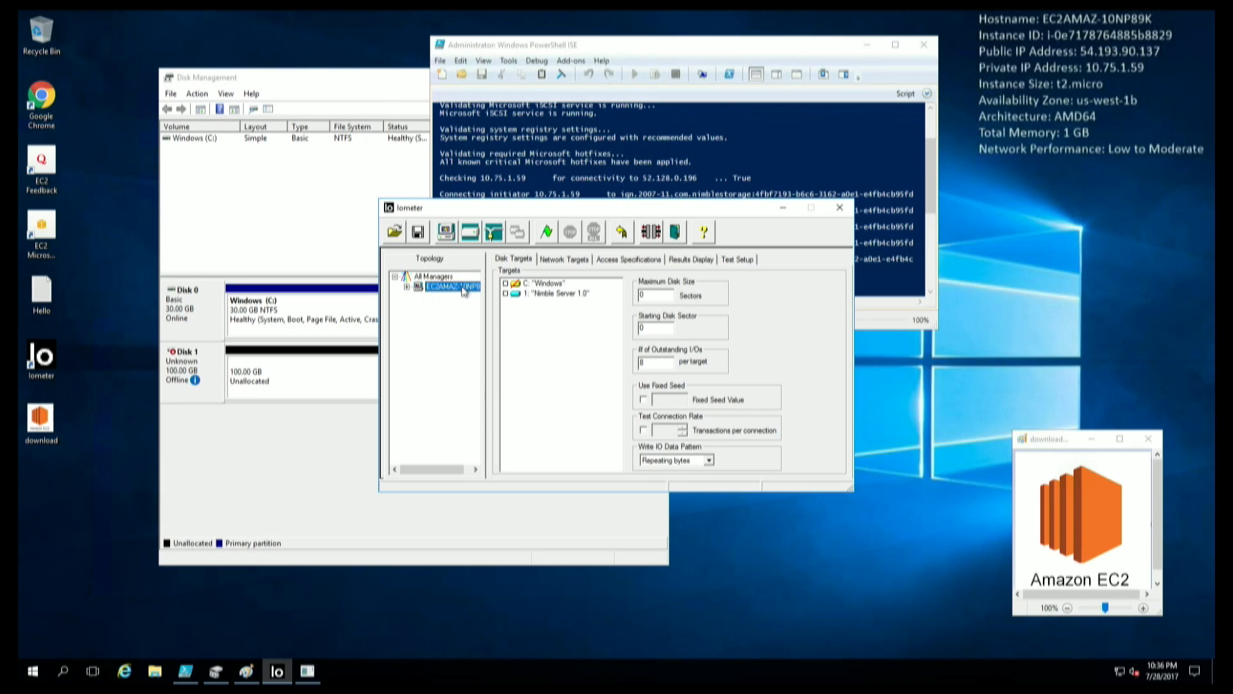
{"action": "left_click", "coordinate": [538, 295]}
Run a short test without saving results, stop it, and return to PowerShell ISE.
{"action": "left_click", "coordinate": [691, 259]}
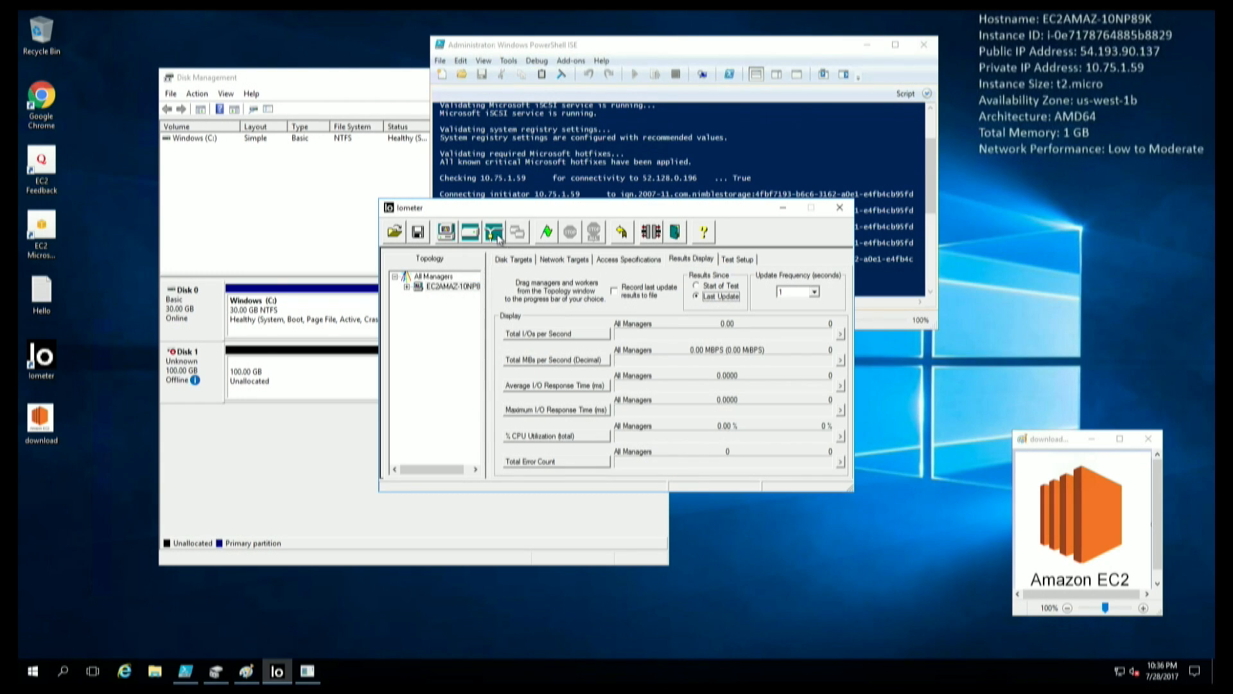
{"action": "left_click", "coordinate": [543, 232]}
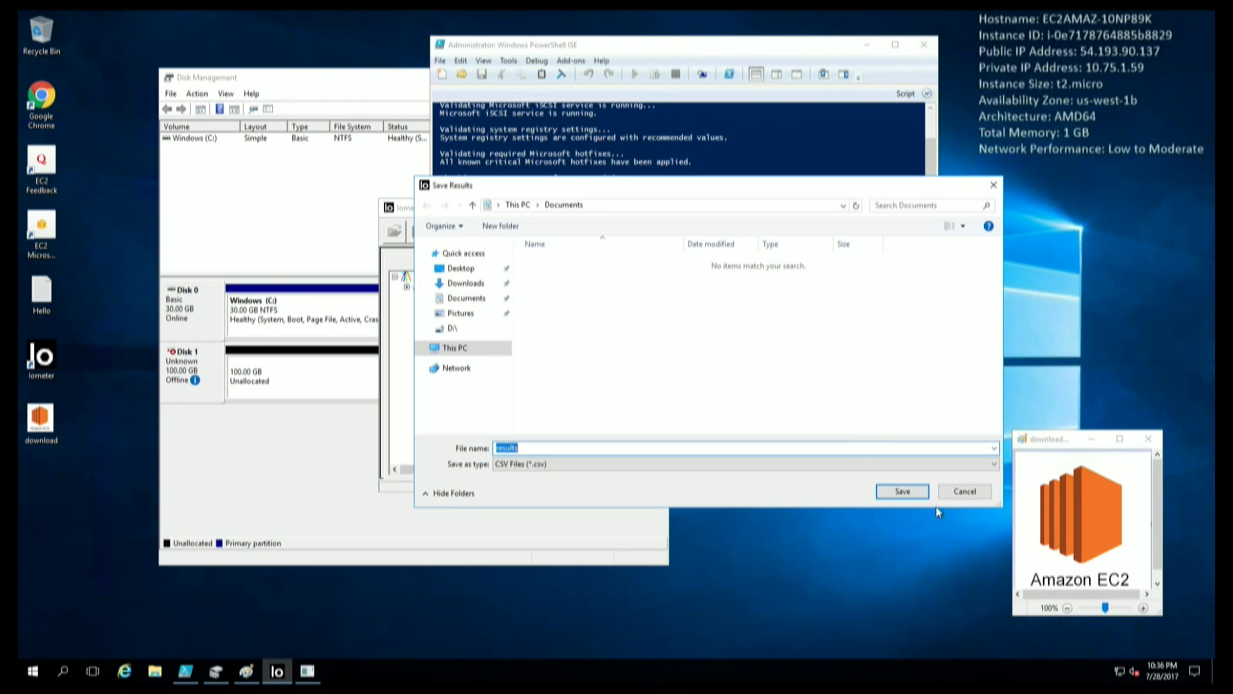
{"action": "left_click", "coordinate": [957, 496]}
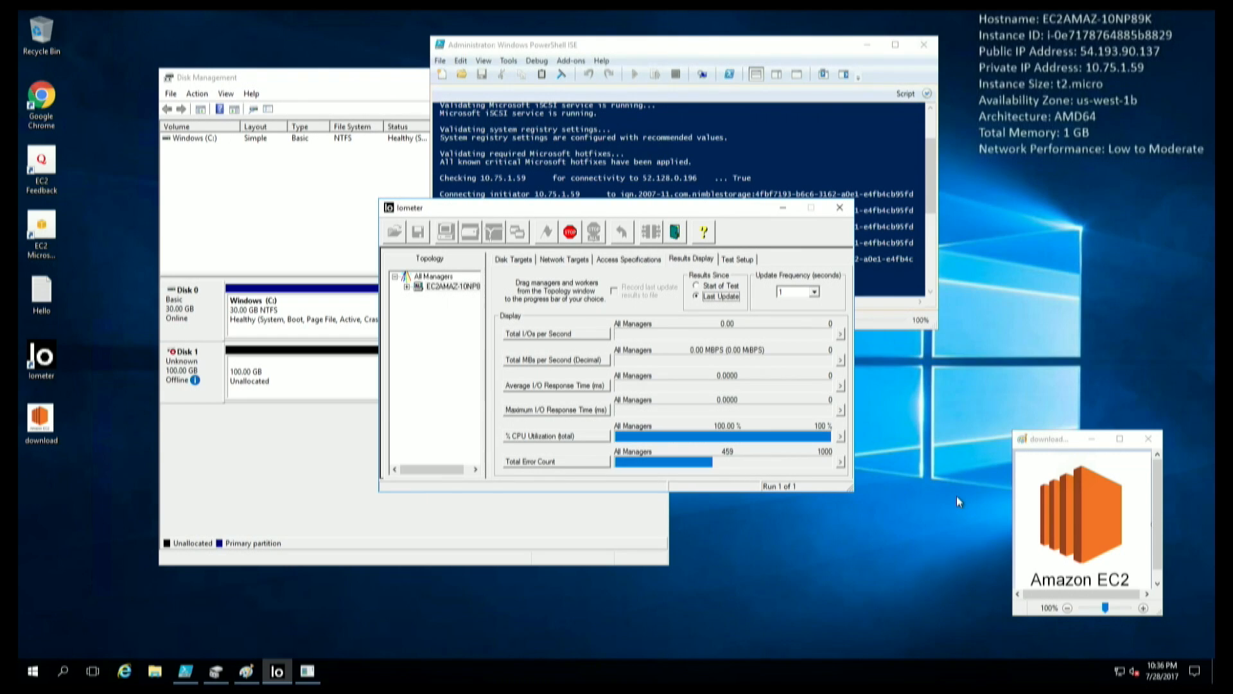
{"action": "left_click", "coordinate": [568, 233]}
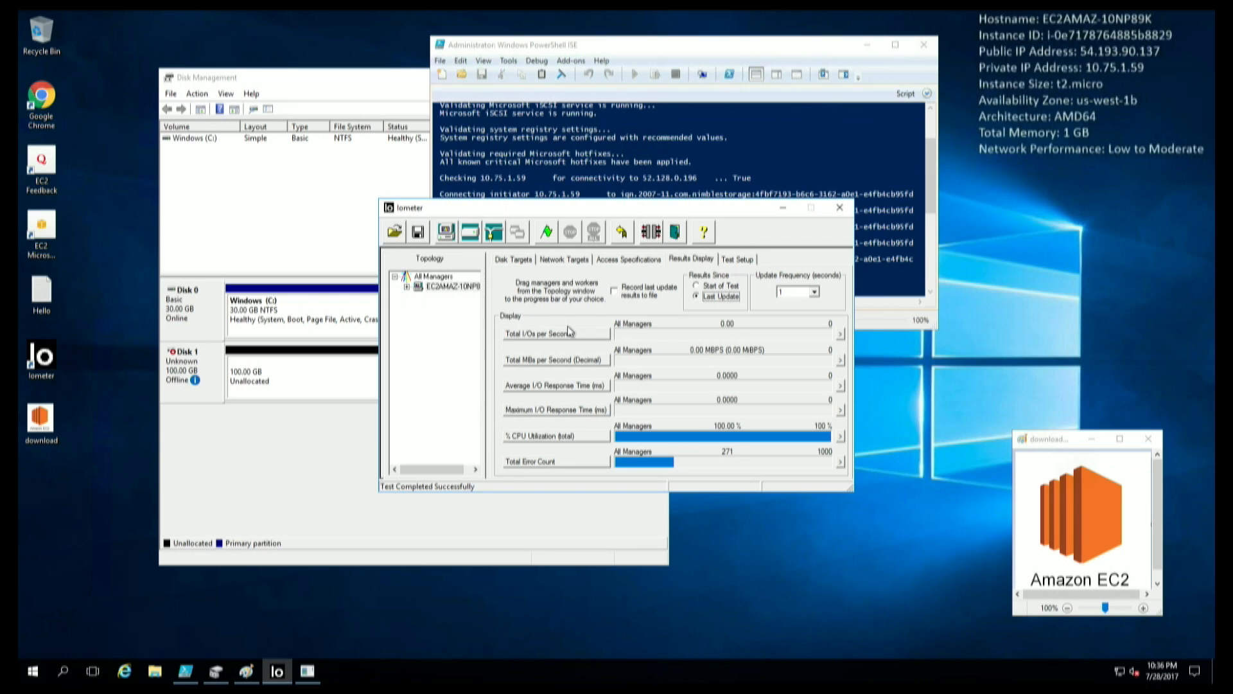
{"action": "left_click", "coordinate": [642, 162]}
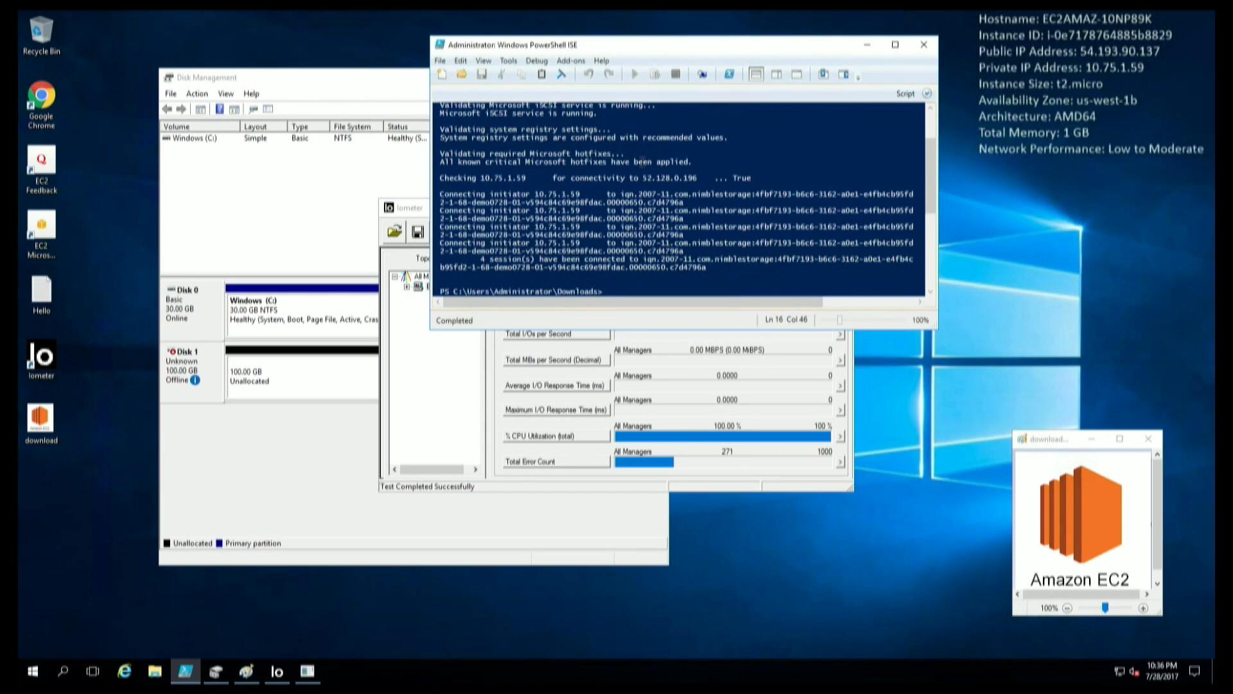
Clear the PowerShell ISE console output with the clear command.
{"action": "left_click", "coordinate": [636, 160]}
{"action": "left_click", "coordinate": [662, 197]}
{"action": "type", "text": "clear"}
{"action": "key", "text": "Return"}
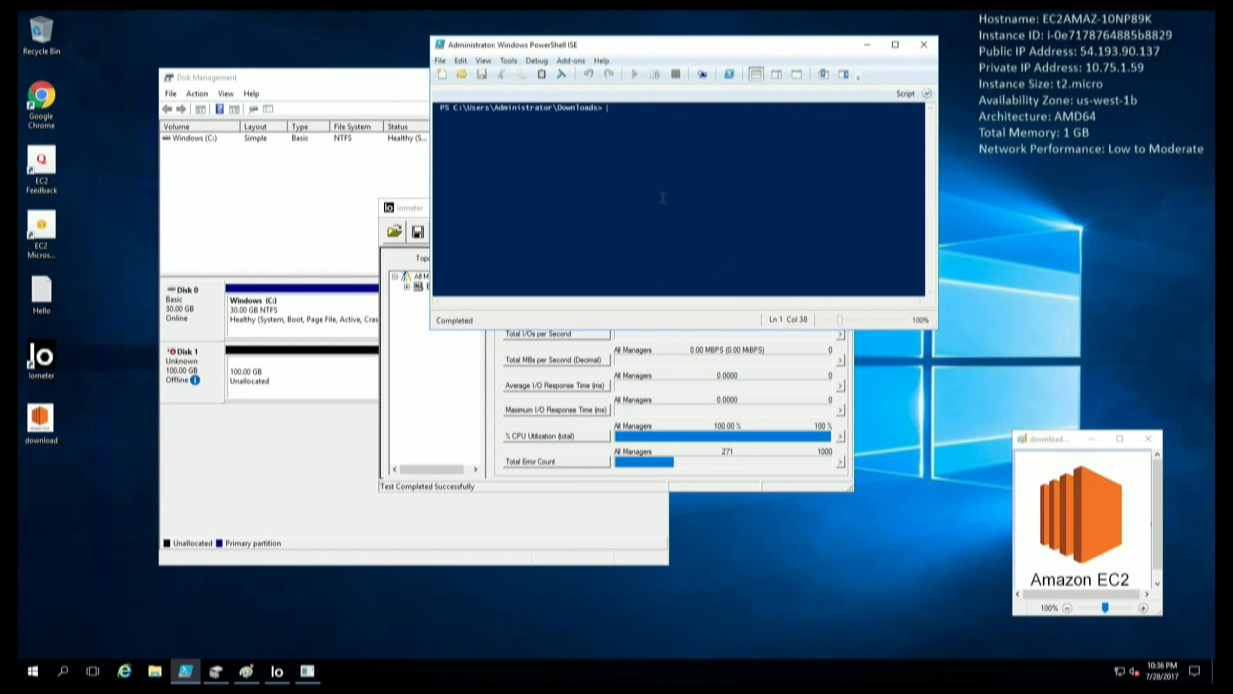
In Disk Management, set the offline 100 GB Disk 1 to Online.
{"action": "left_click", "coordinate": [192, 384]}
{"action": "right_click", "coordinate": [199, 398]}
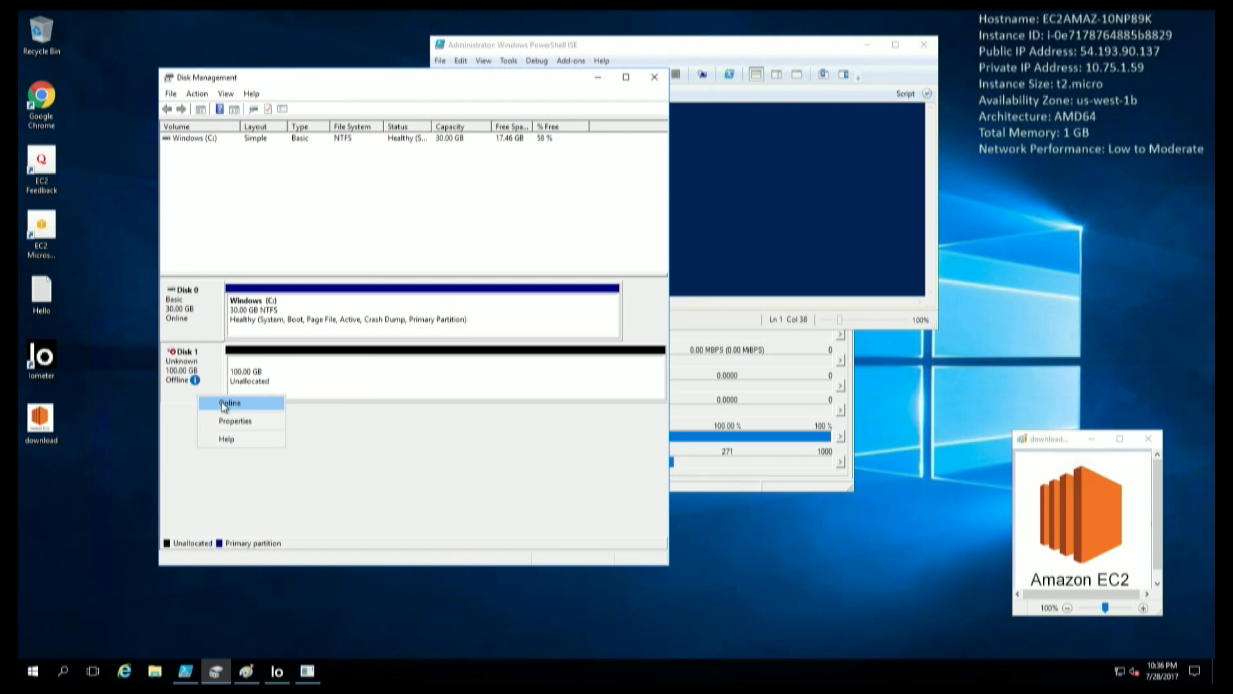
{"action": "left_click", "coordinate": [226, 404]}
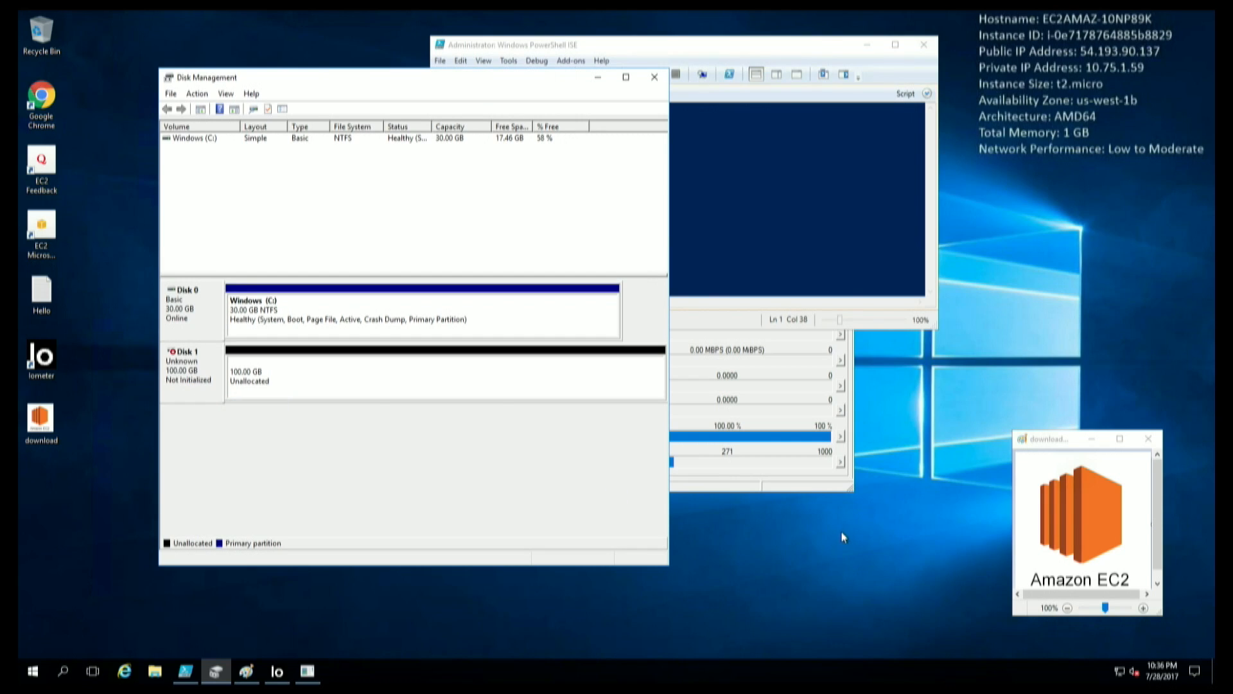
{"action": "left_click", "coordinate": [812, 485]}
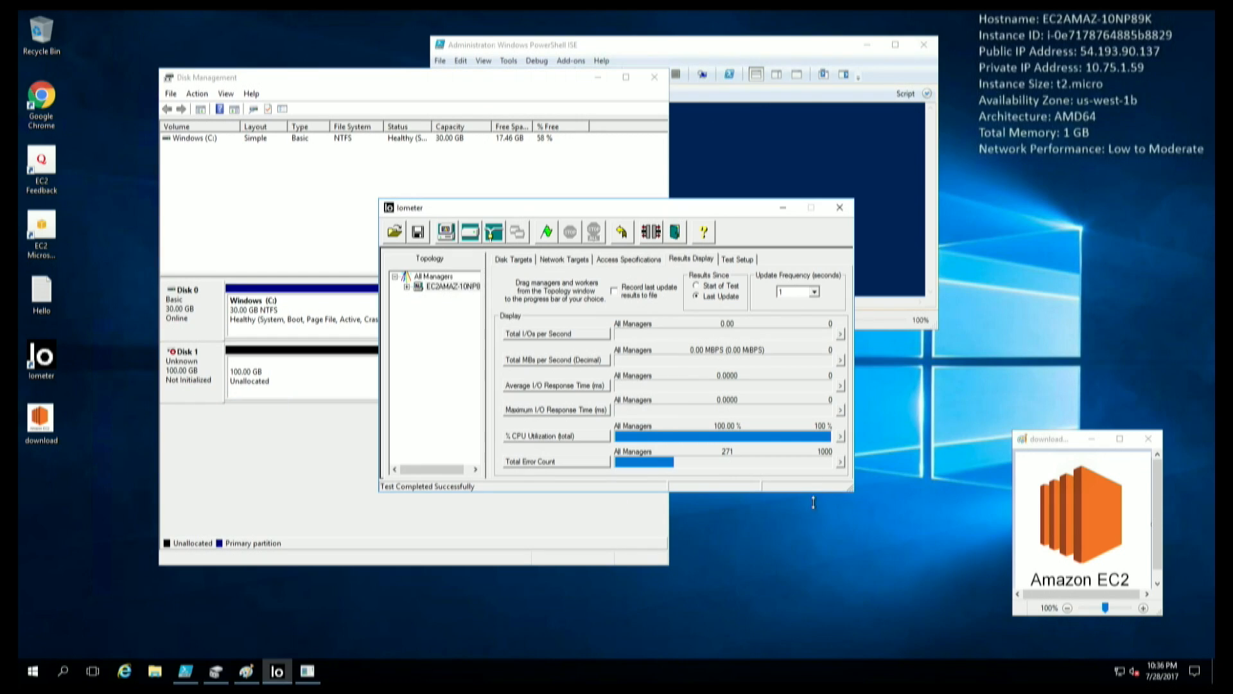
Start a new run without saving results and watch the gauge reach about 2000 I/Os per second.
{"action": "left_click", "coordinate": [551, 232]}
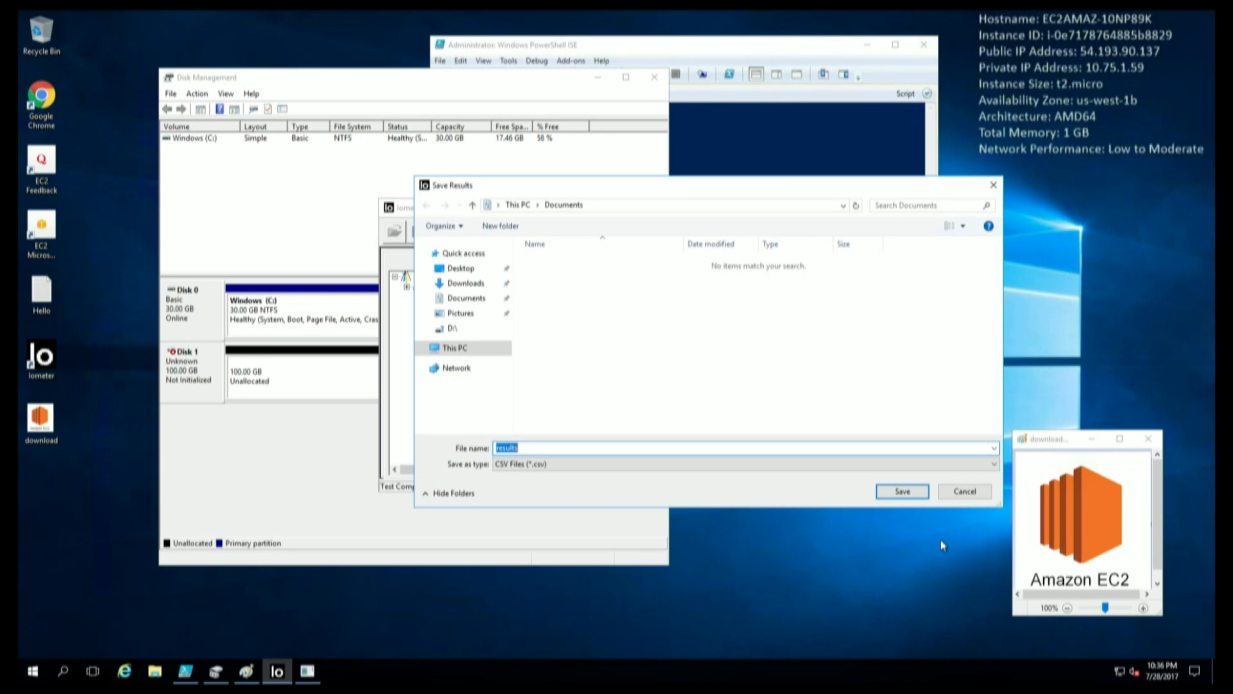
{"action": "left_click", "coordinate": [949, 492]}
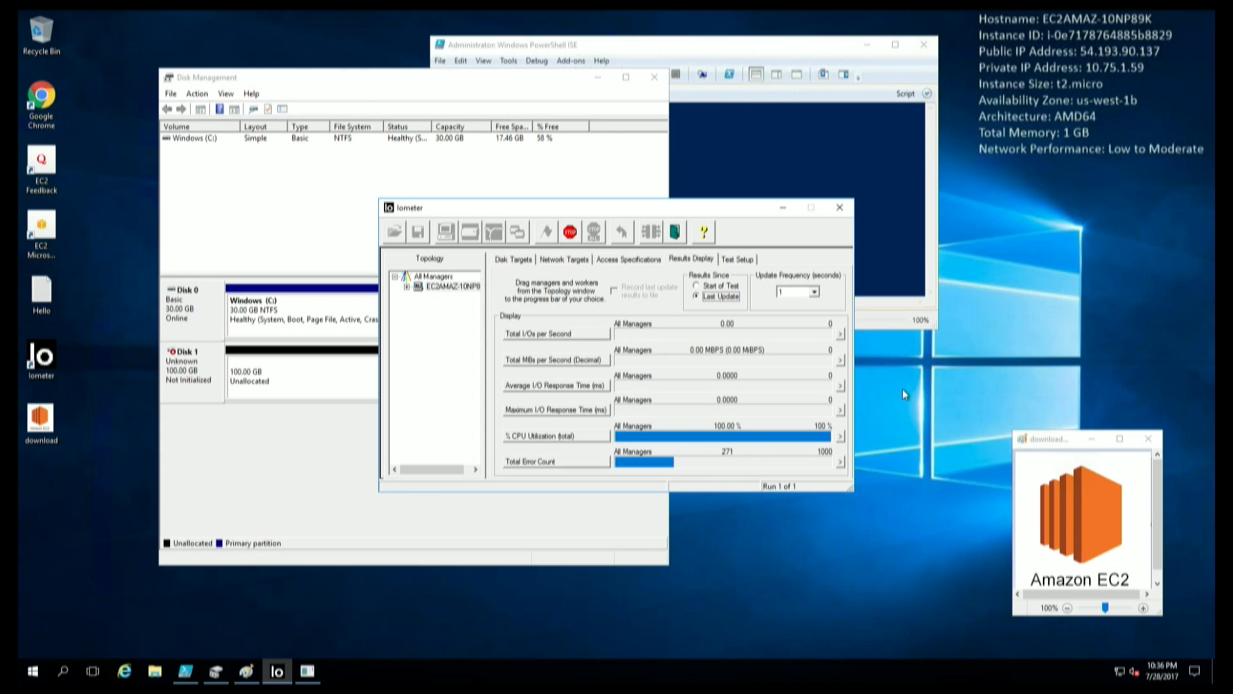
{"action": "left_click", "coordinate": [840, 337]}
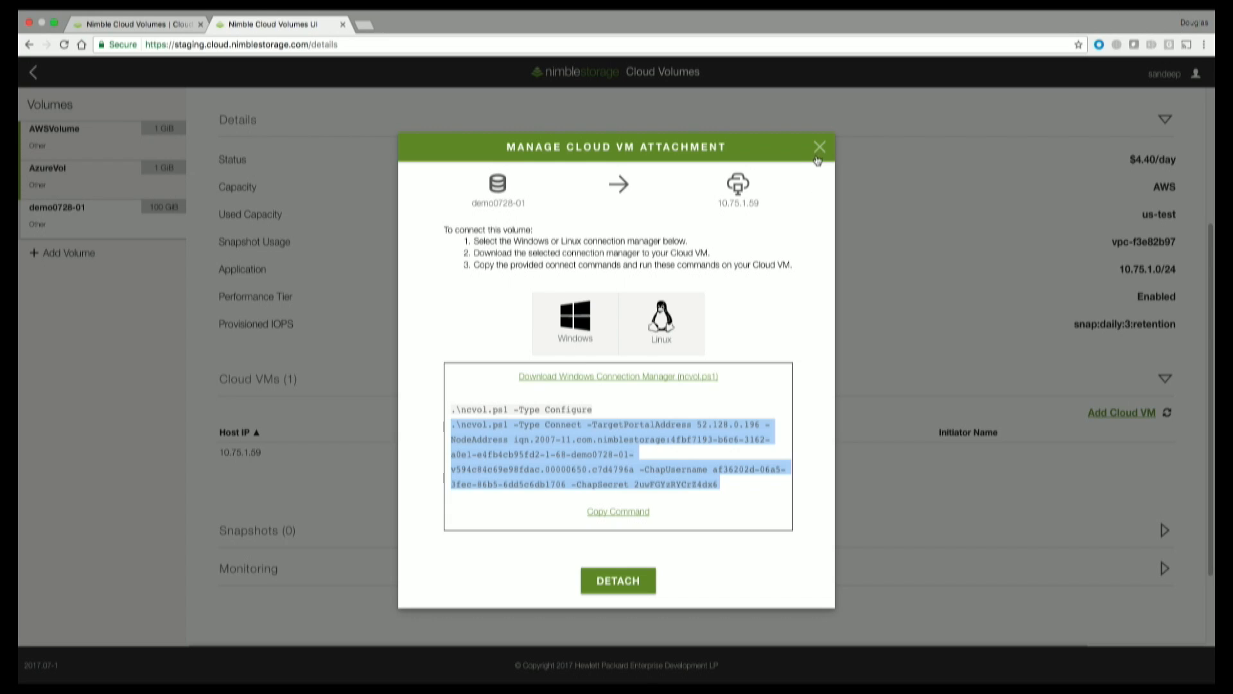
Close the attachment details, then change demo0728-01's Provisioned IOPS to 3000 and confirm.
{"action": "left_click", "coordinate": [819, 148]}
{"action": "scroll", "coordinate": [903, 187], "scroll_direction": "down", "scroll_amount": 3}
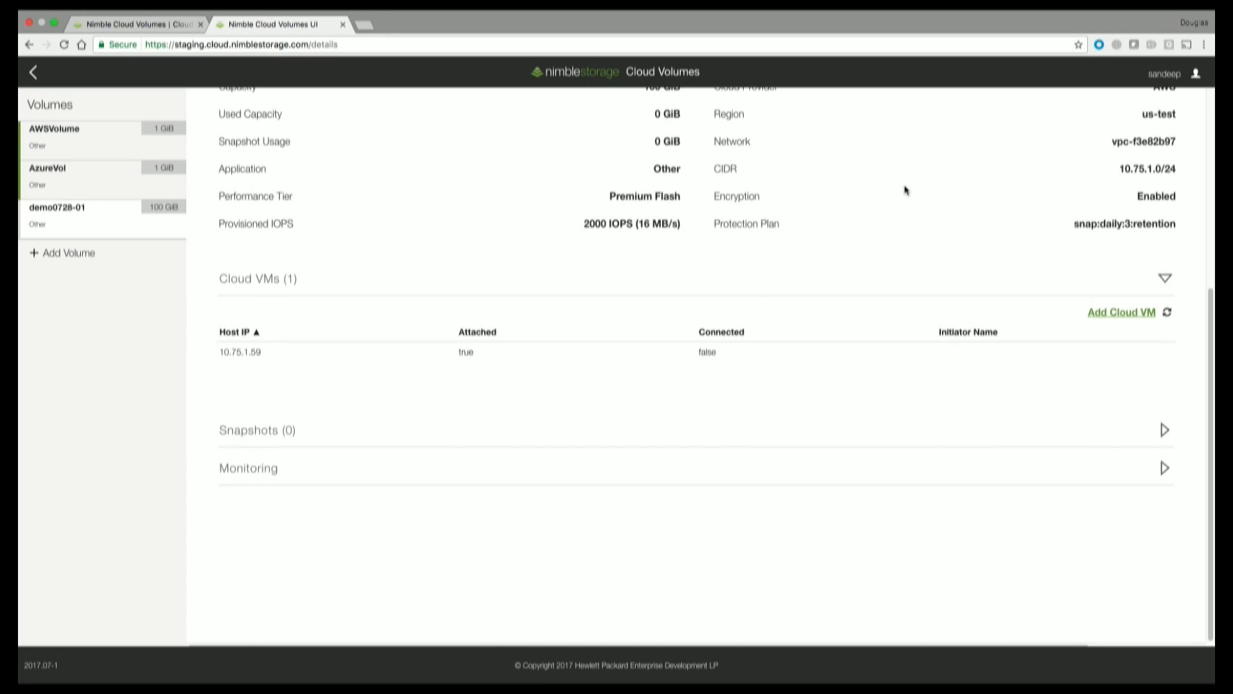
{"action": "scroll", "coordinate": [905, 191], "scroll_direction": "up", "scroll_amount": 5}
{"action": "left_click", "coordinate": [1124, 108]}
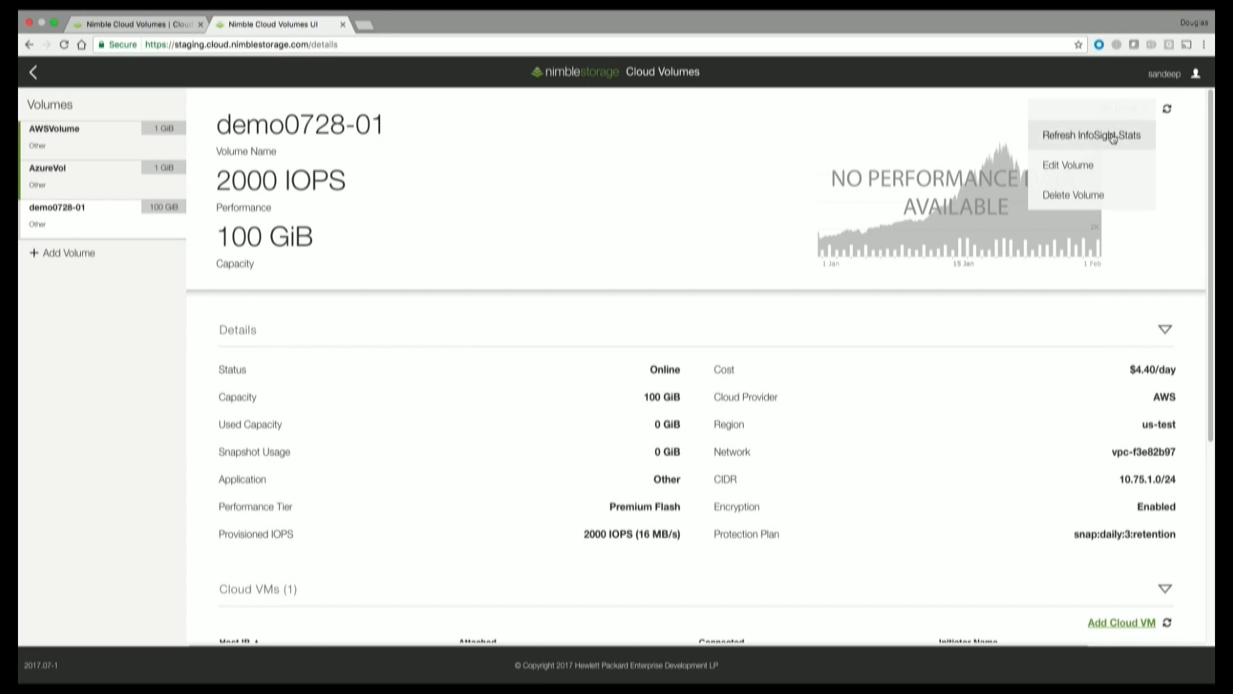
{"action": "left_click", "coordinate": [1094, 164]}
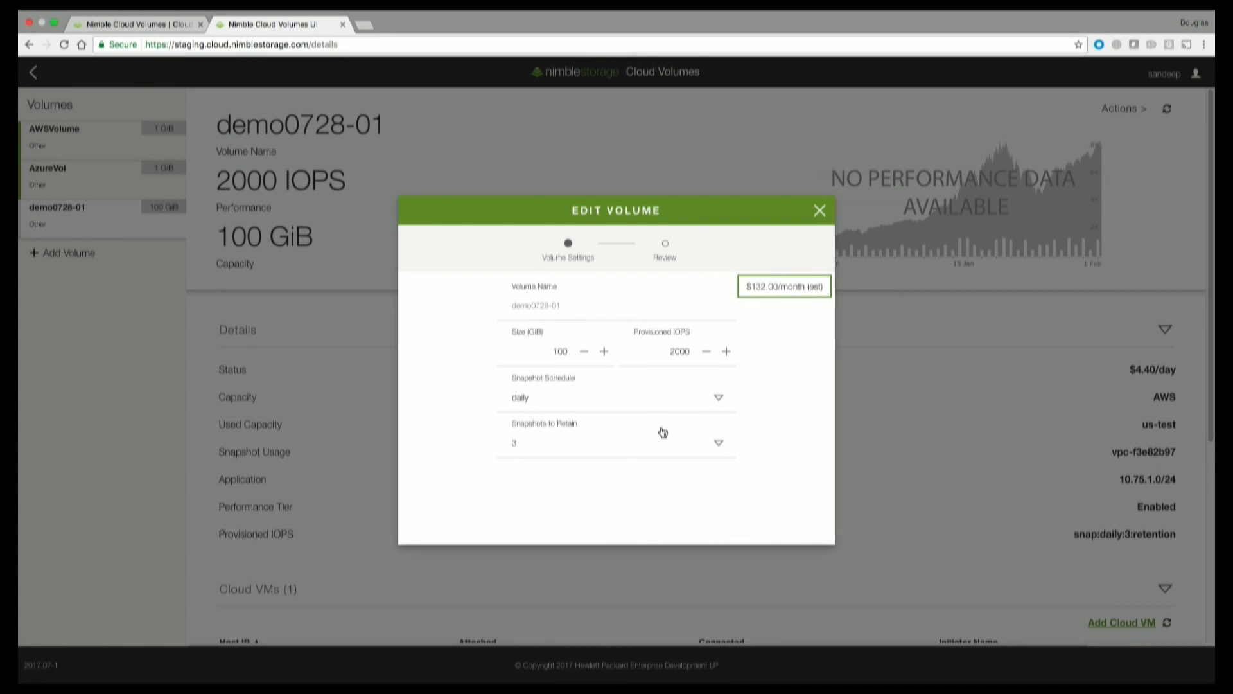
{"action": "left_click", "coordinate": [726, 352]}
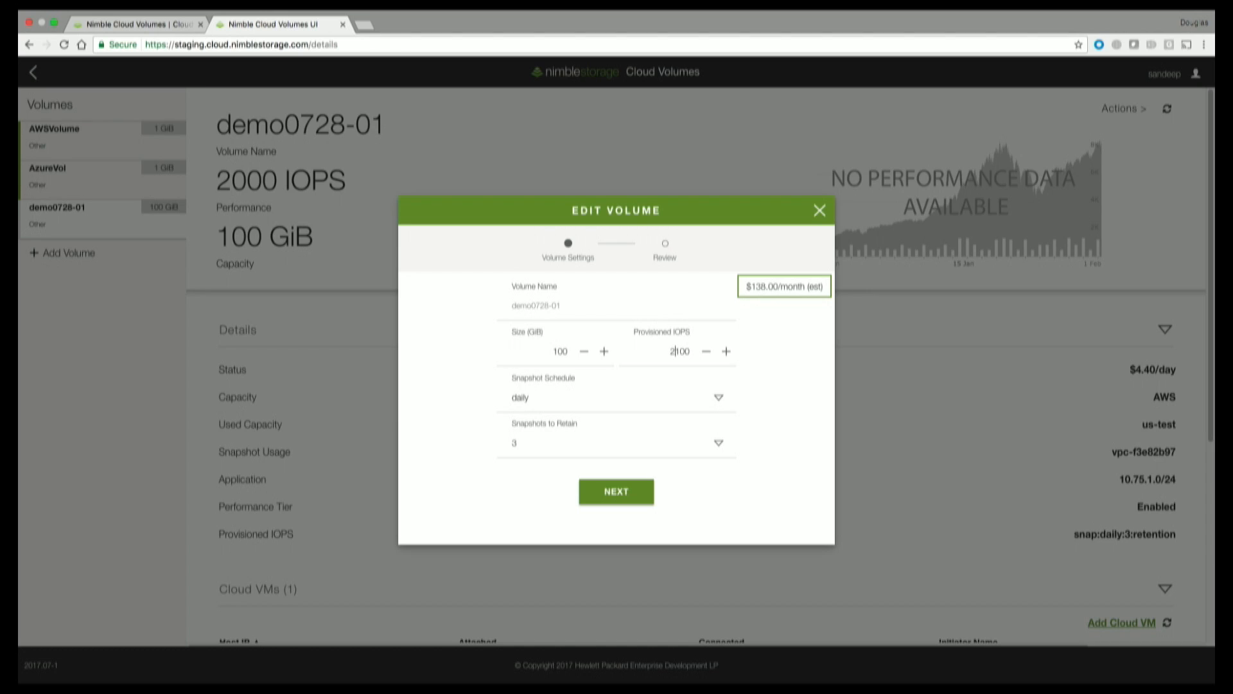
{"action": "key", "text": "BackSpace"}
{"action": "type", "text": "0"}
{"action": "left_click", "coordinate": [610, 497]}
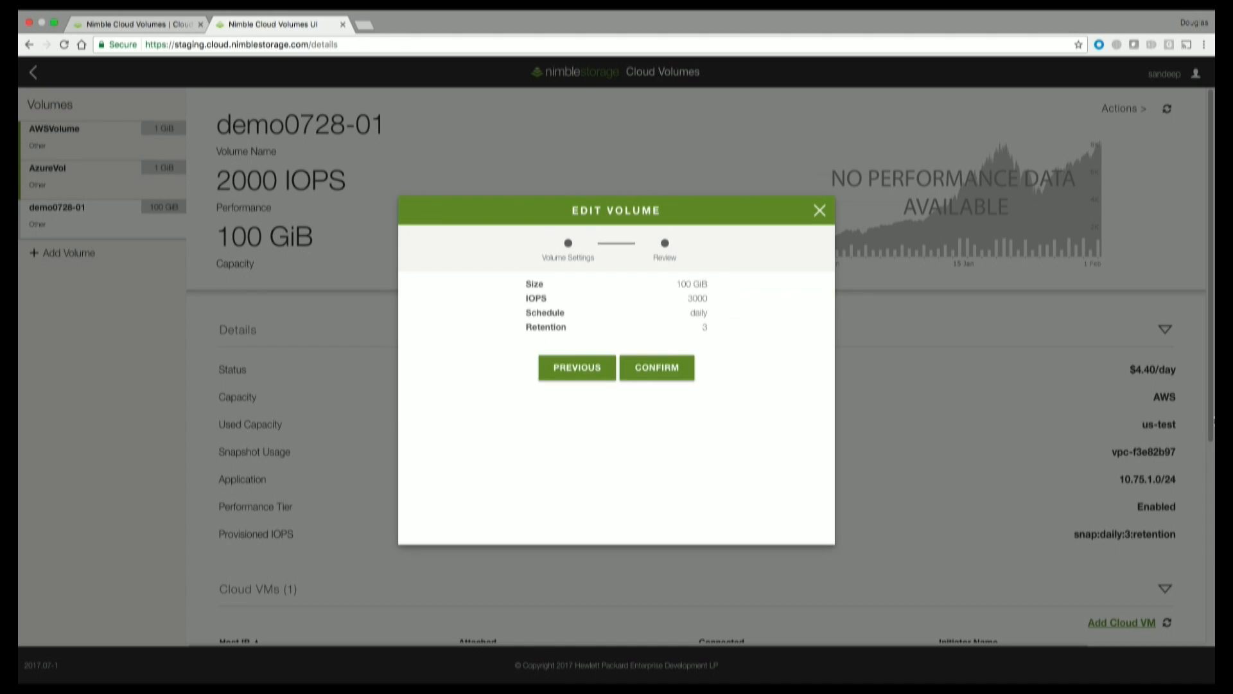
{"action": "left_click", "coordinate": [654, 367]}
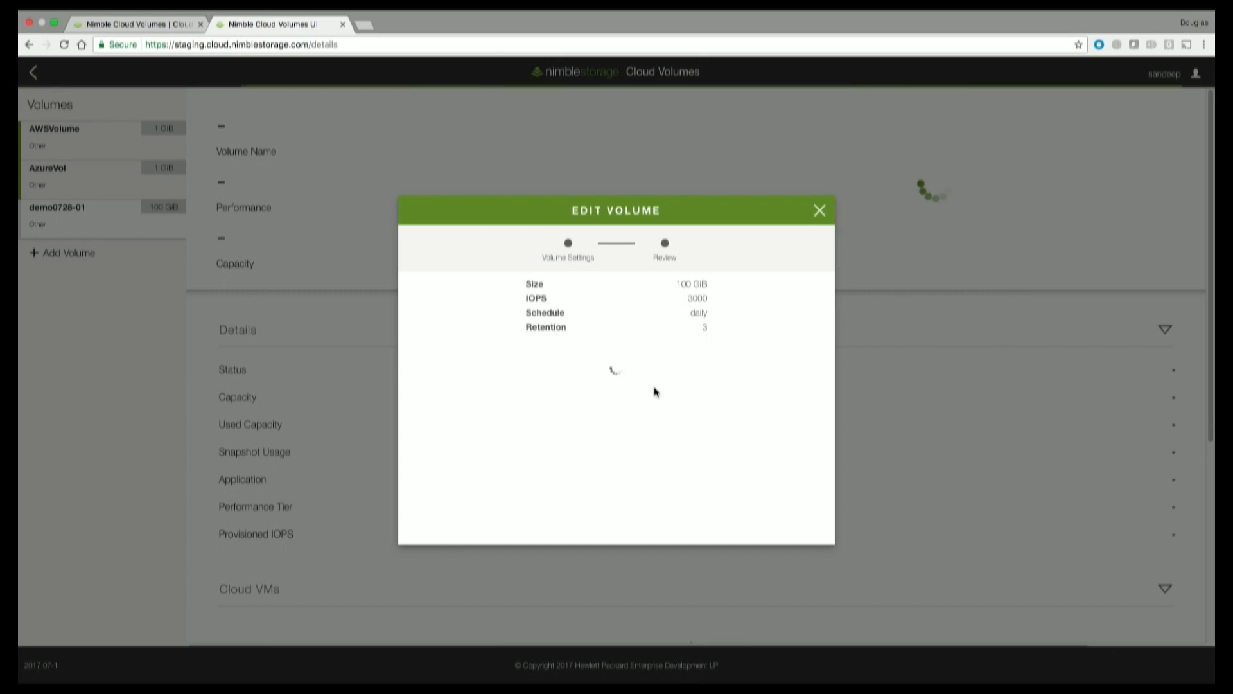
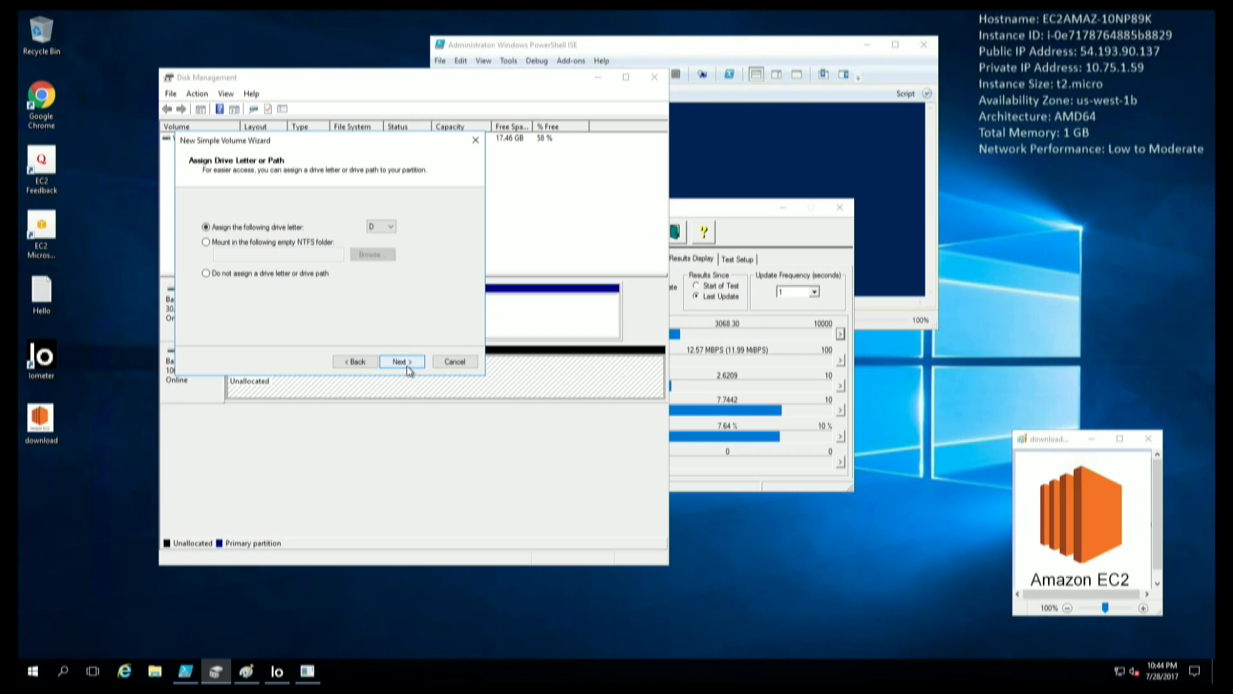
{"action": "left_click", "coordinate": [404, 363]}
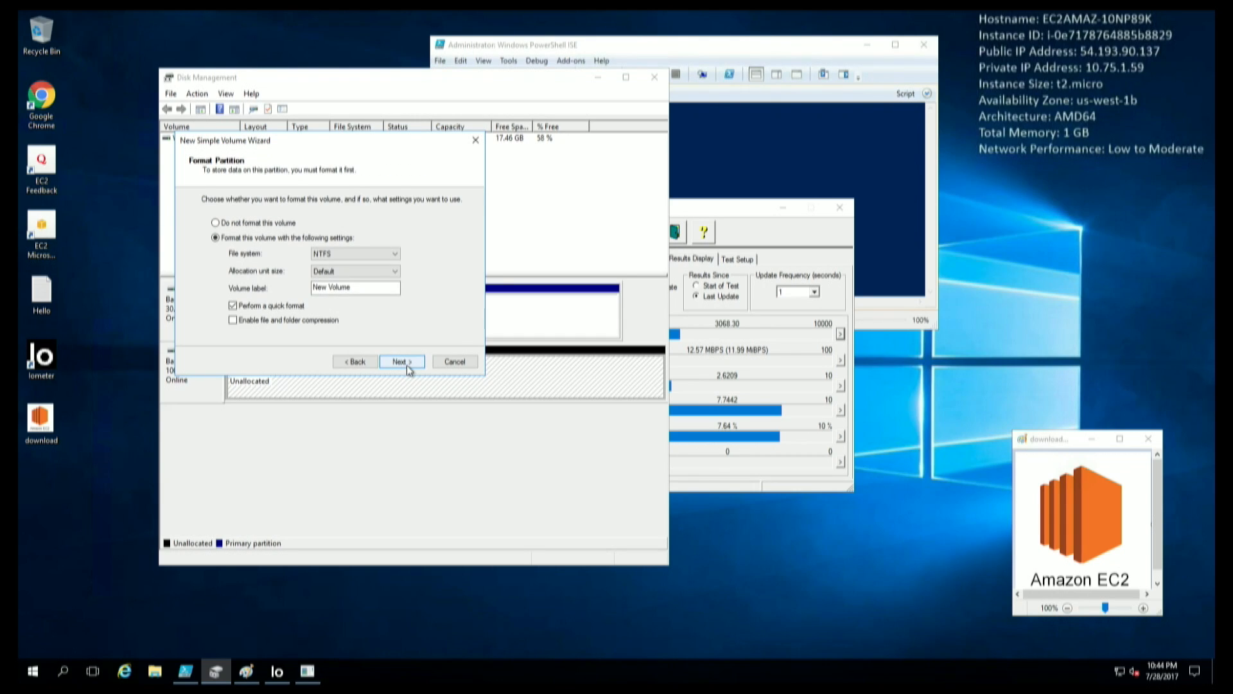
Accept the drive letter and NTFS format settings to create the 100 GB New Volume (D:).
{"action": "left_click", "coordinate": [408, 363]}
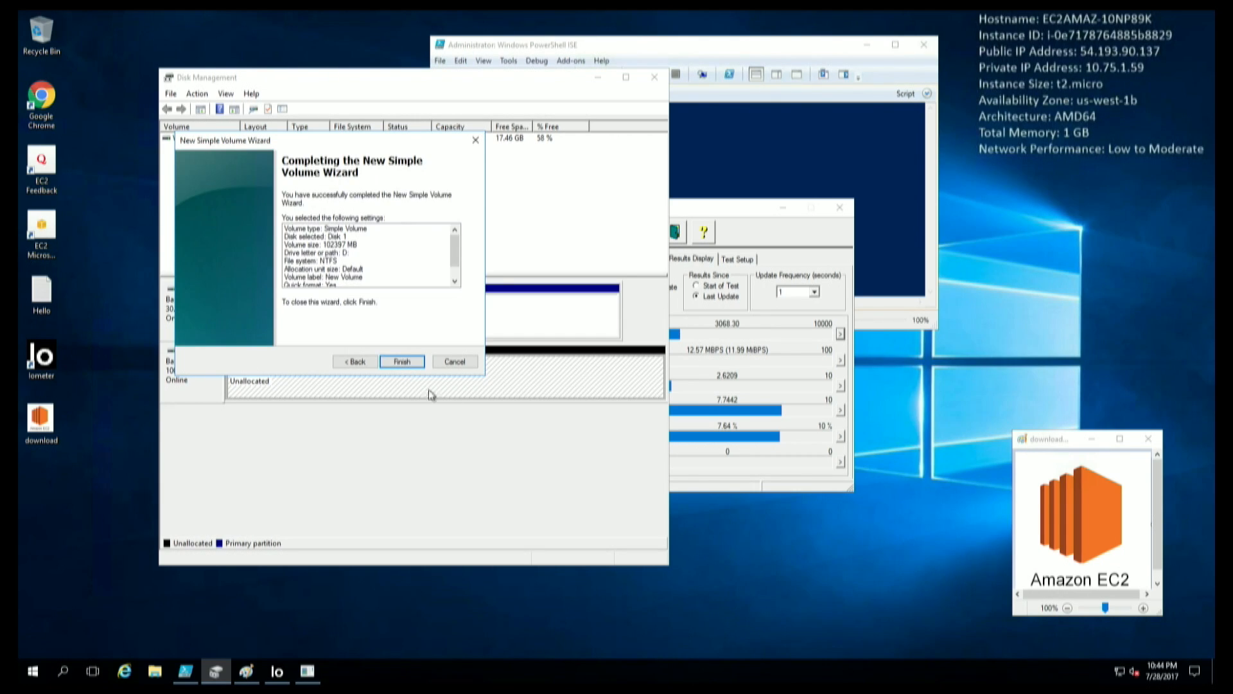
{"action": "left_click", "coordinate": [415, 371]}
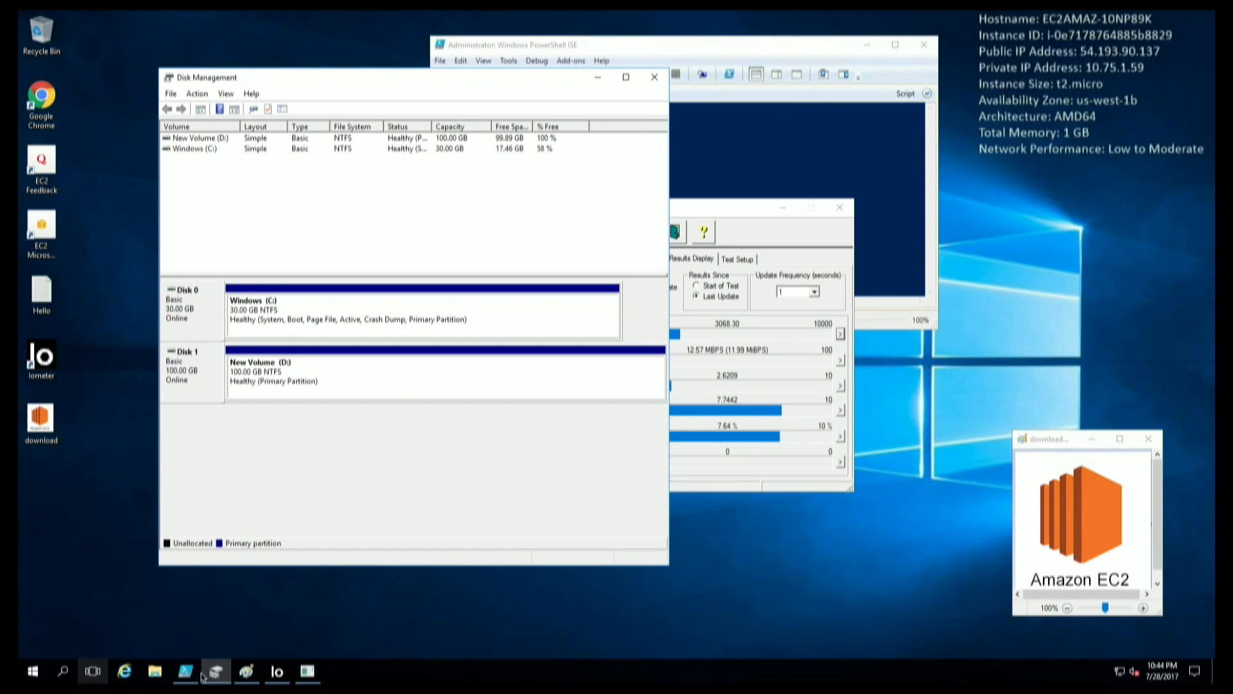
Copy the Hello file from the desktop onto New Volume (D:).
{"action": "left_click", "coordinate": [162, 673]}
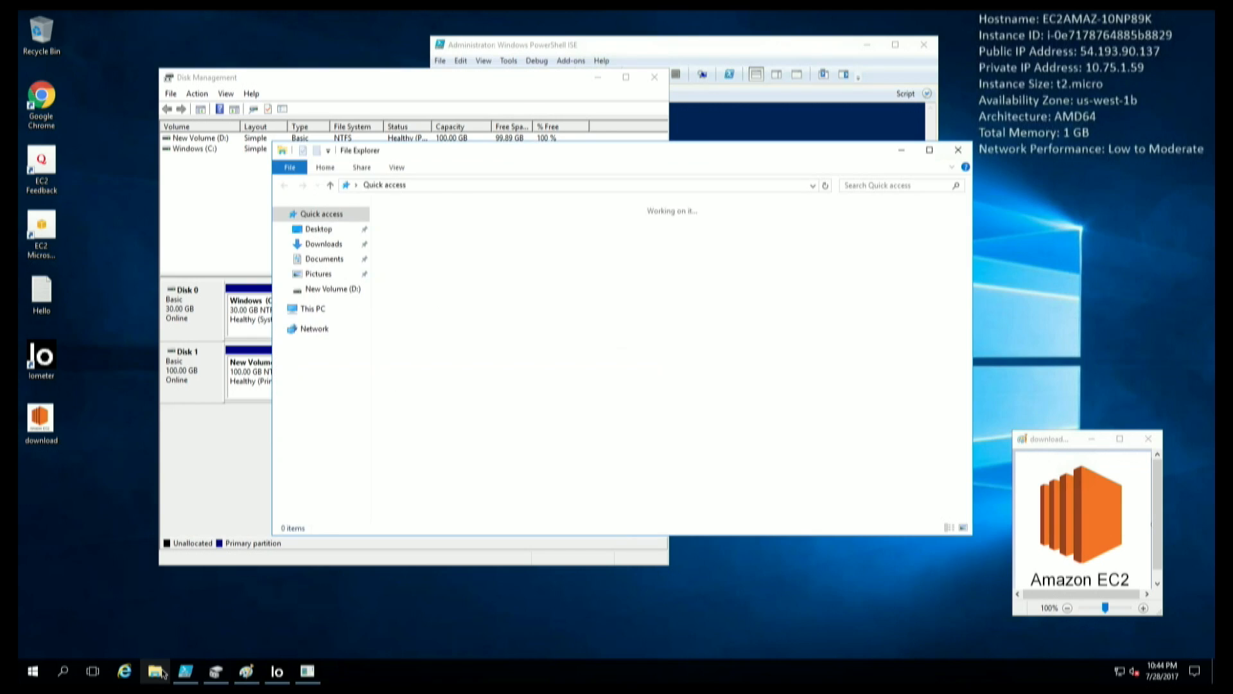
{"action": "left_click", "coordinate": [343, 291]}
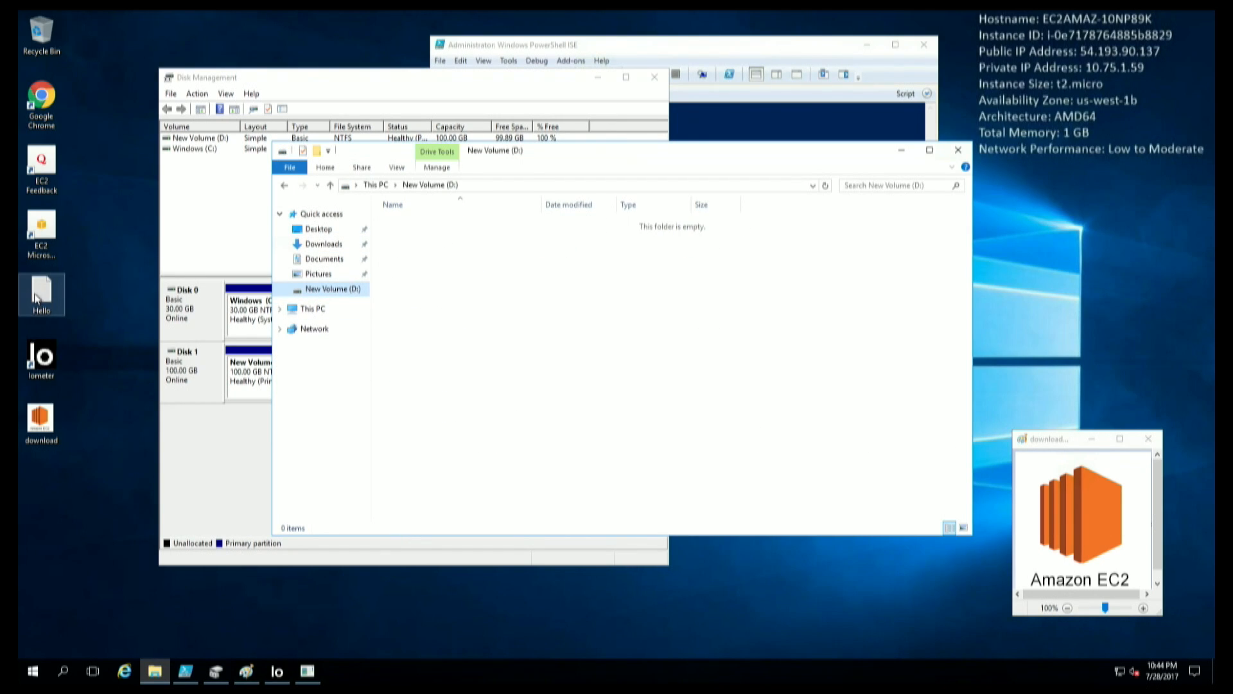
{"action": "left_click_drag", "start_coordinate": [37, 299], "coordinate": [443, 245]}
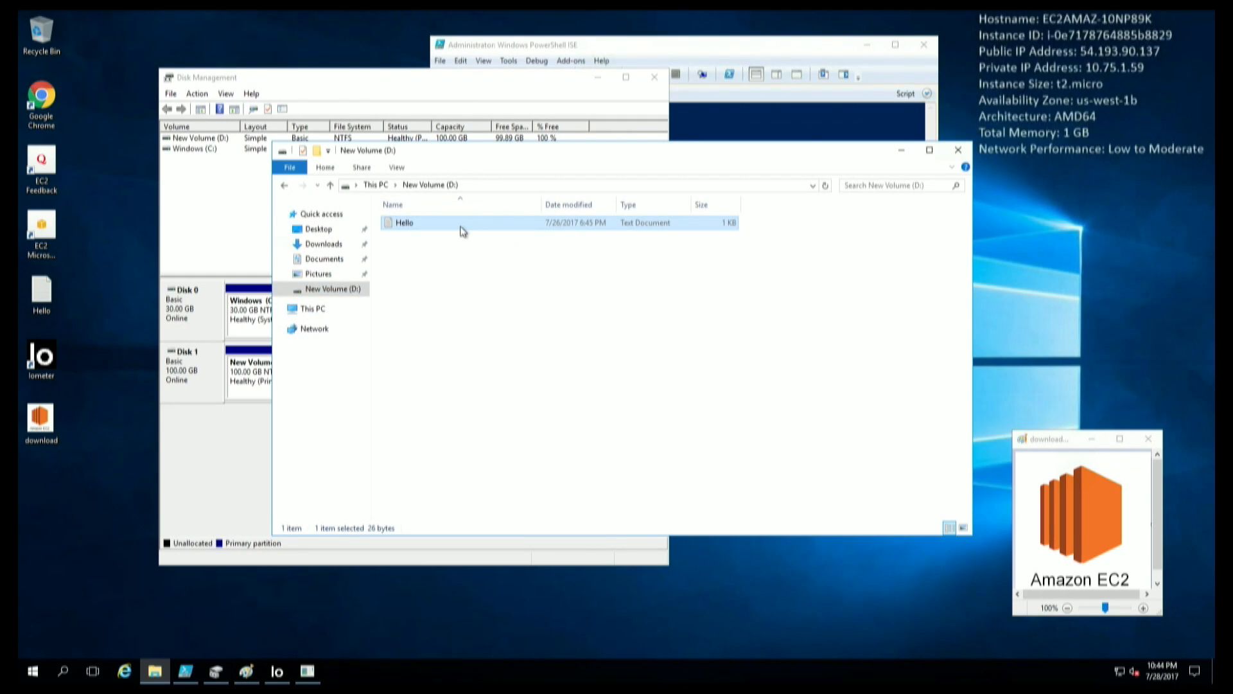
Check that Hello reads 'Hello from the other side!', then close Notepad and Explorer.
{"action": "double_click", "coordinate": [405, 222]}
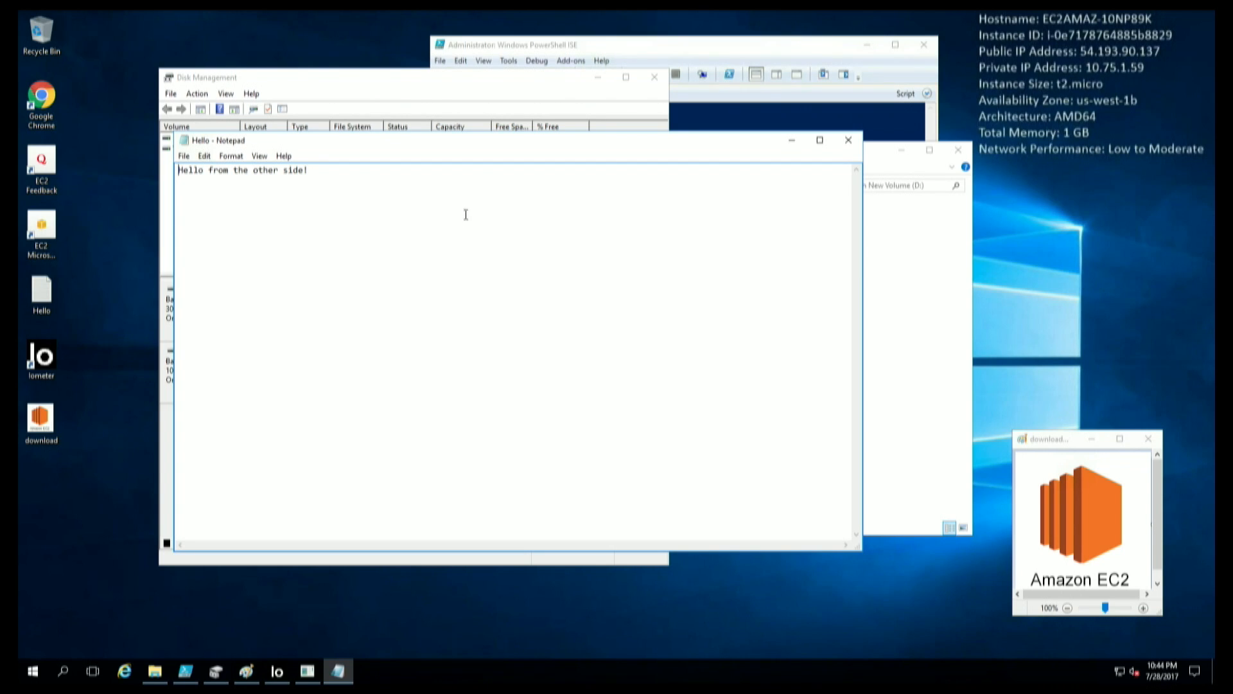
{"action": "left_click", "coordinate": [850, 142]}
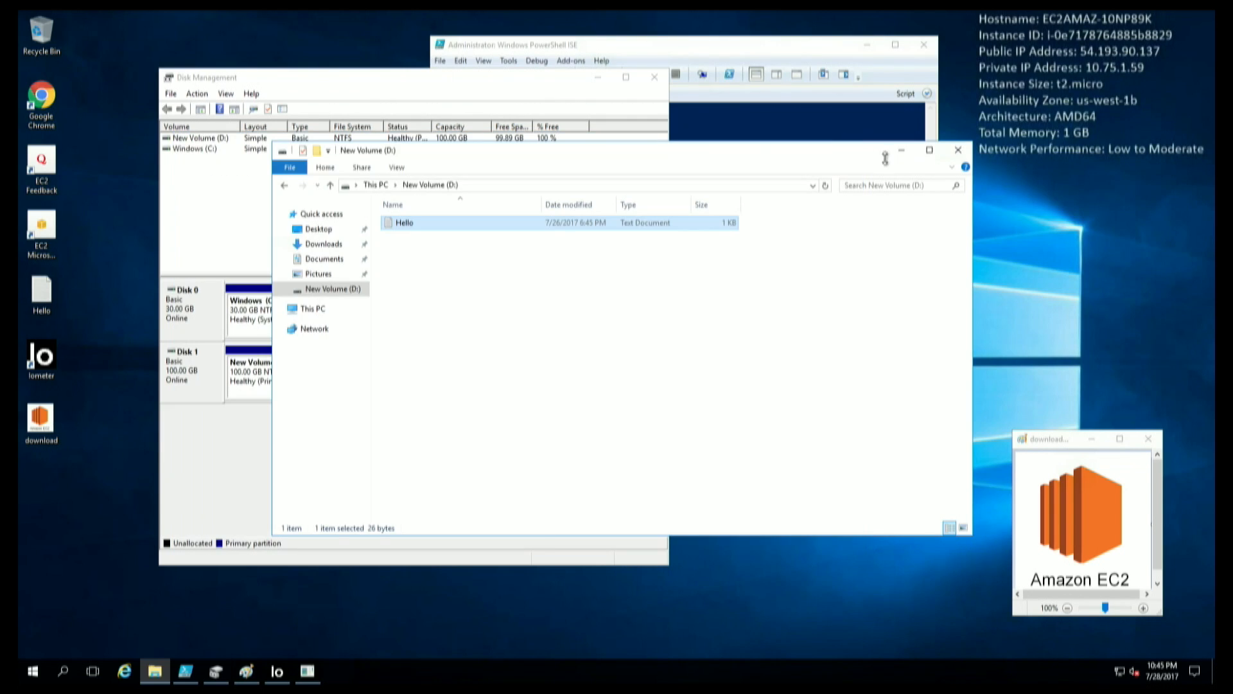
{"action": "left_click", "coordinate": [957, 151]}
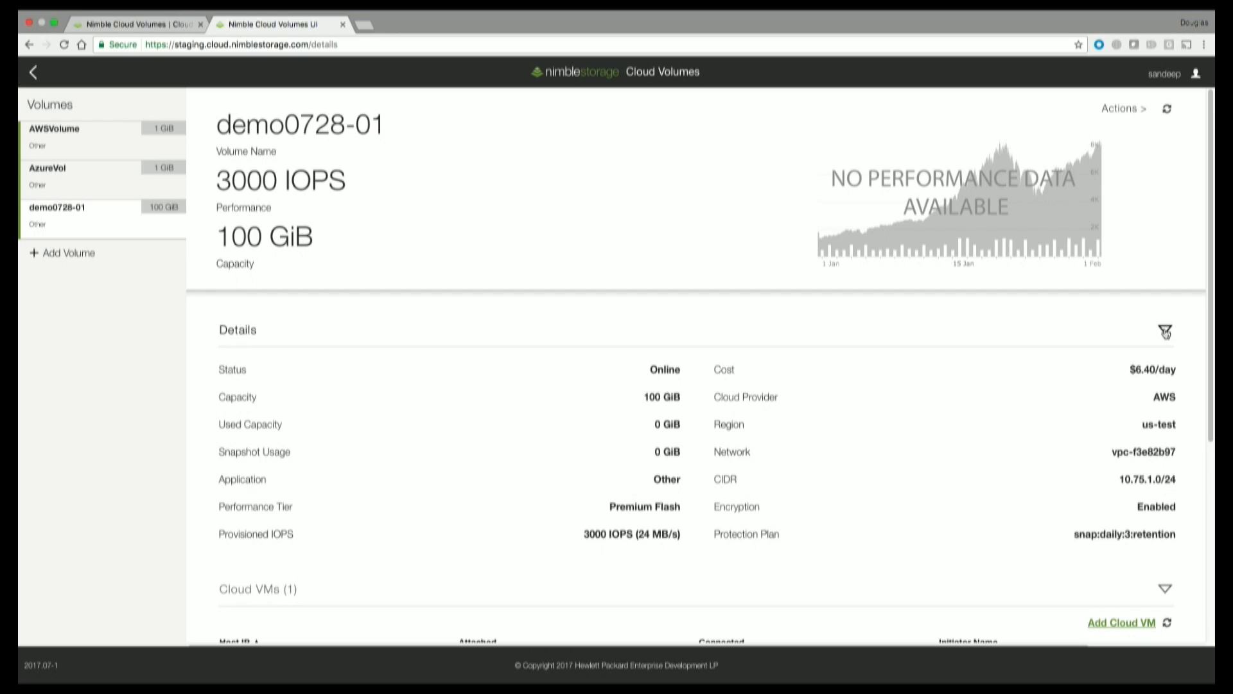
Take a manual snapshot of volume demo0728-01 named 'test'.
{"action": "left_click", "coordinate": [1165, 588]}
{"action": "scroll", "coordinate": [1213, 437], "scroll_direction": "down", "scroll_amount": 1}
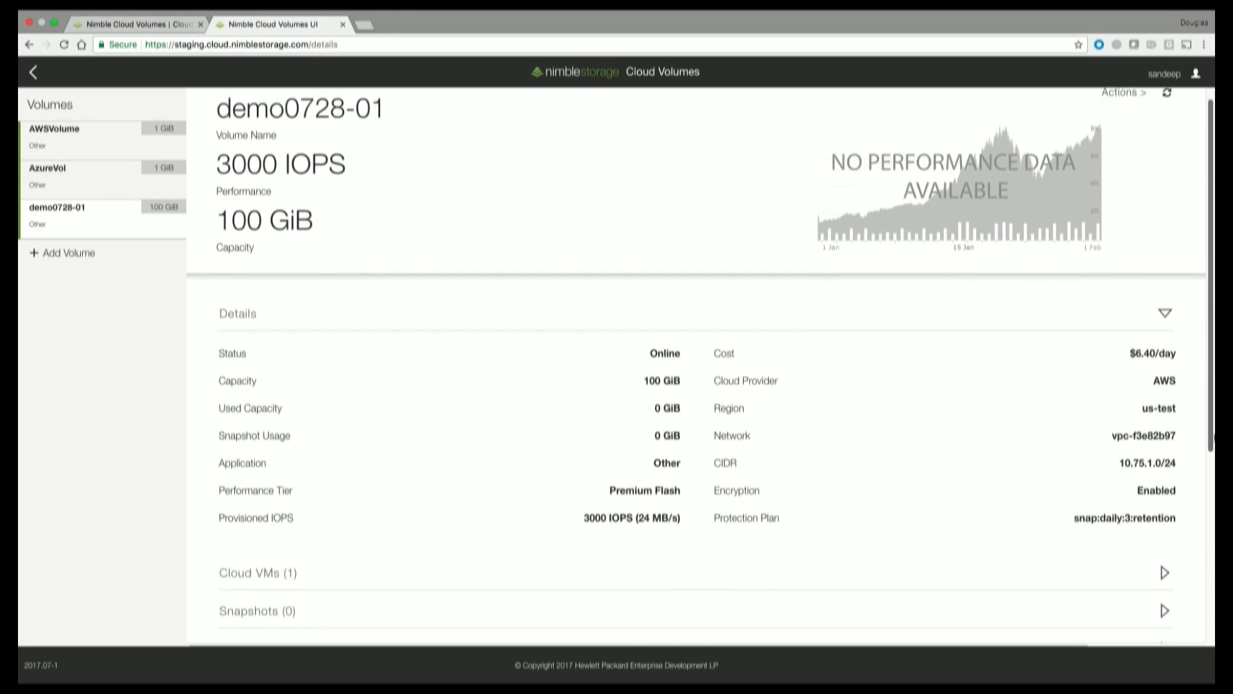
{"action": "scroll", "coordinate": [1212, 437], "scroll_direction": "down", "scroll_amount": 4}
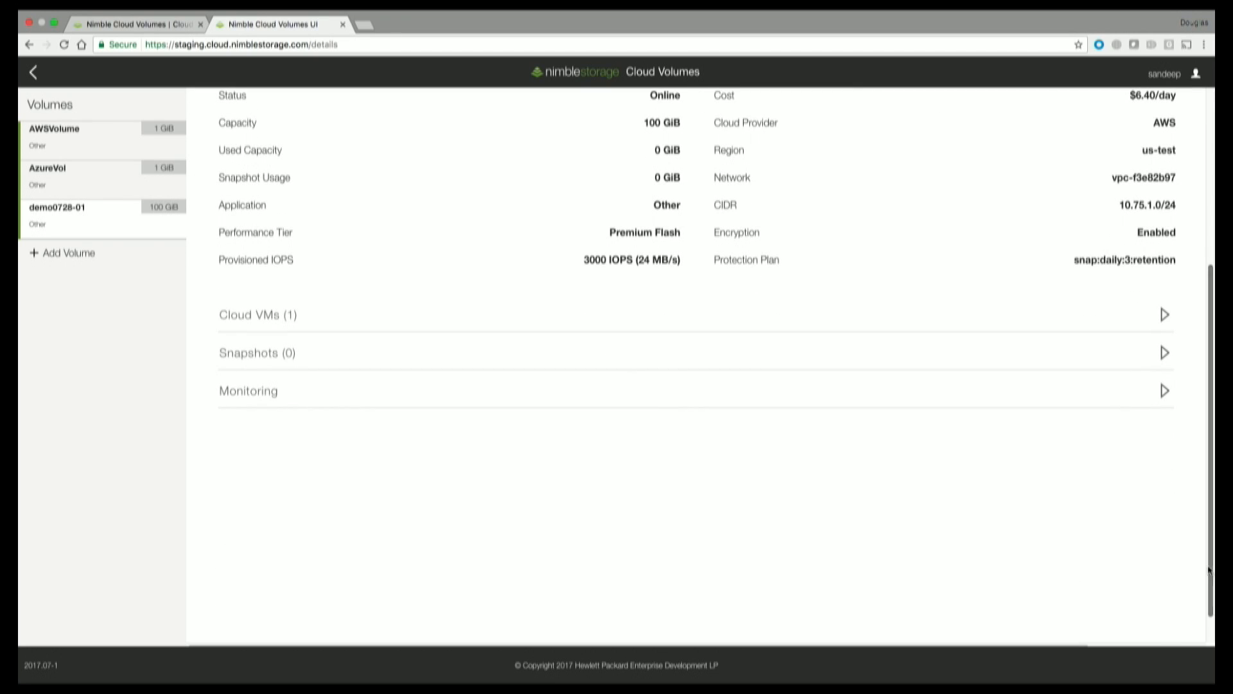
{"action": "mouse_move", "coordinate": [1199, 682]}
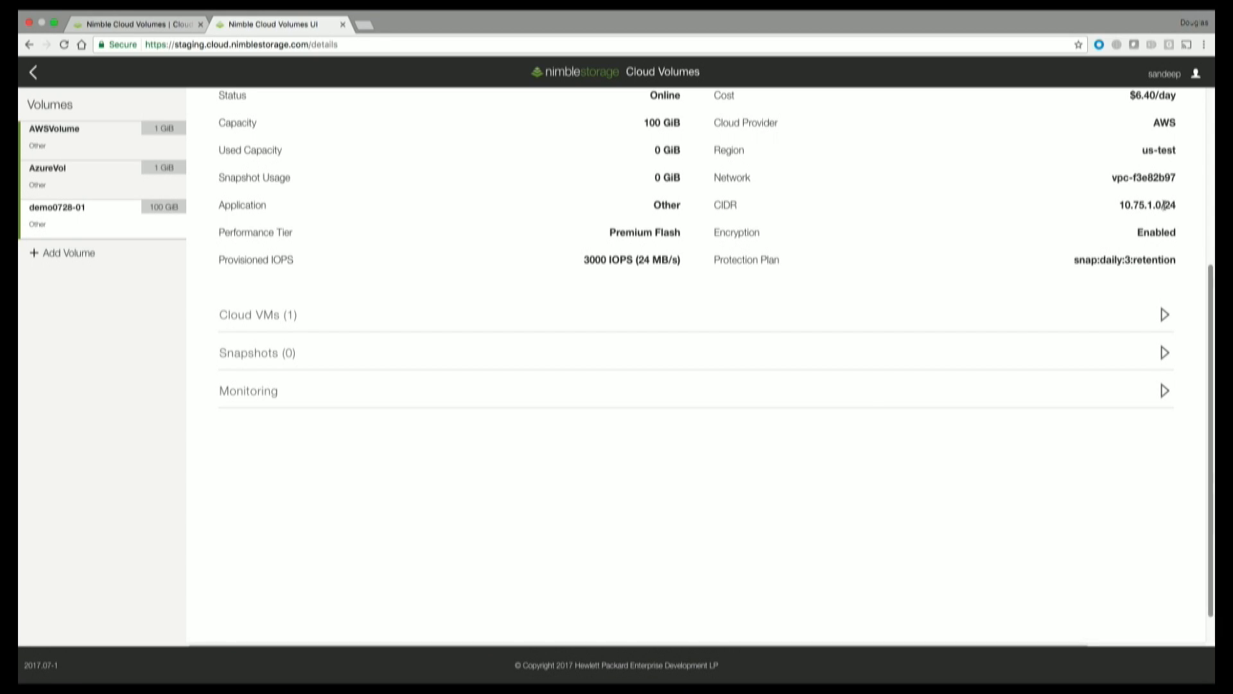
{"action": "left_click", "coordinate": [1165, 354]}
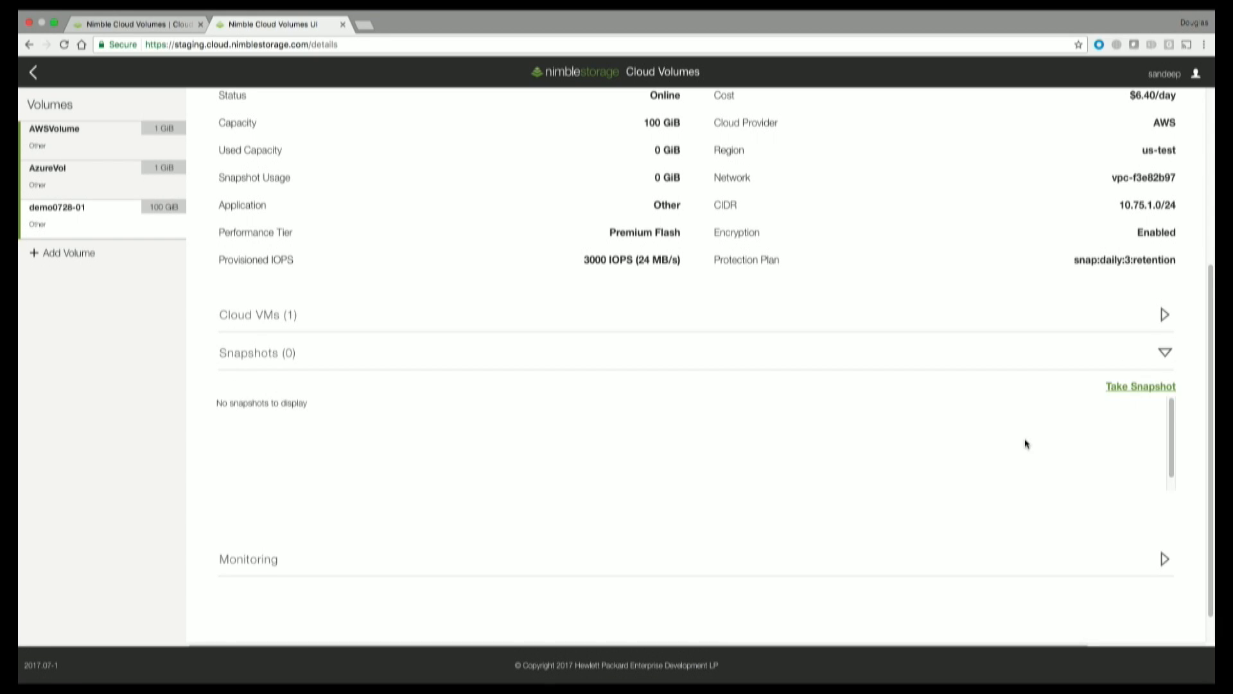
{"action": "left_click", "coordinate": [1114, 392]}
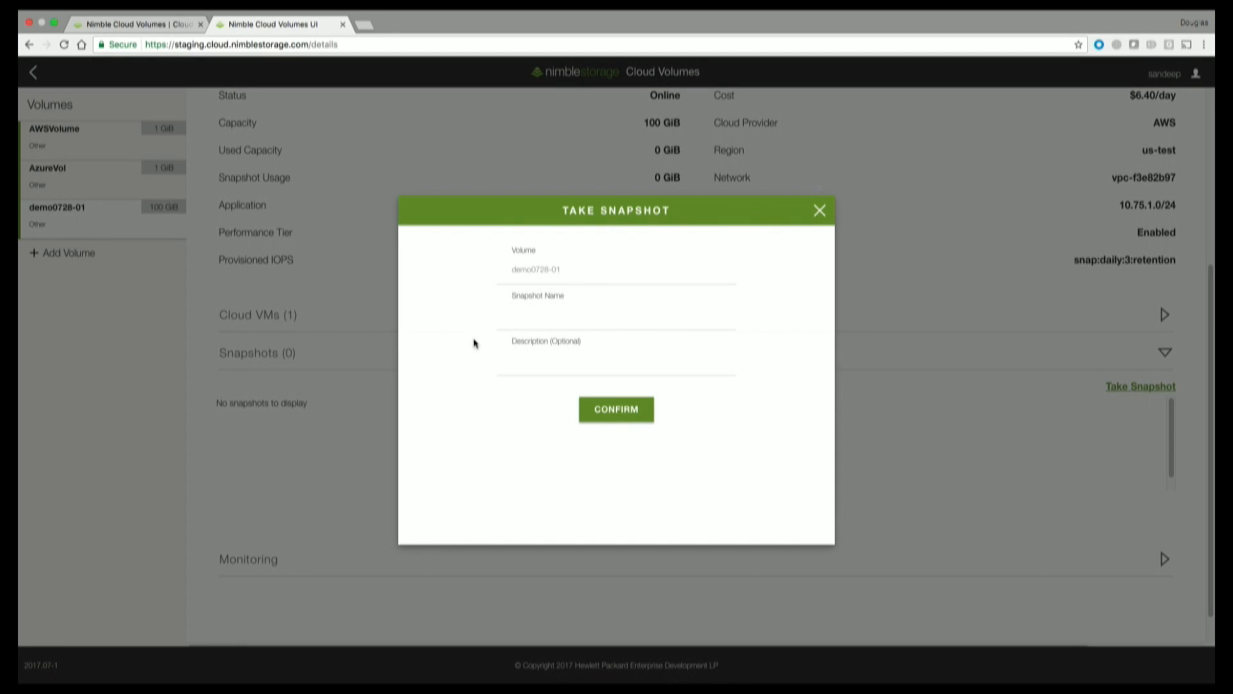
{"action": "left_click", "coordinate": [514, 317]}
{"action": "type", "text": "test"}
{"action": "left_click", "coordinate": [604, 420]}
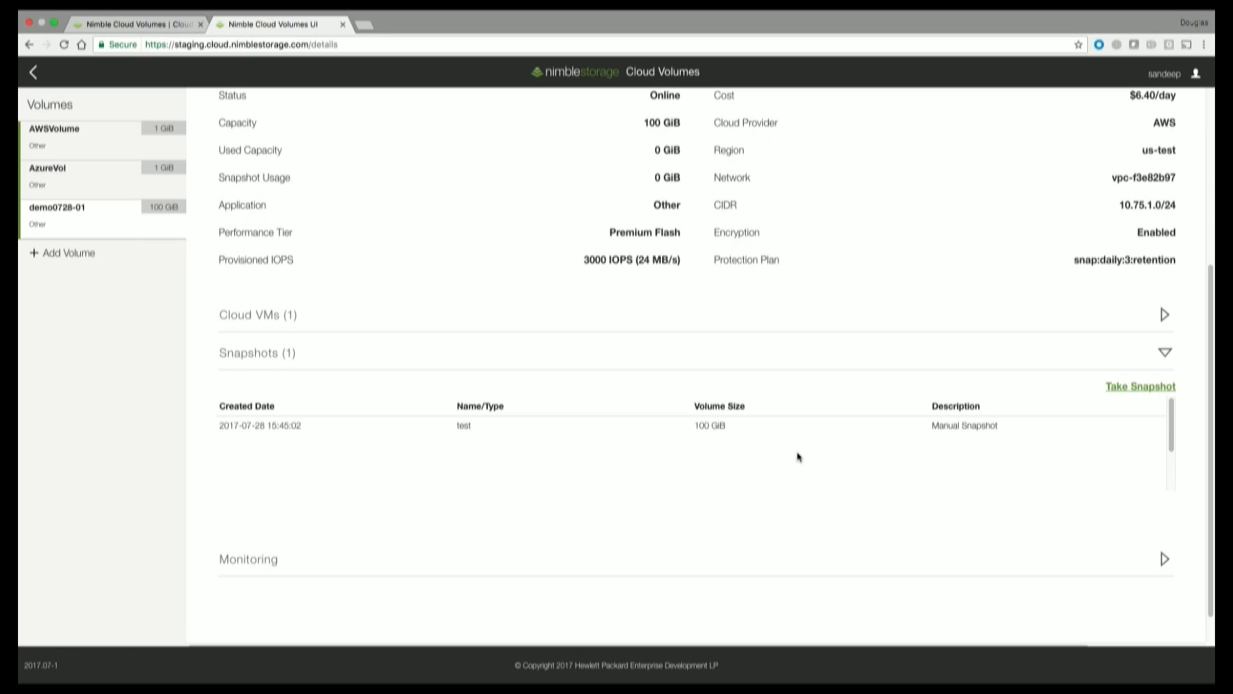
Clone the test snapshot to Microsoft Azure (westus) on the cfd-july2017 network as demo0728-01-clone.
{"action": "left_click", "coordinate": [675, 432]}
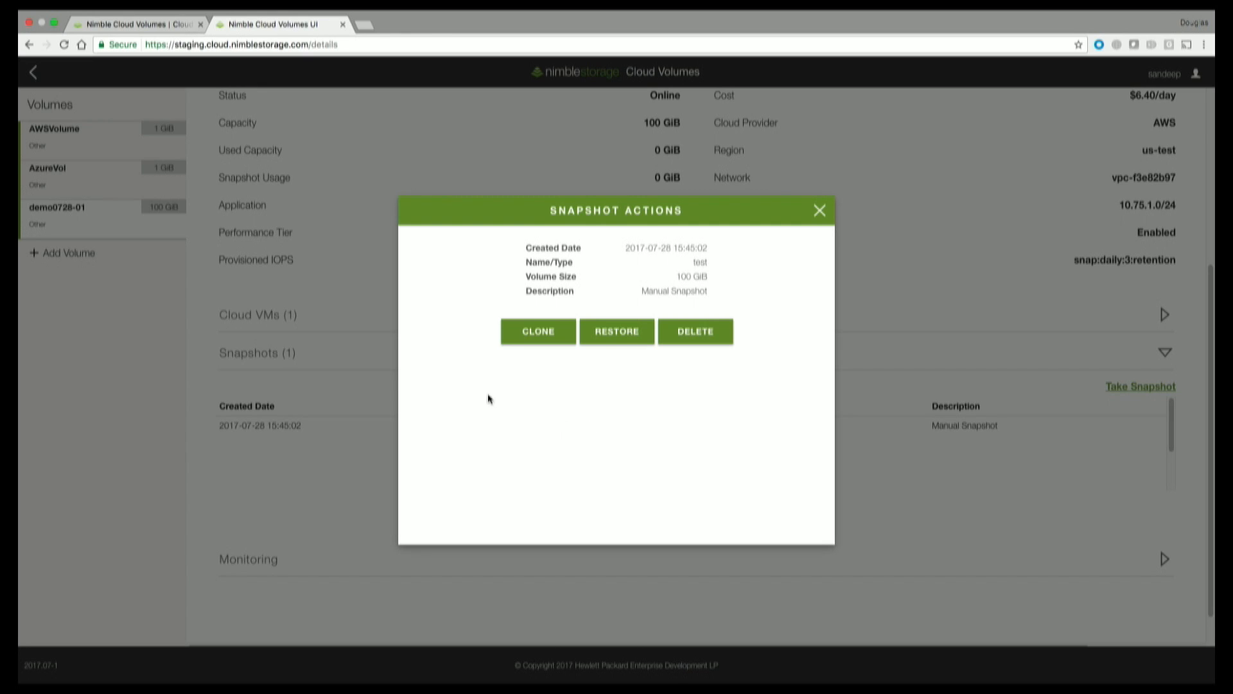
{"action": "left_click", "coordinate": [540, 332]}
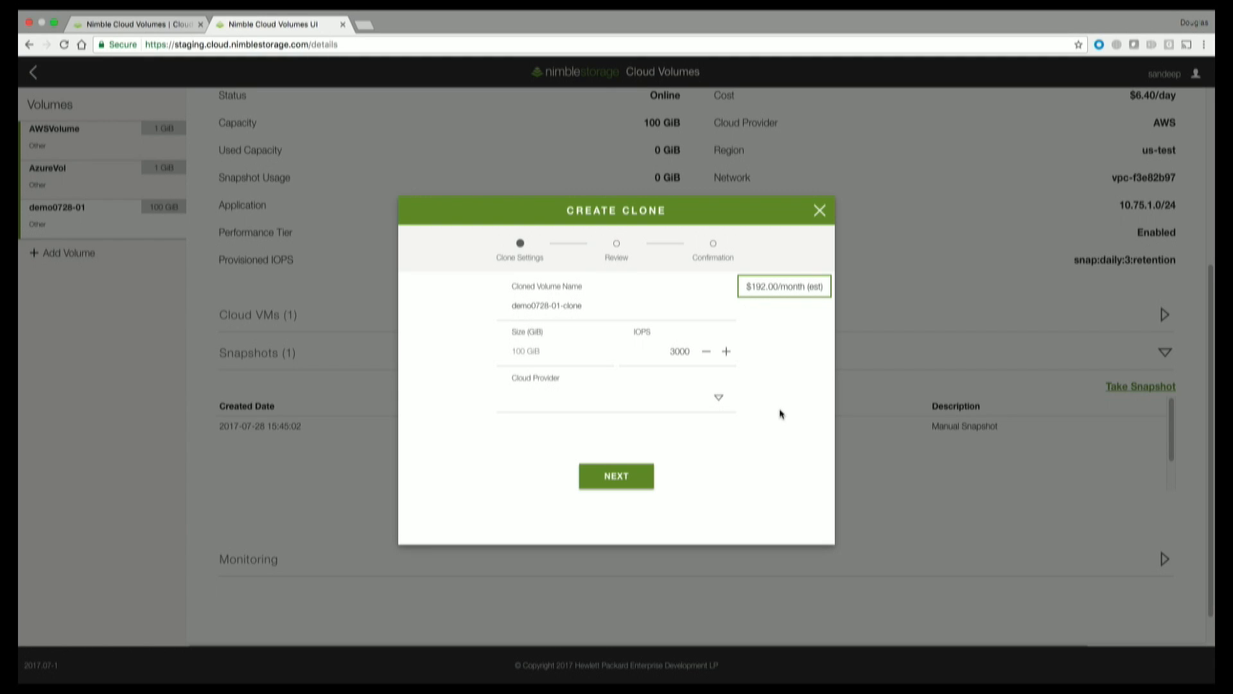
{"action": "left_click", "coordinate": [719, 398]}
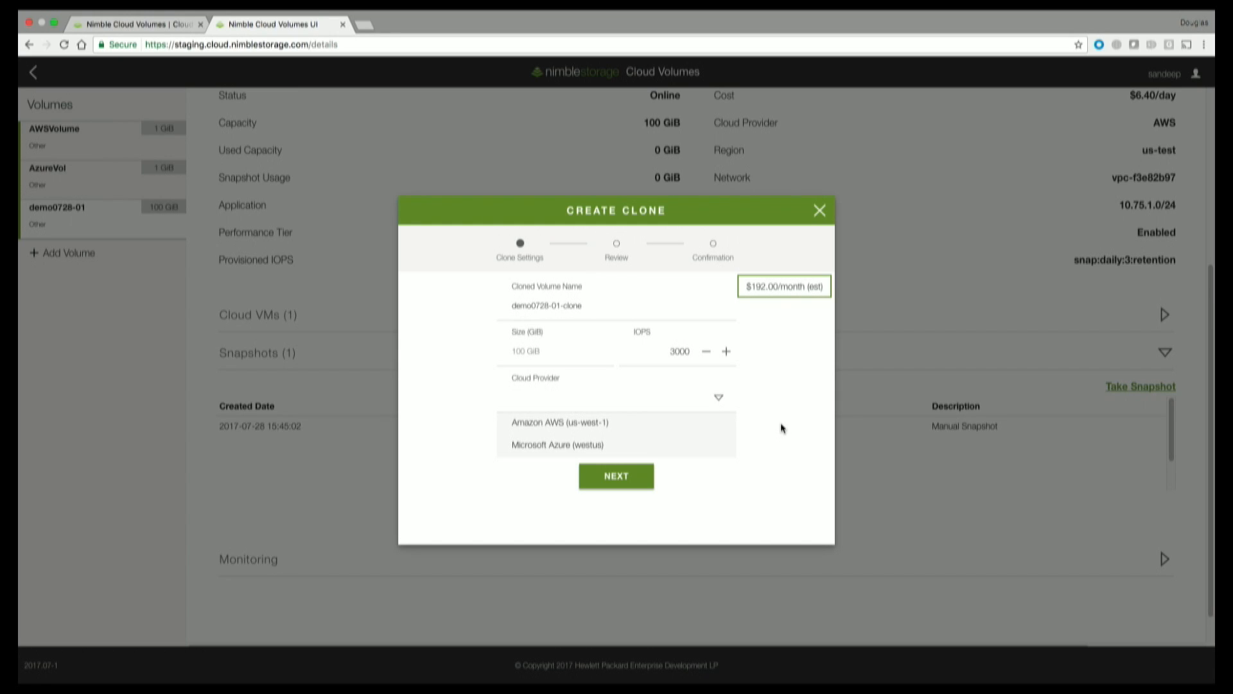
{"action": "left_click", "coordinate": [661, 455]}
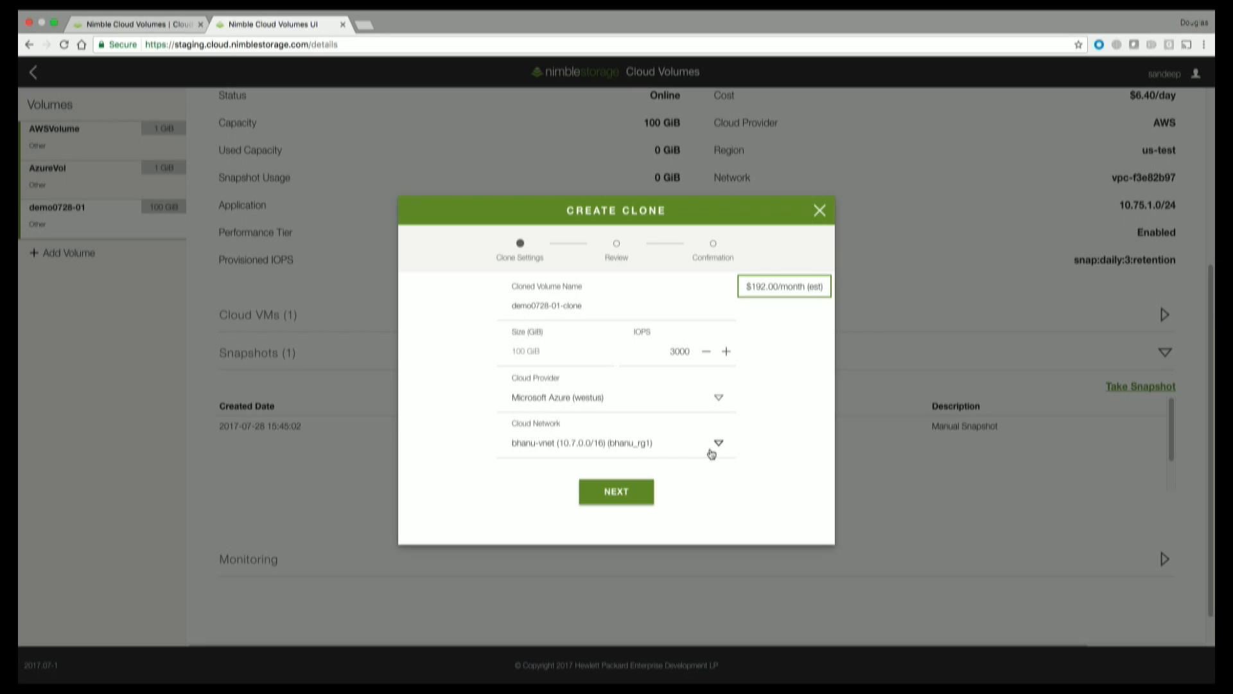
{"action": "left_click", "coordinate": [719, 443]}
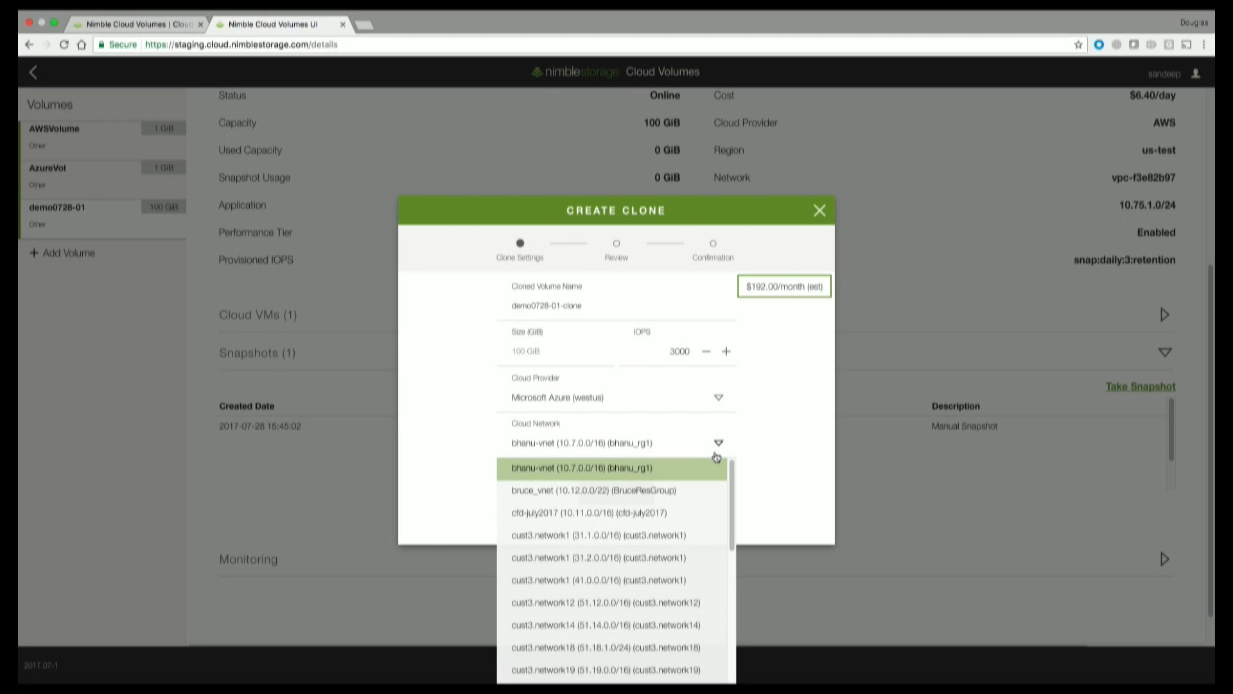
{"action": "left_click", "coordinate": [678, 513]}
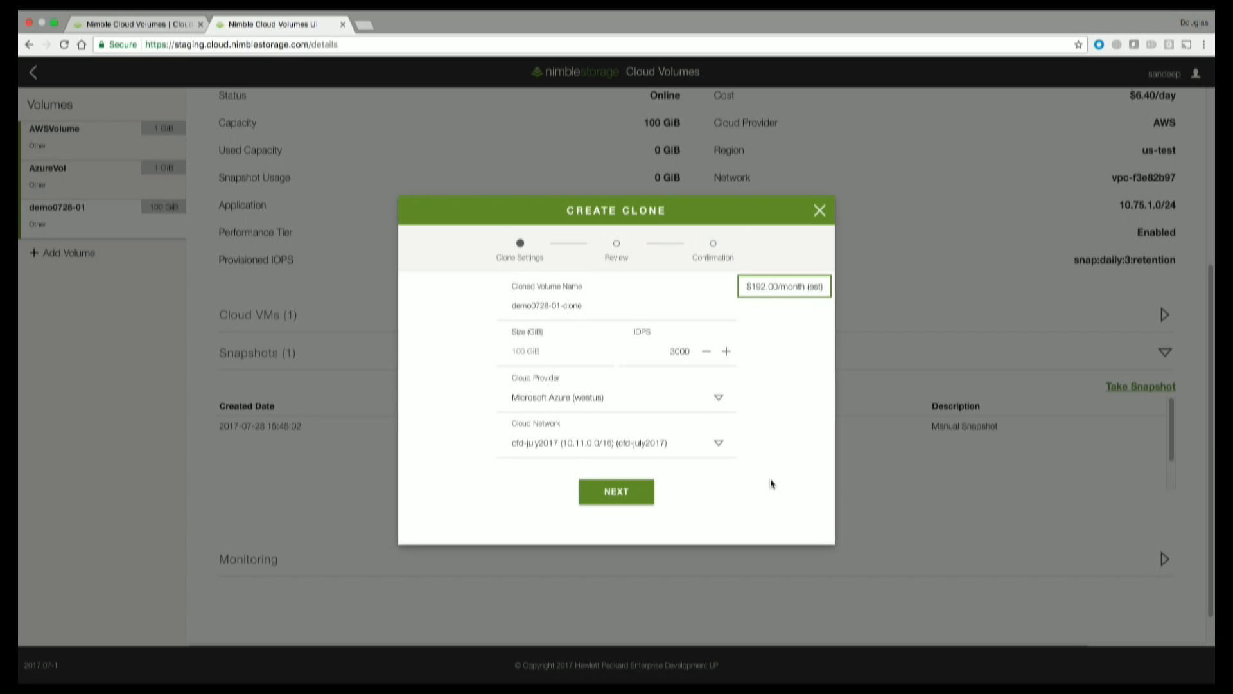
{"action": "left_click", "coordinate": [635, 504]}
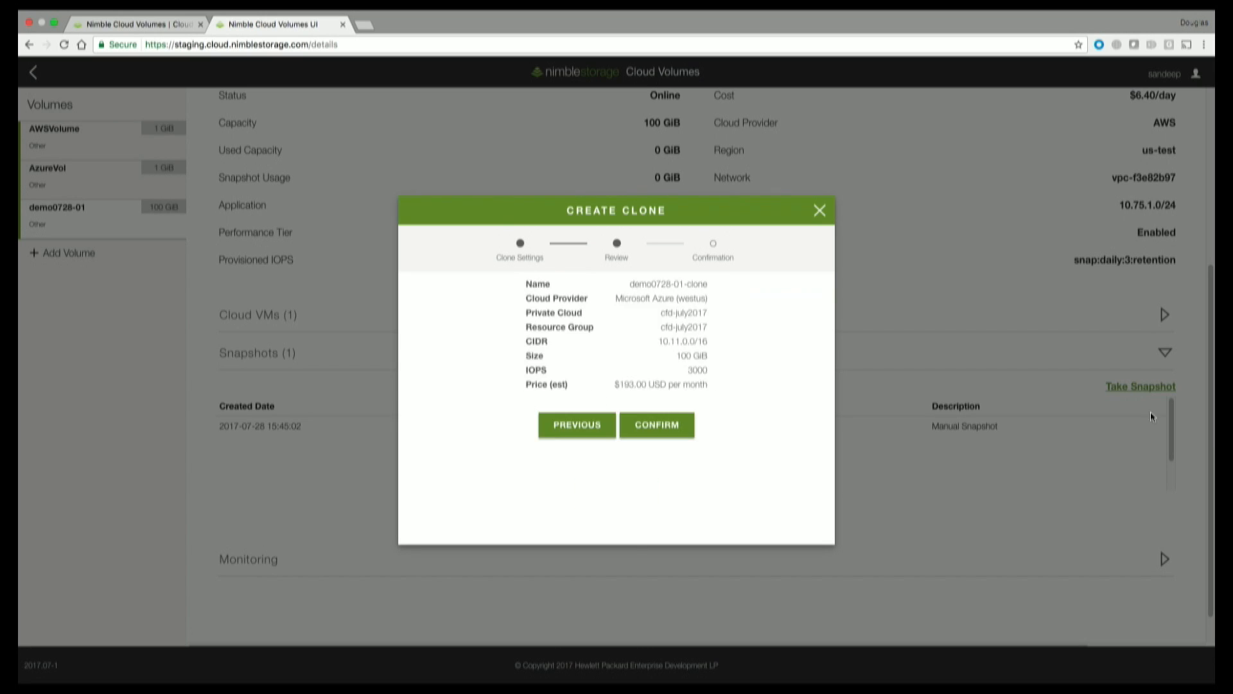
{"action": "left_click", "coordinate": [661, 425]}
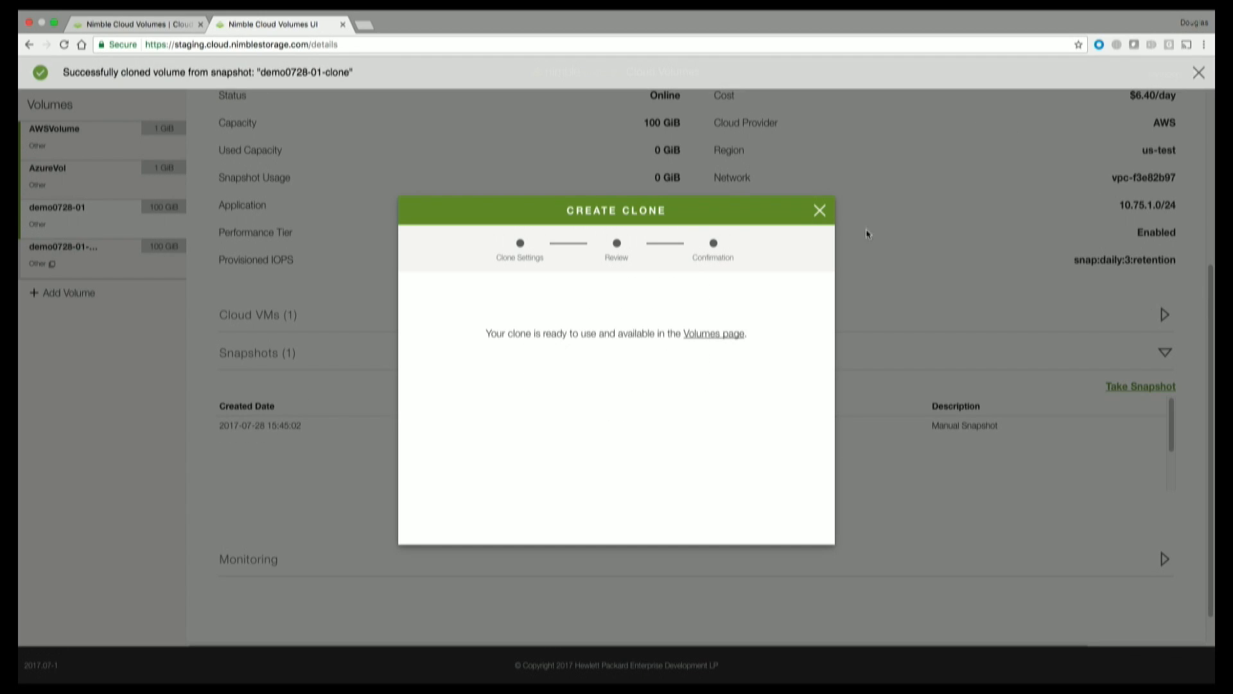
Attach demo0728-01-clone to cloud VM cfddemo-vm1 (10.11.0.4).
{"action": "left_click", "coordinate": [819, 215]}
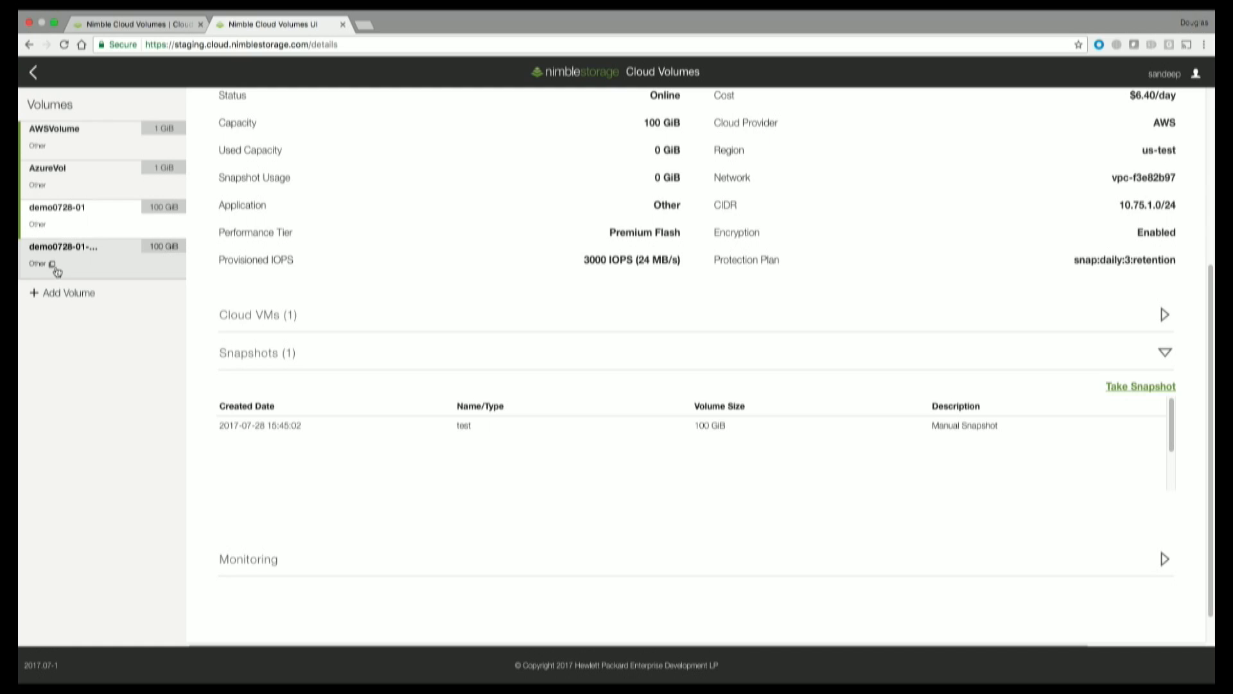
{"action": "left_click", "coordinate": [96, 267]}
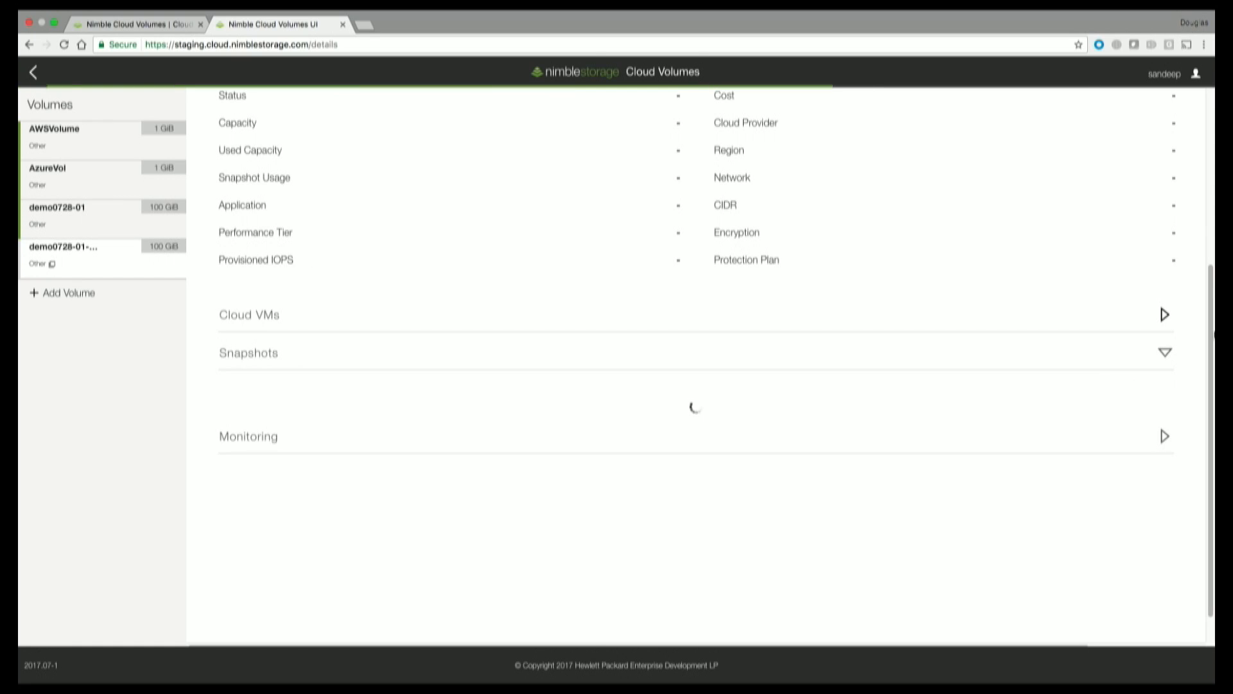
{"action": "left_click", "coordinate": [1165, 353]}
{"action": "left_click", "coordinate": [1165, 317]}
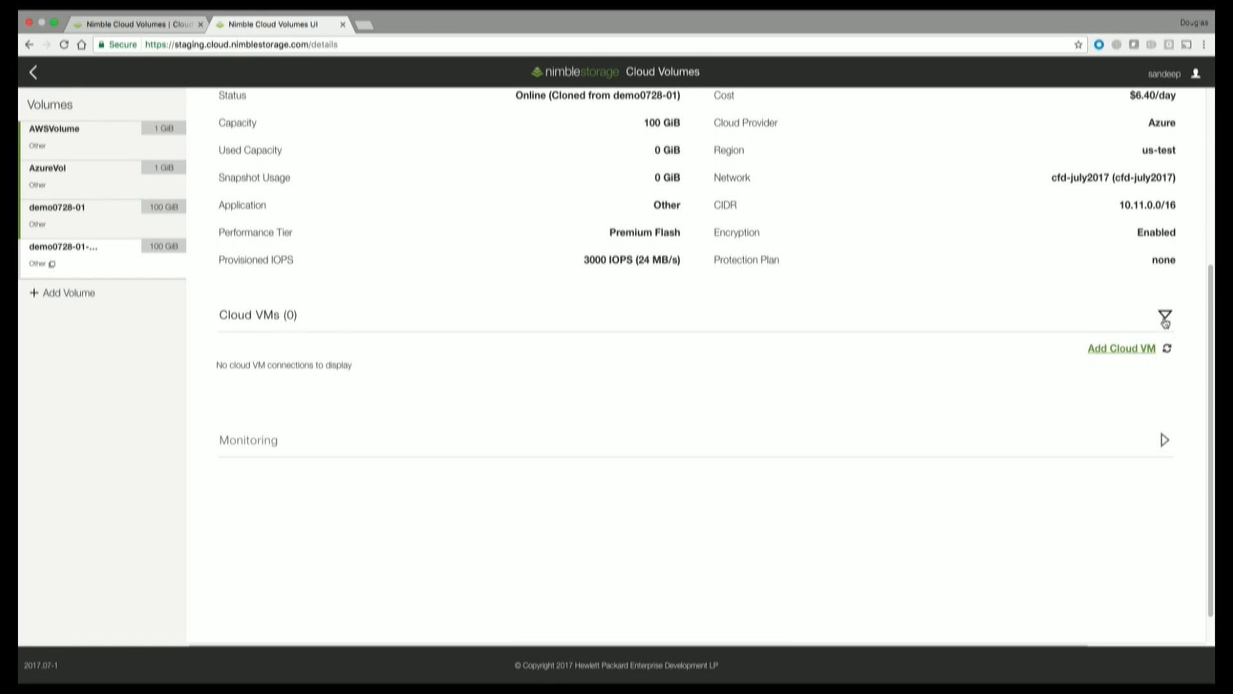
{"action": "left_click", "coordinate": [1134, 349]}
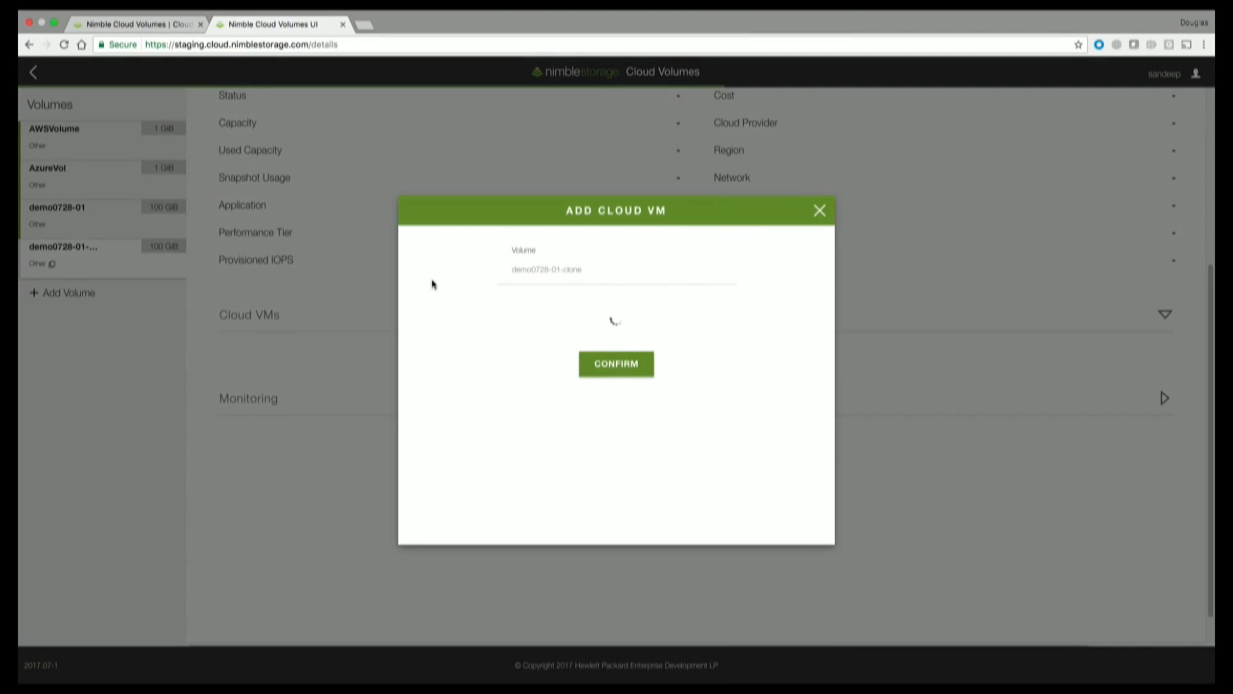
{"action": "left_click", "coordinate": [719, 315]}
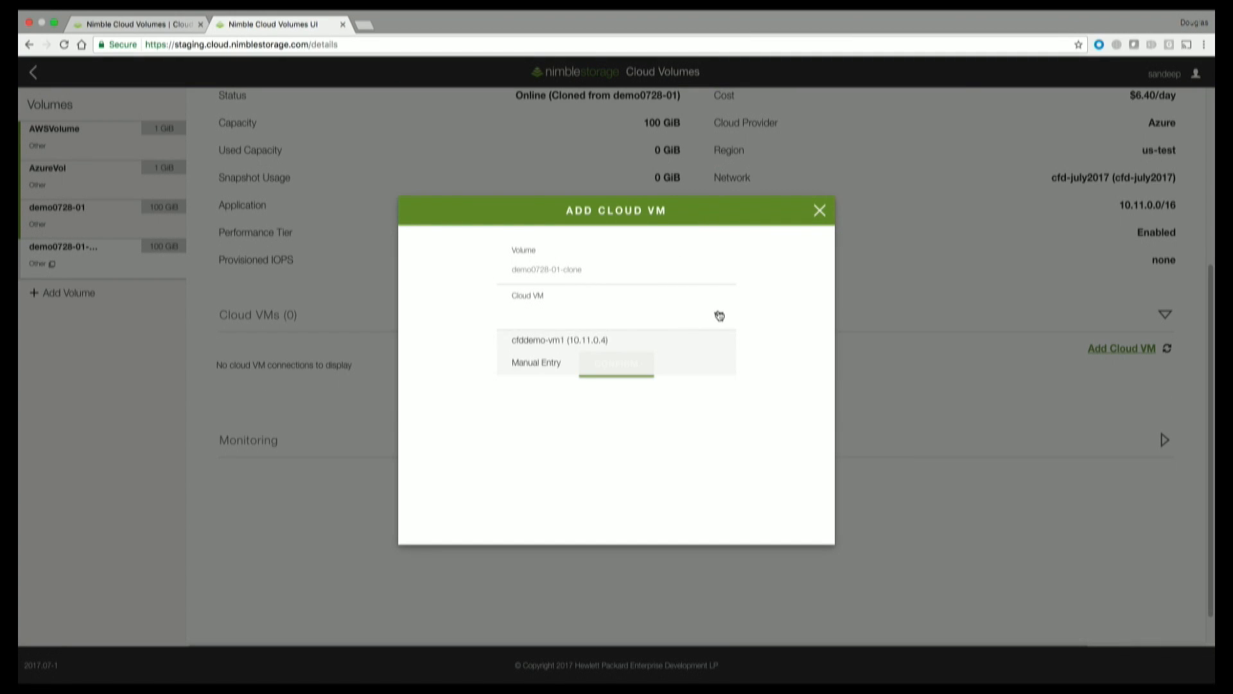
{"action": "left_click", "coordinate": [535, 347]}
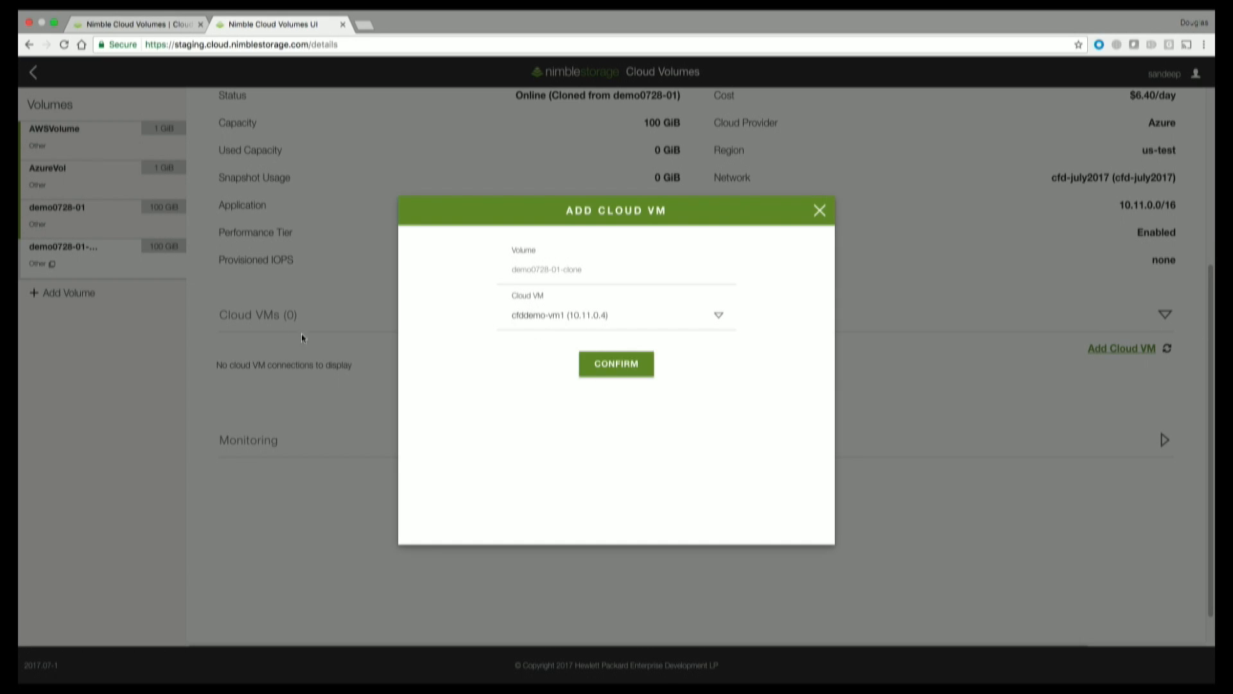
{"action": "left_click", "coordinate": [607, 365]}
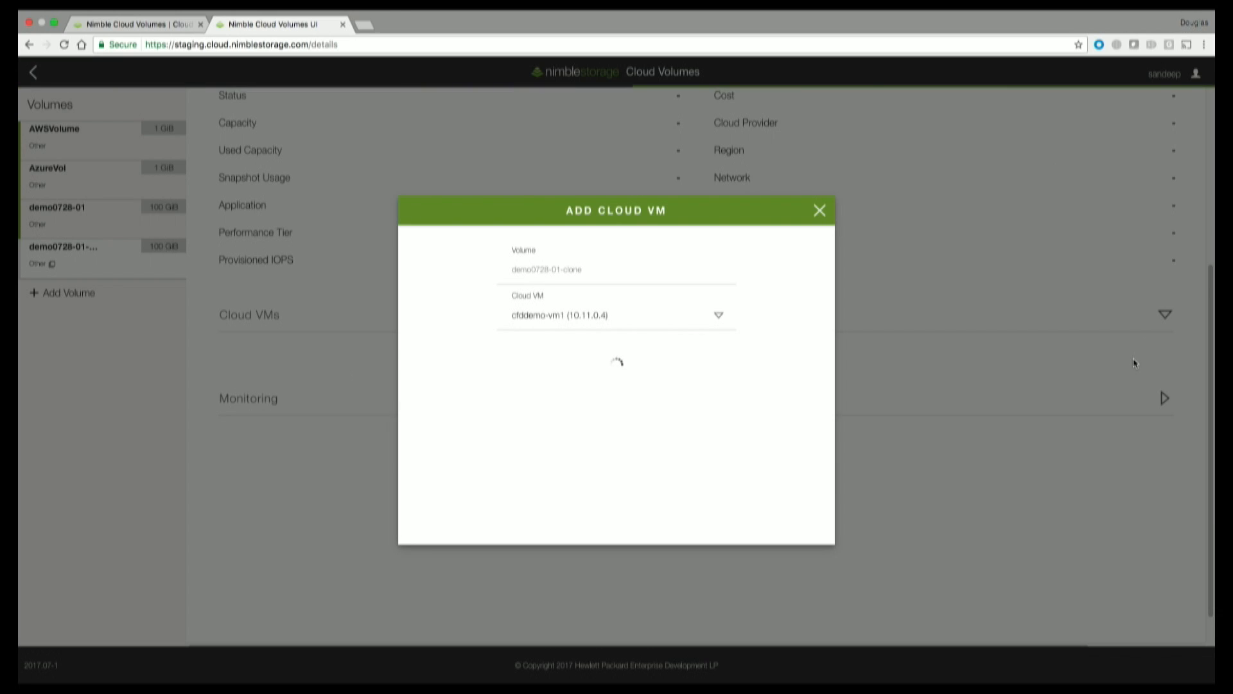
Copy the clone's Windows connect command.
{"action": "left_click", "coordinate": [567, 411]}
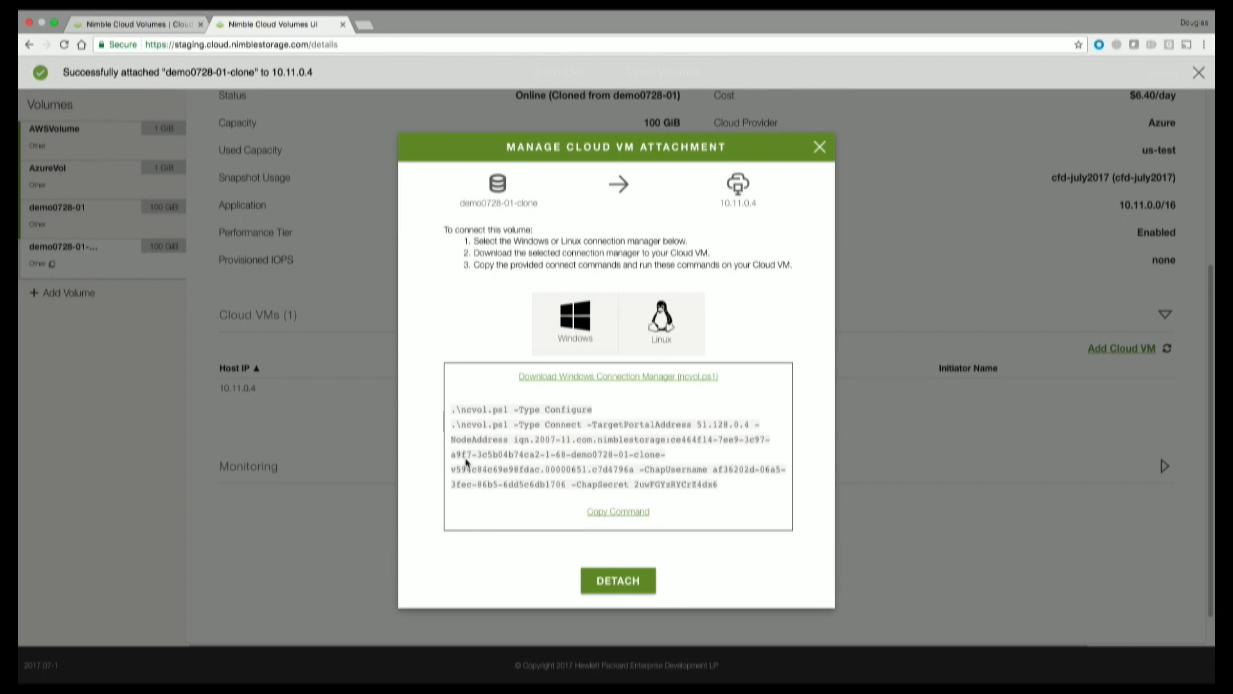
{"action": "left_click_drag", "start_coordinate": [454, 425], "coordinate": [654, 497]}
{"action": "left_click", "coordinate": [705, 495]}
{"action": "left_click_drag", "start_coordinate": [451, 426], "coordinate": [747, 481]}
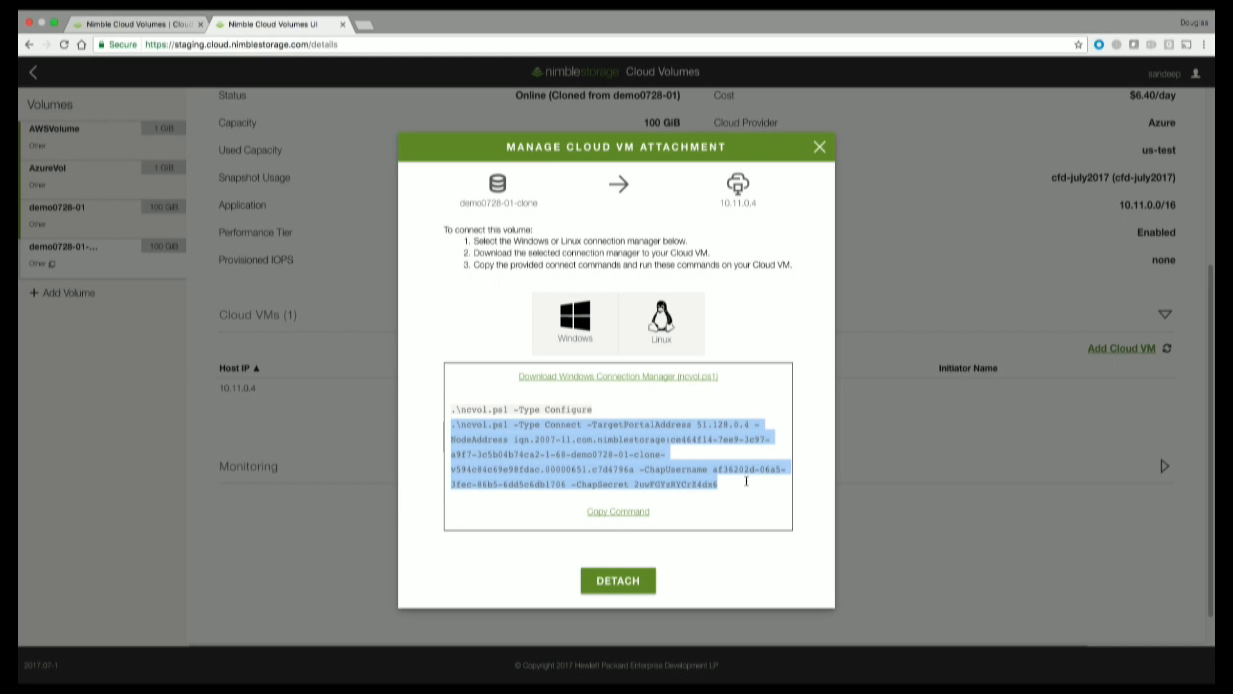
{"action": "right_click", "coordinate": [597, 479]}
{"action": "left_click", "coordinate": [632, 499]}
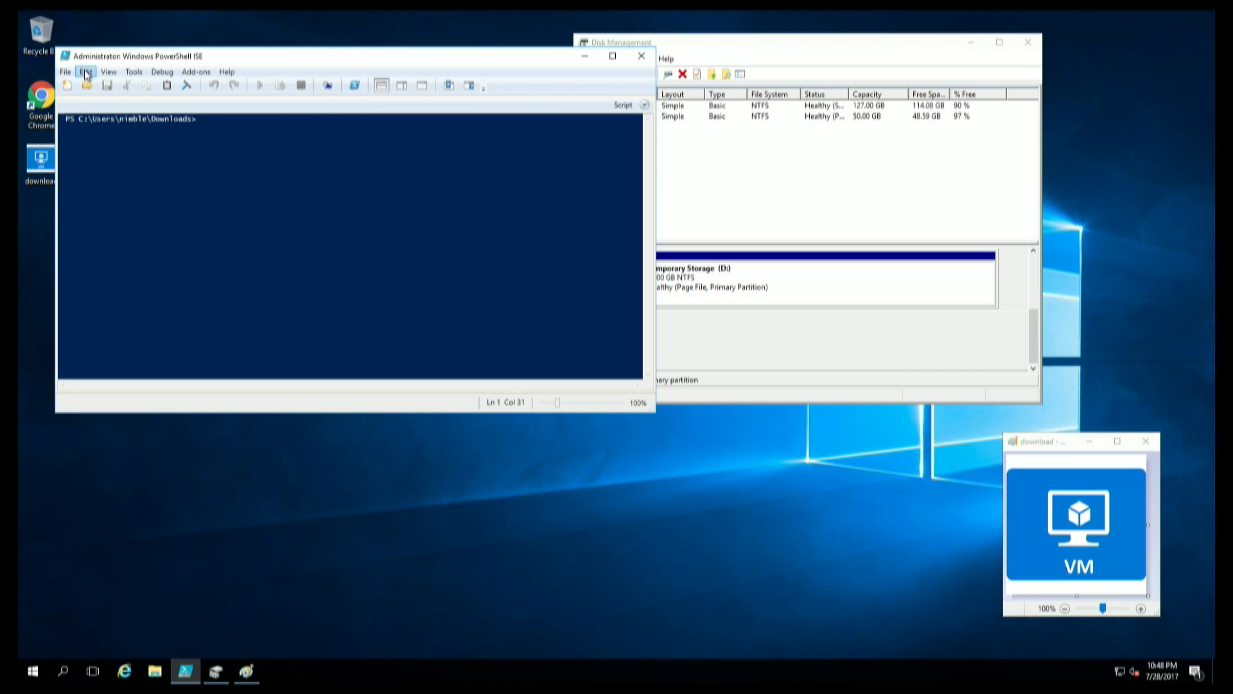
Paste the ncvol.ps1 connect command into PowerShell ISE and run it, opening four iSCSI sessions.
{"action": "mouse_move", "coordinate": [1033, 335]}
{"action": "left_mouse_down"}
{"action": "mouse_move", "coordinate": [1033, 297]}
{"action": "mouse_move", "coordinate": [1034, 328]}
{"action": "left_mouse_up"}
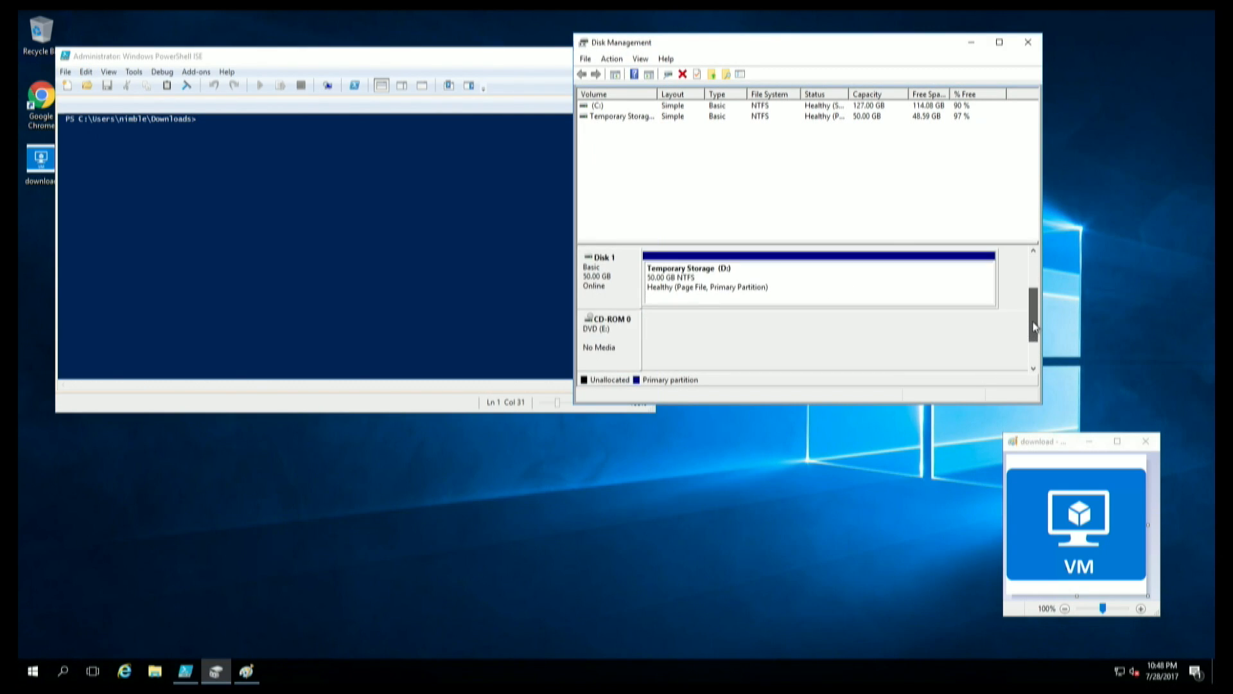
{"action": "left_click", "coordinate": [272, 58]}
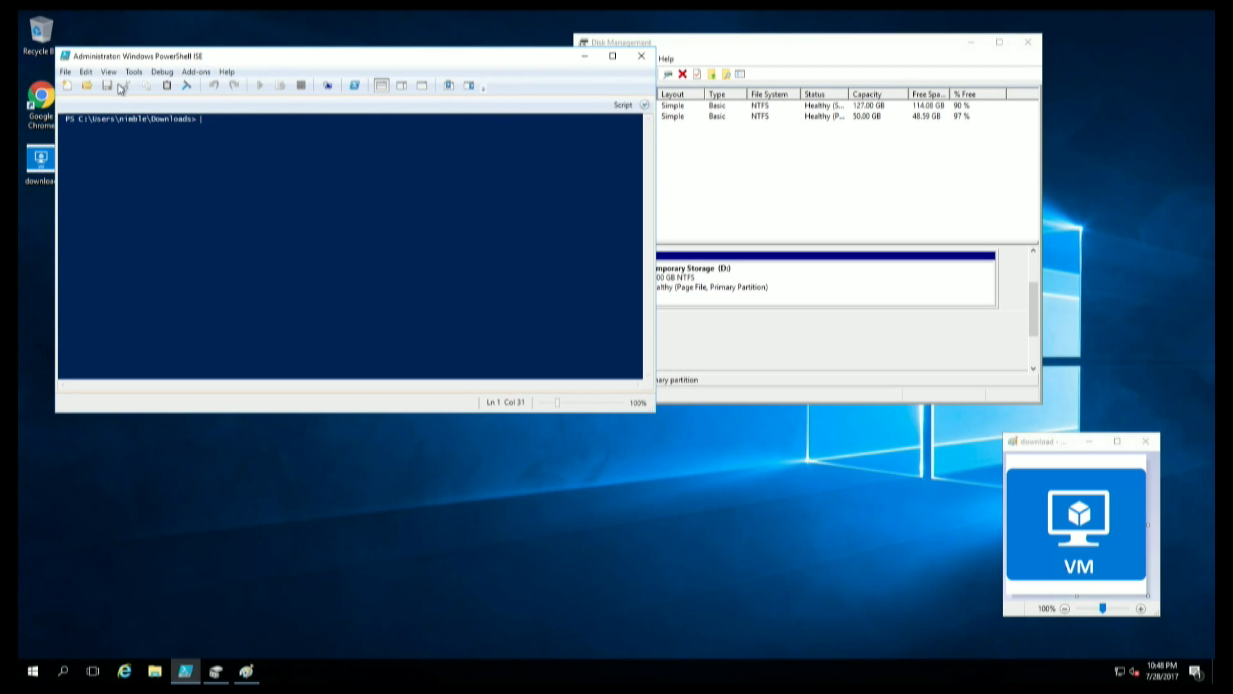
{"action": "left_click", "coordinate": [86, 71]}
{"action": "left_click", "coordinate": [112, 145]}
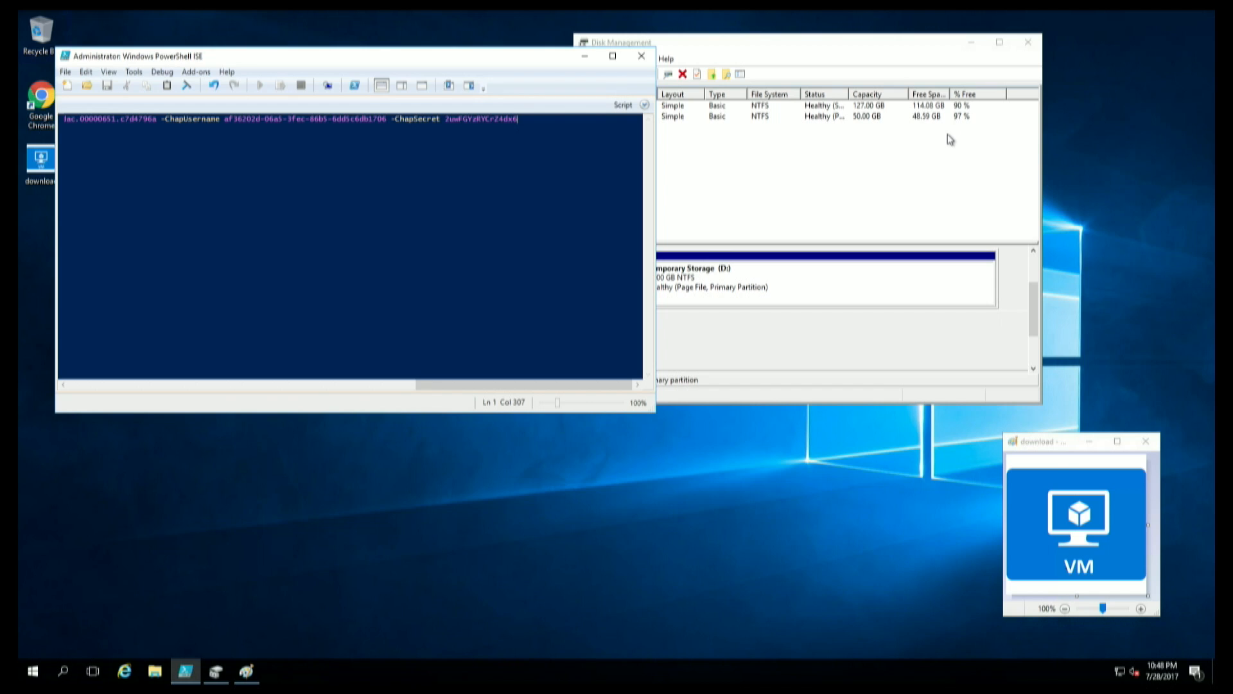
{"action": "key", "text": "Return"}
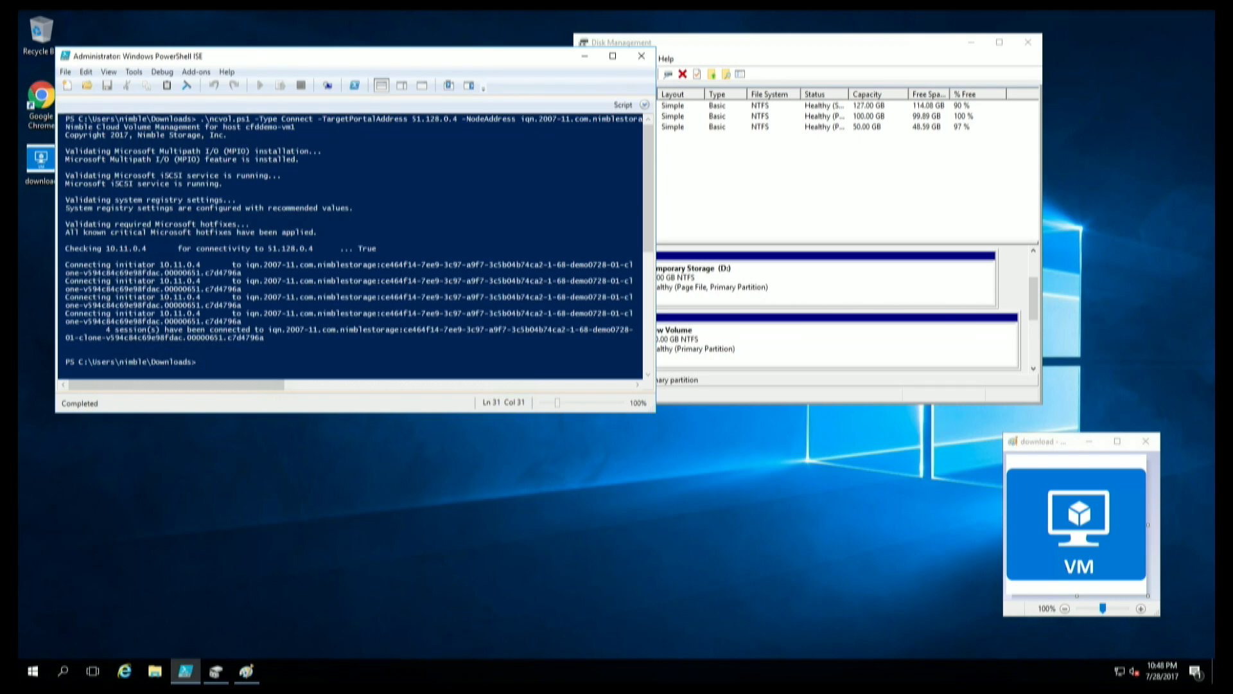
Confirm in Disk Management that the 100 GB New Volume (F:) has appeared.
{"action": "left_click", "coordinate": [870, 48]}
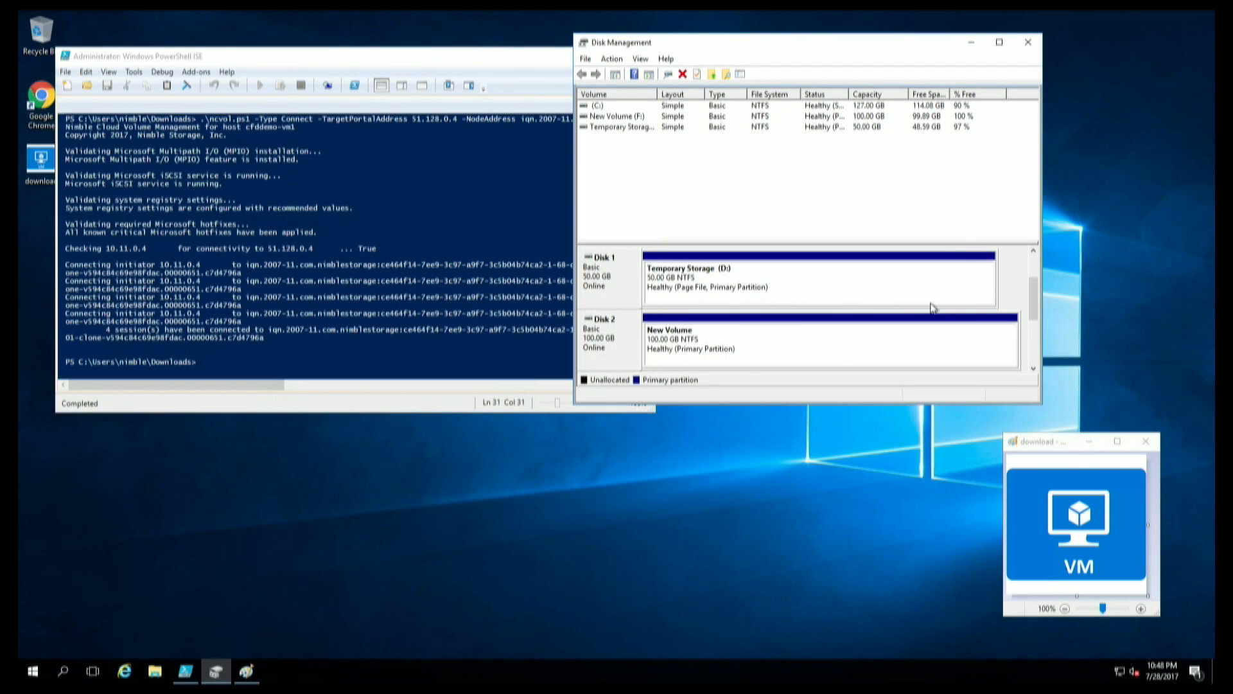
{"action": "scroll", "coordinate": [701, 330], "scroll_direction": "down", "scroll_amount": 1}
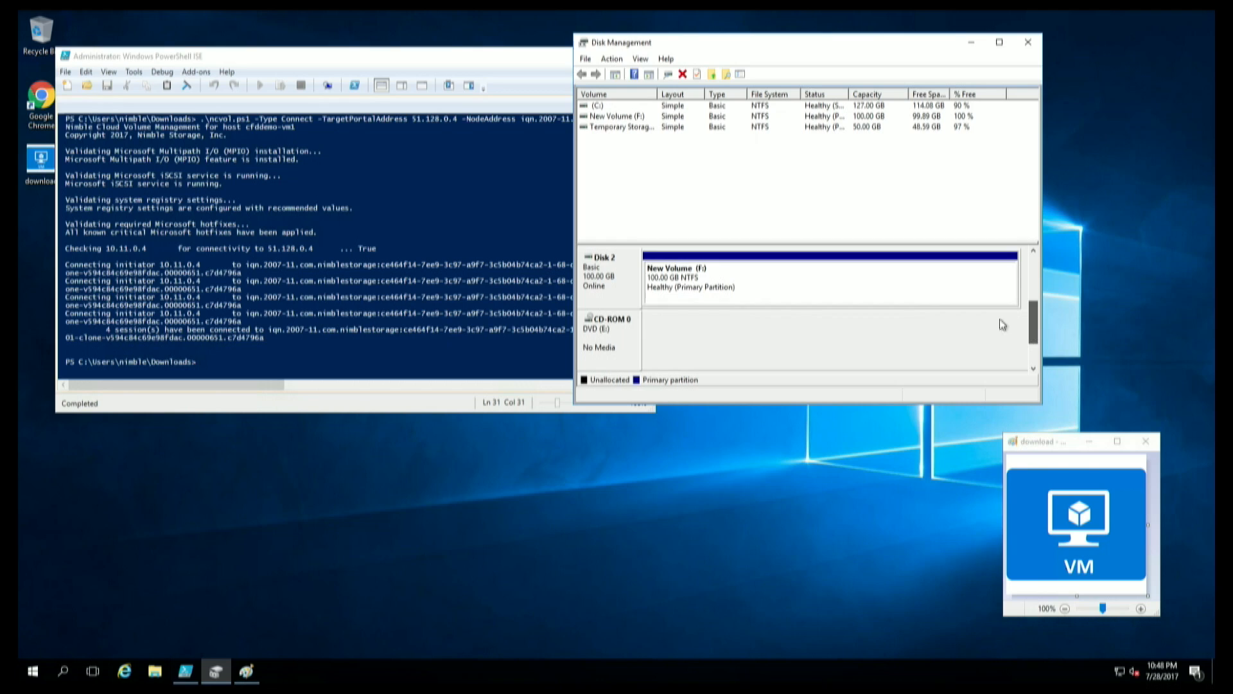
{"action": "left_click", "coordinate": [154, 677]}
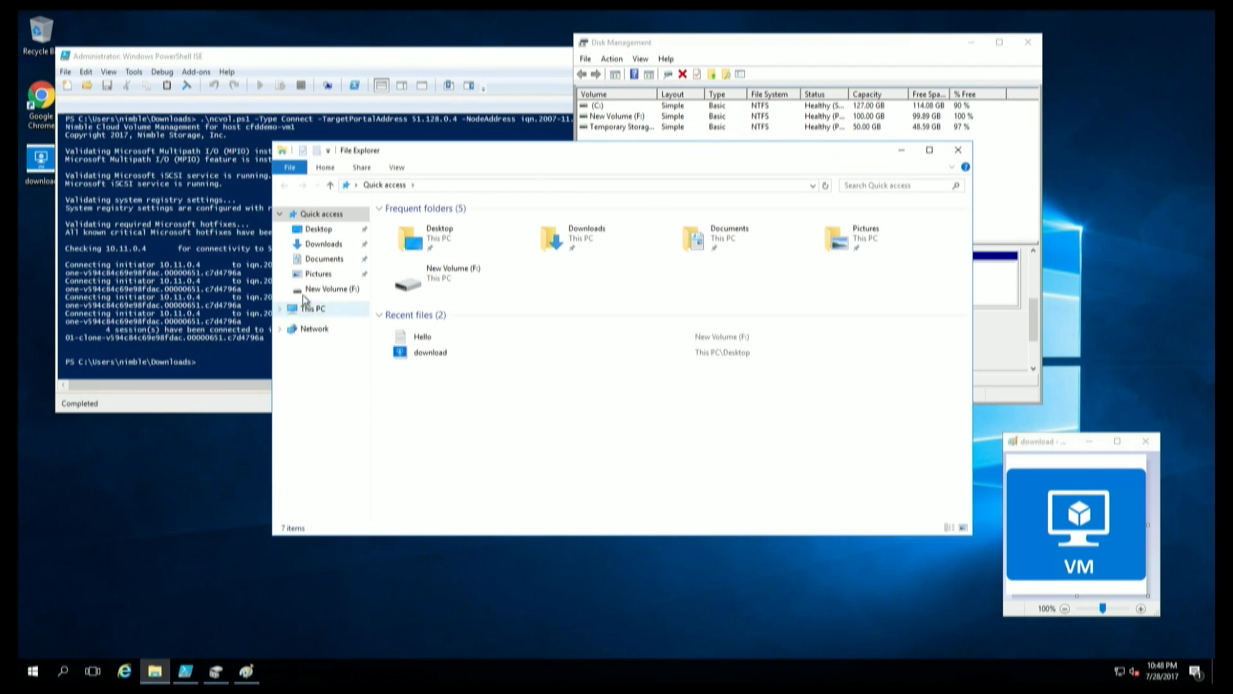
Open Hello on New Volume (F:) to see 'Hello from the other side!'.
{"action": "left_click", "coordinate": [314, 291]}
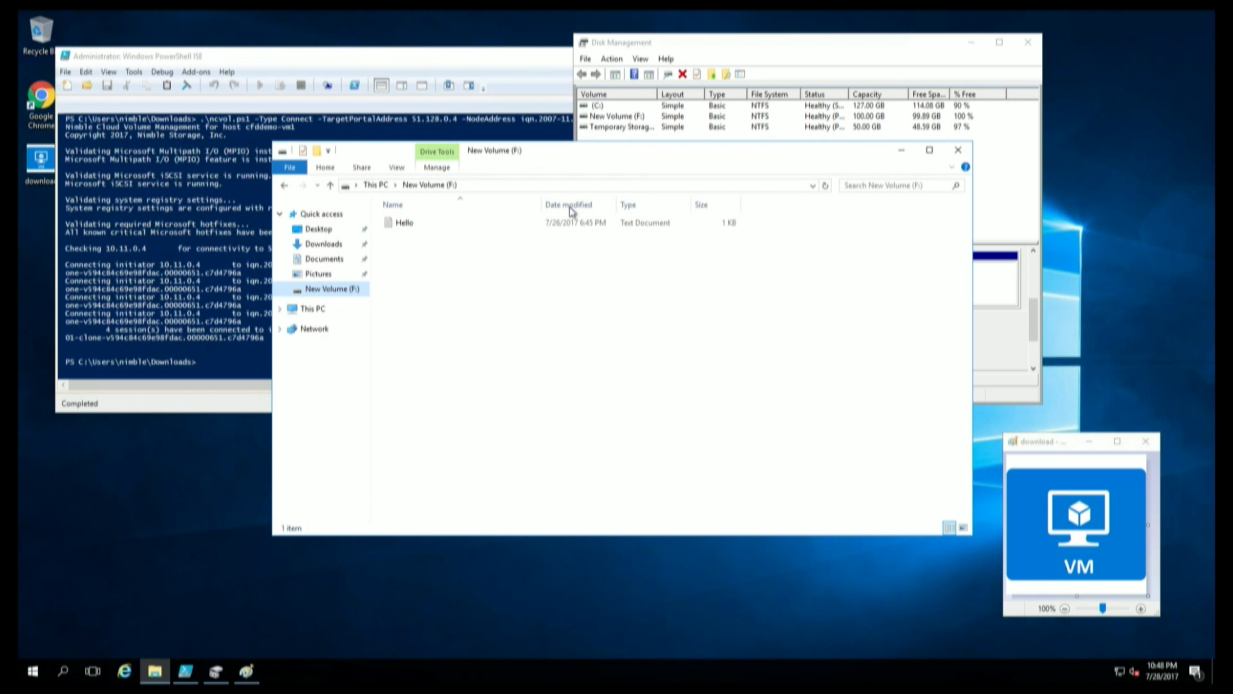
{"action": "double_click", "coordinate": [411, 228]}
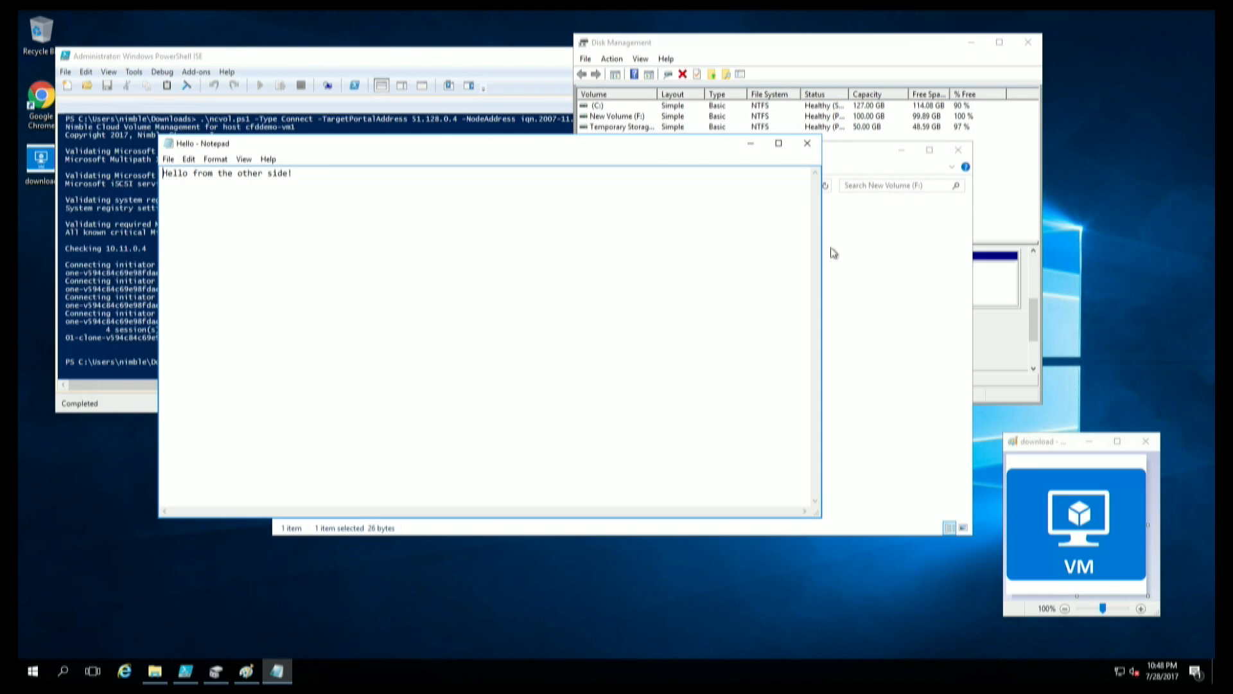